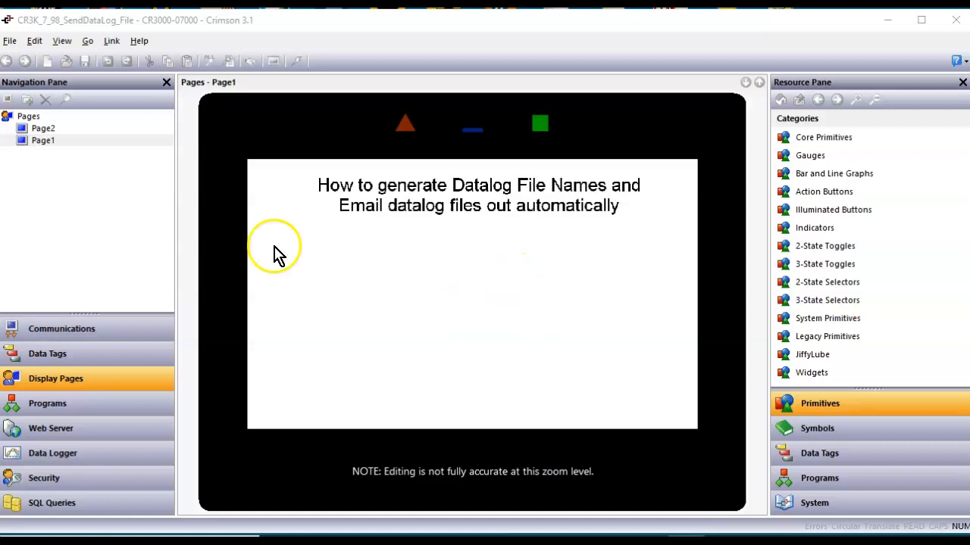
# Open Page2 to see its date/time readouts, Filename field, IP address and GetNetIp box.
pyautogui.click(43, 129)
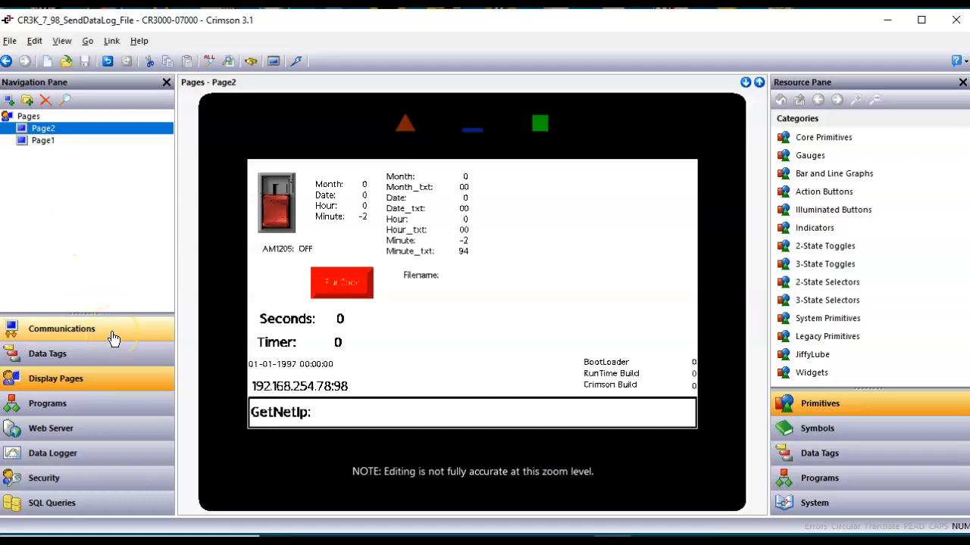
# Switch to Outlook's HMI_Messages folder to see the DataLog File email carrying 23010700.csv.
pyautogui.moveTo(530, 540)
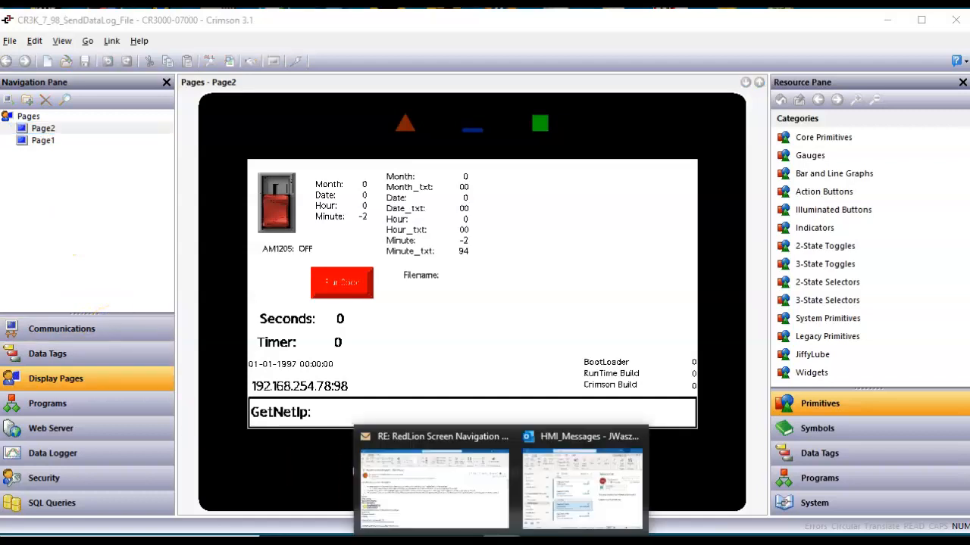
pyautogui.click(566, 501)
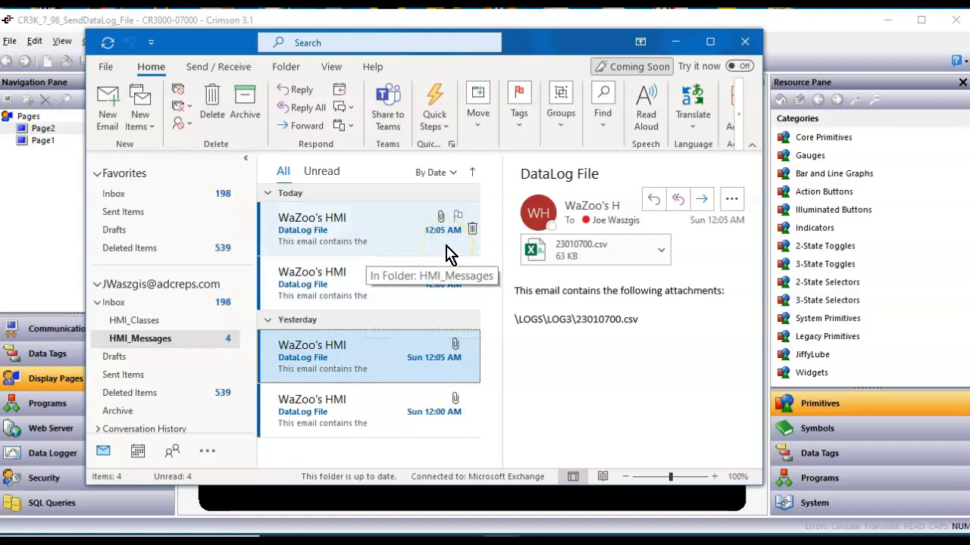
# Review TriggerTime's Trigger Time Formula source, which compares the time with MyHour, MyMin and MySec.
pyautogui.click(42, 269)
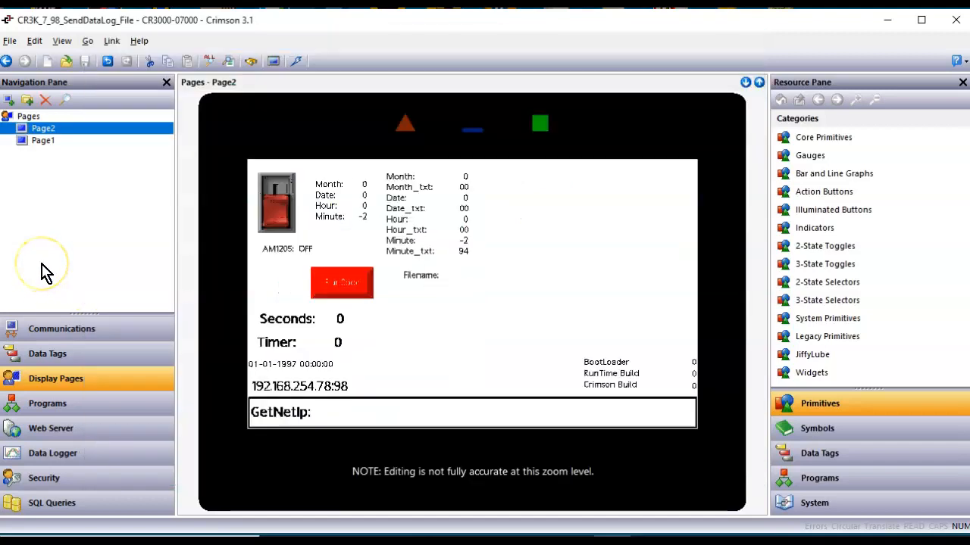
pyautogui.click(66, 356)
pyautogui.click(72, 209)
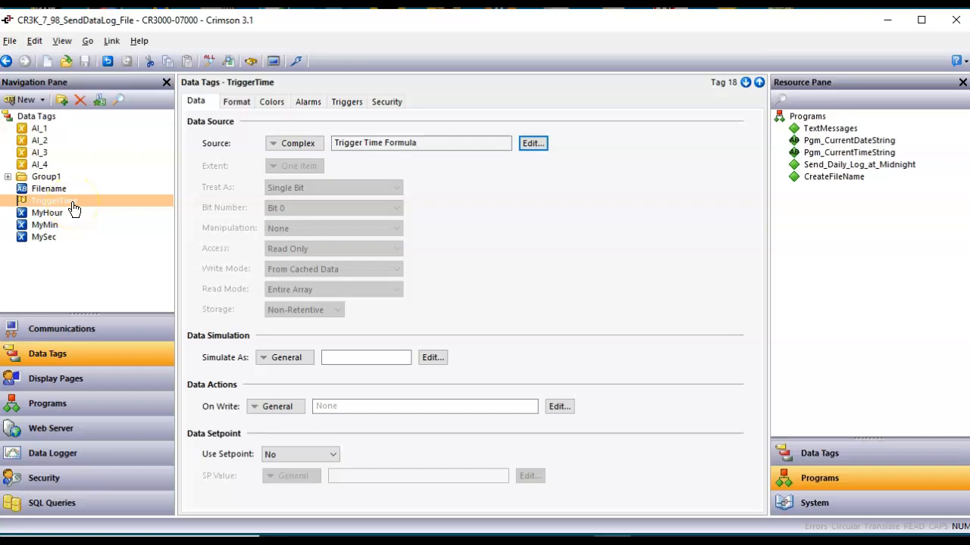
pyautogui.click(535, 144)
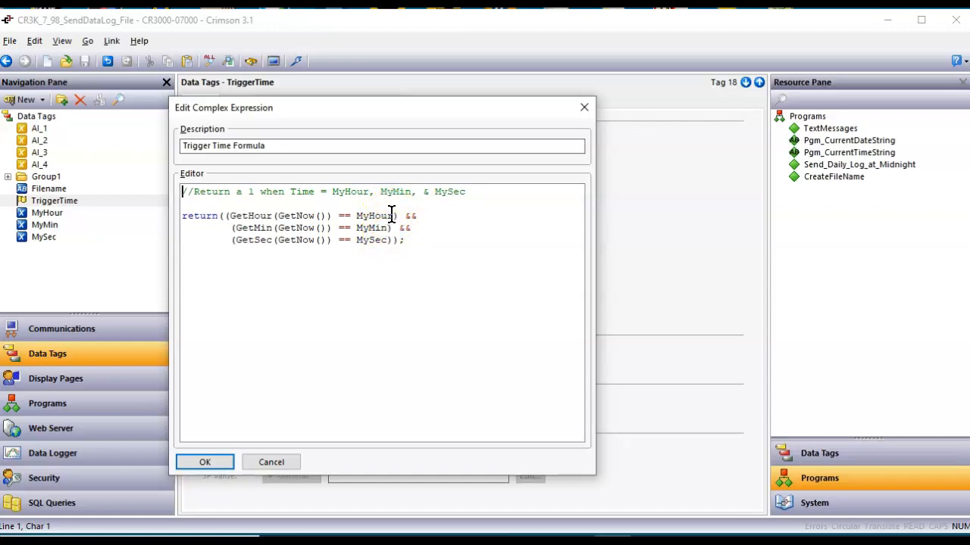
pyautogui.click(216, 463)
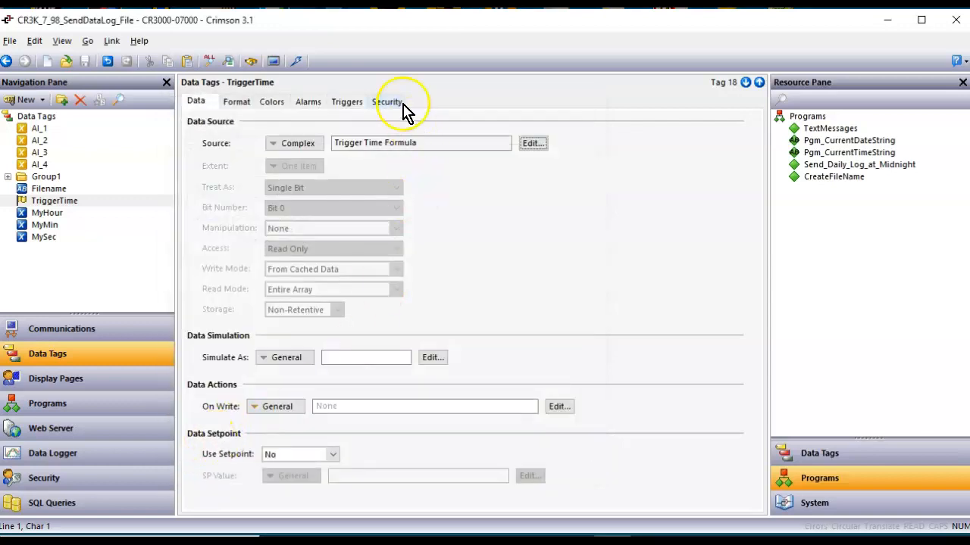
# Review TriggerTime's triggers and AM1205's 12:05AM formula and trigger, then open CreateFileName.
pyautogui.click(347, 110)
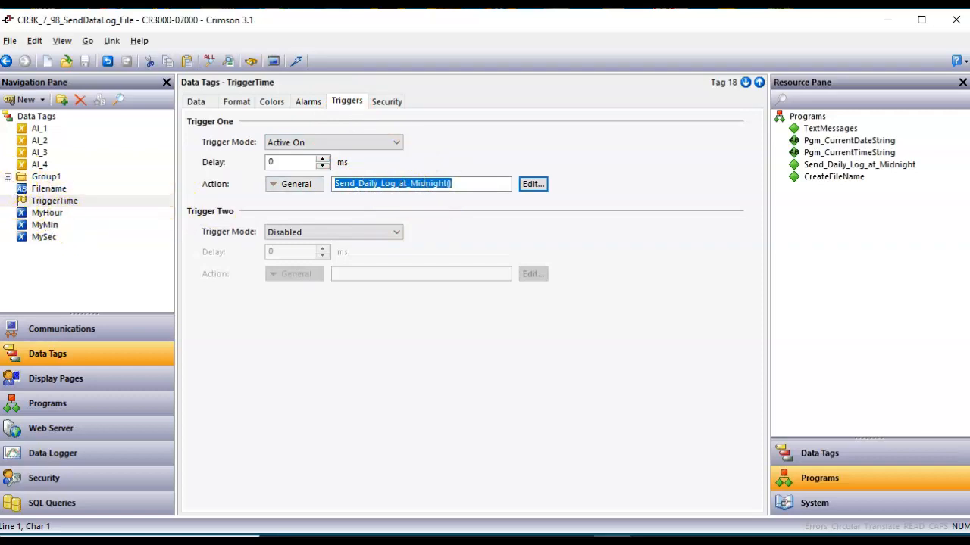
pyautogui.click(7, 176)
pyautogui.scroll(-1, 64, 254)
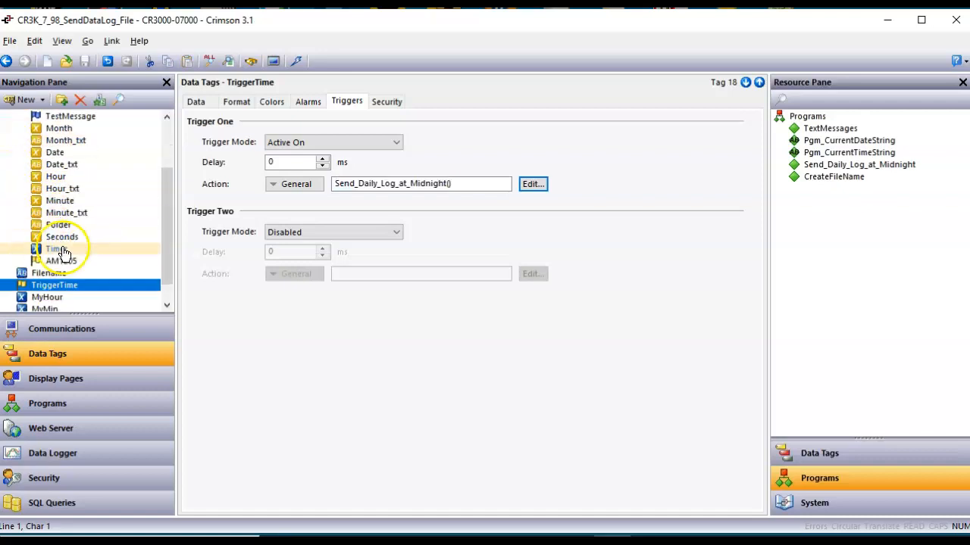
pyautogui.click(81, 263)
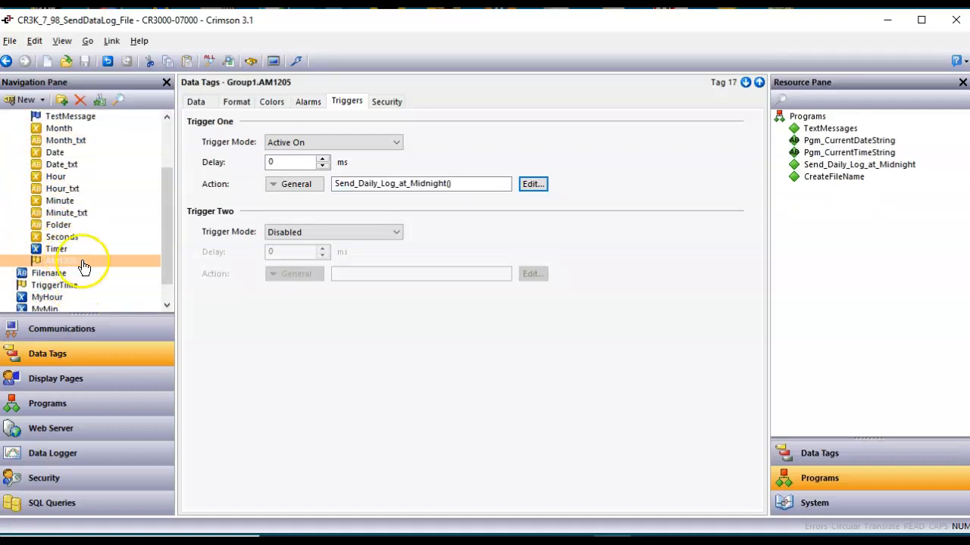
pyautogui.click(196, 101)
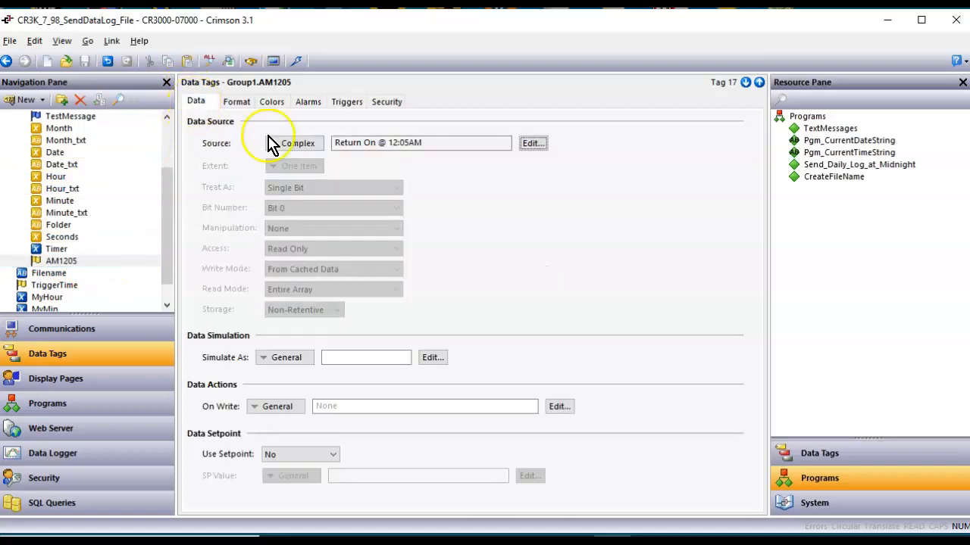
pyautogui.click(532, 144)
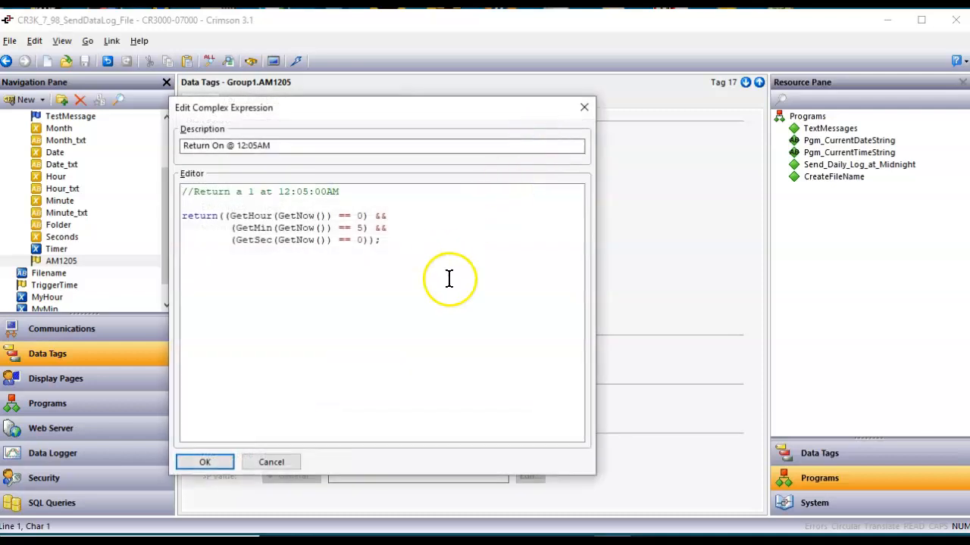
pyautogui.moveTo(698, 472)
pyautogui.mouseDown()
pyautogui.moveTo(369, 227)
pyautogui.moveTo(373, 253)
pyautogui.moveTo(363, 232)
pyautogui.moveTo(374, 190)
pyautogui.moveTo(377, 209)
pyautogui.mouseUp()
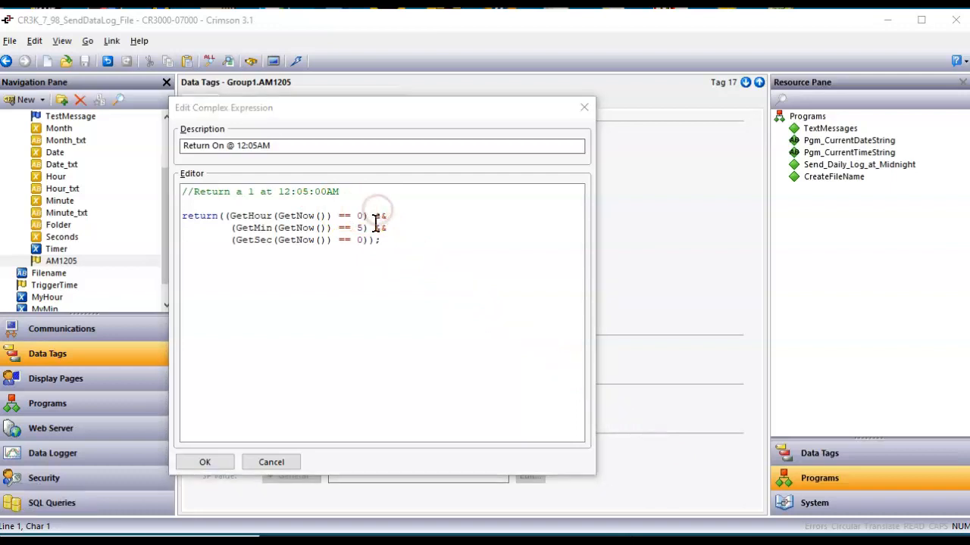
pyautogui.click(222, 464)
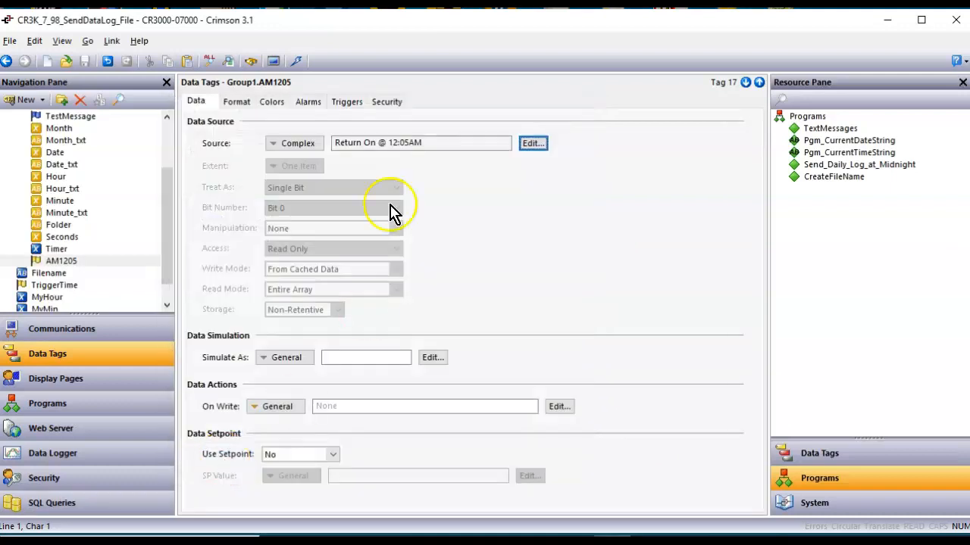
pyautogui.click(346, 106)
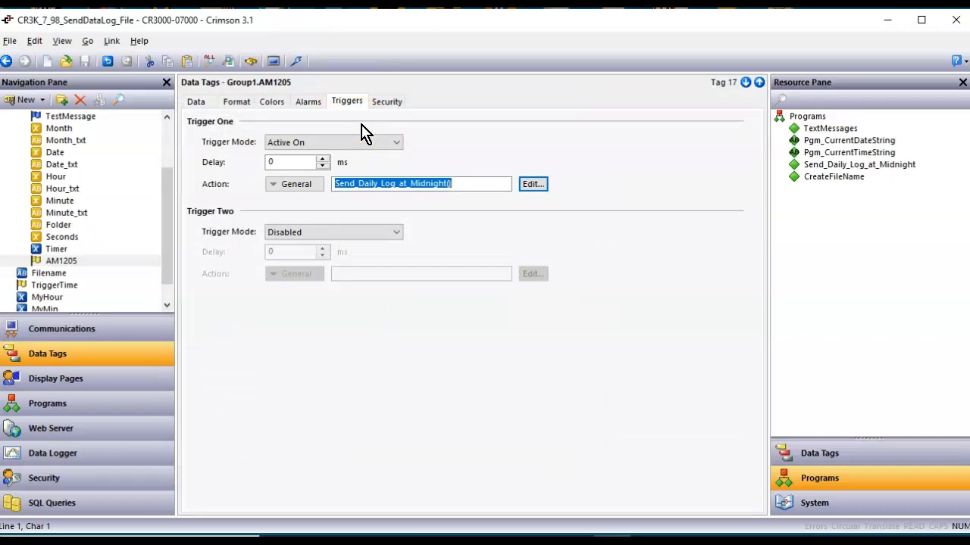
pyautogui.click(79, 413)
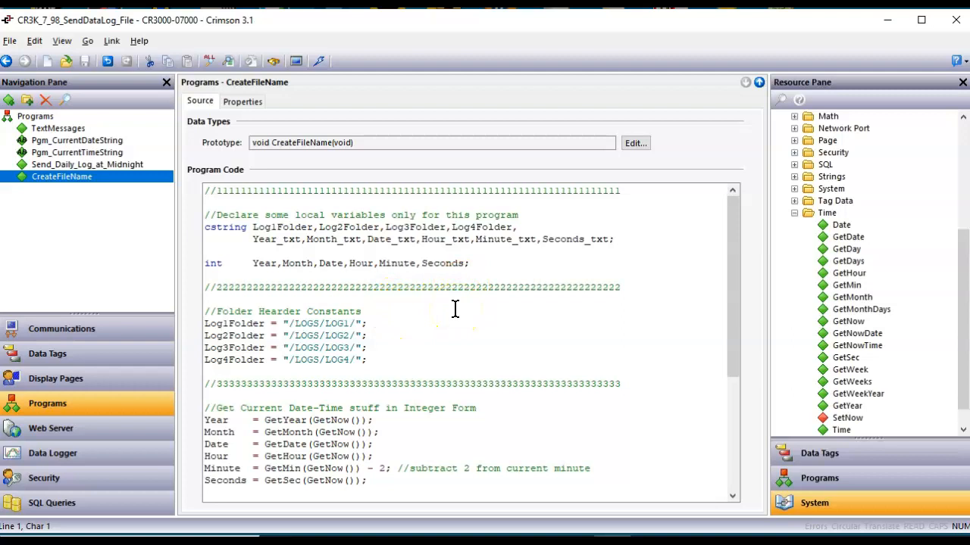
pyautogui.scroll(-3, 454, 309)
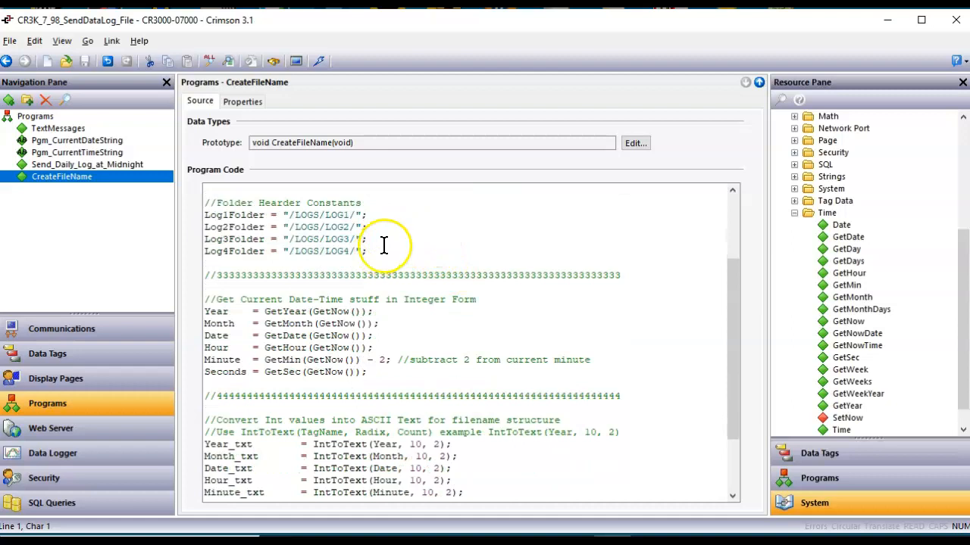
pyautogui.scroll(-1, 360, 311)
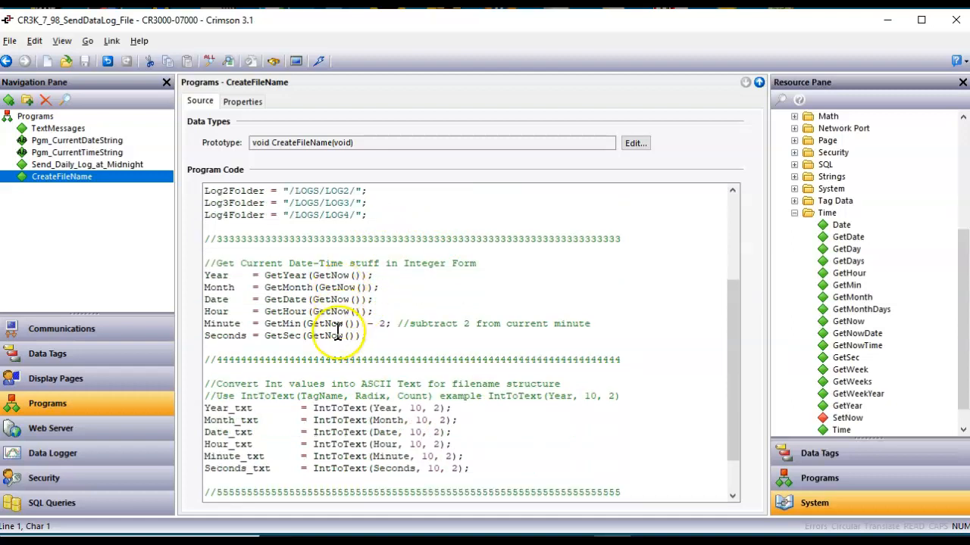
pyautogui.scroll(-1, 326, 326)
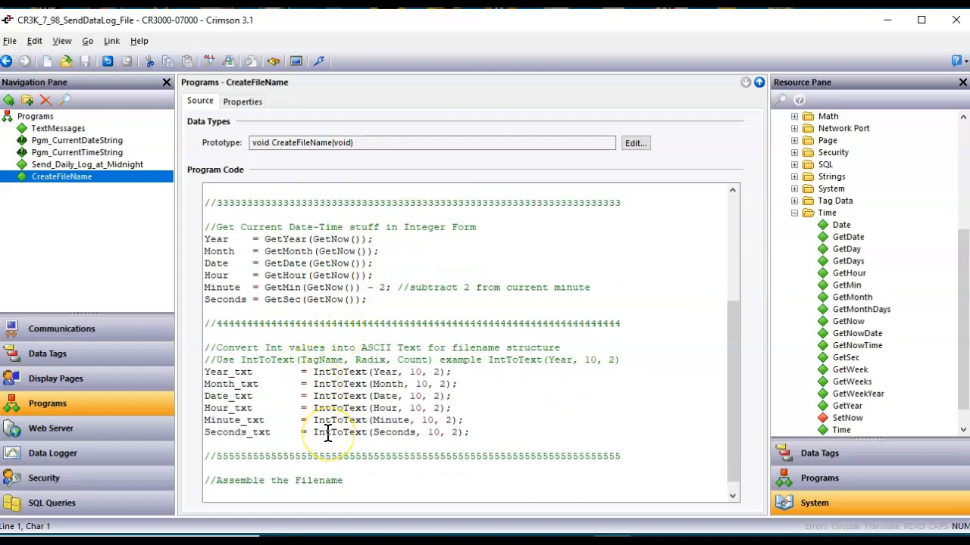
pyautogui.scroll(-1, 328, 434)
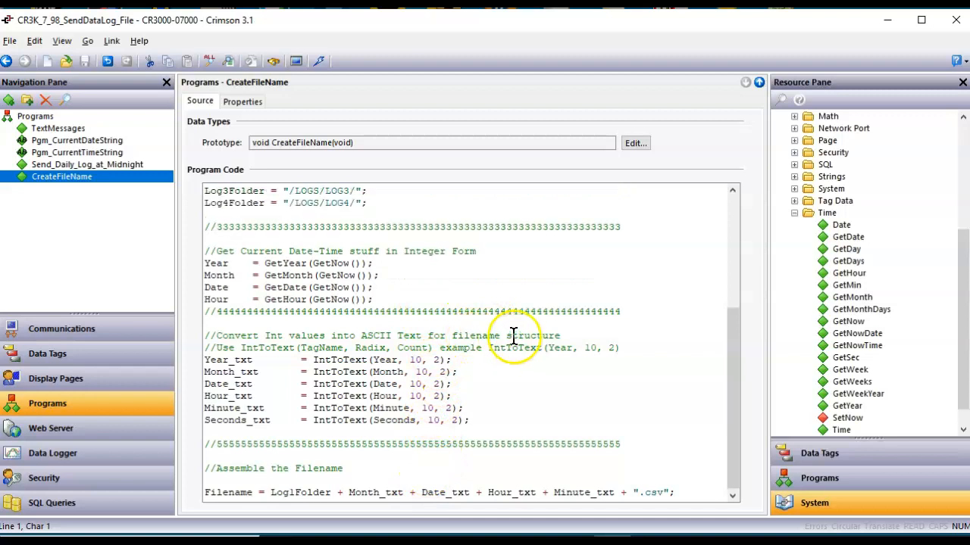
pyautogui.scroll(5, 513, 338)
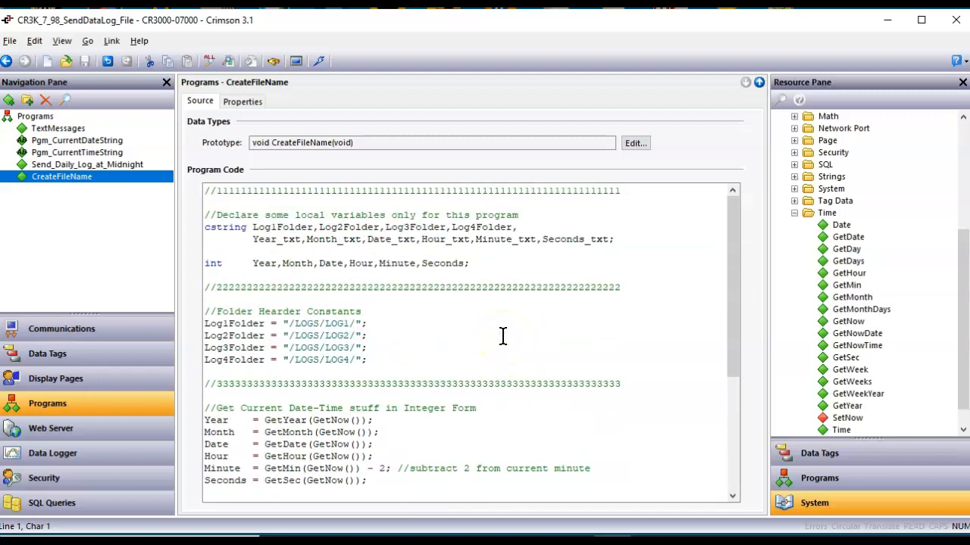
# Review the MyHour, MyMin and MySec tags in Data Tags.
pyautogui.click(84, 361)
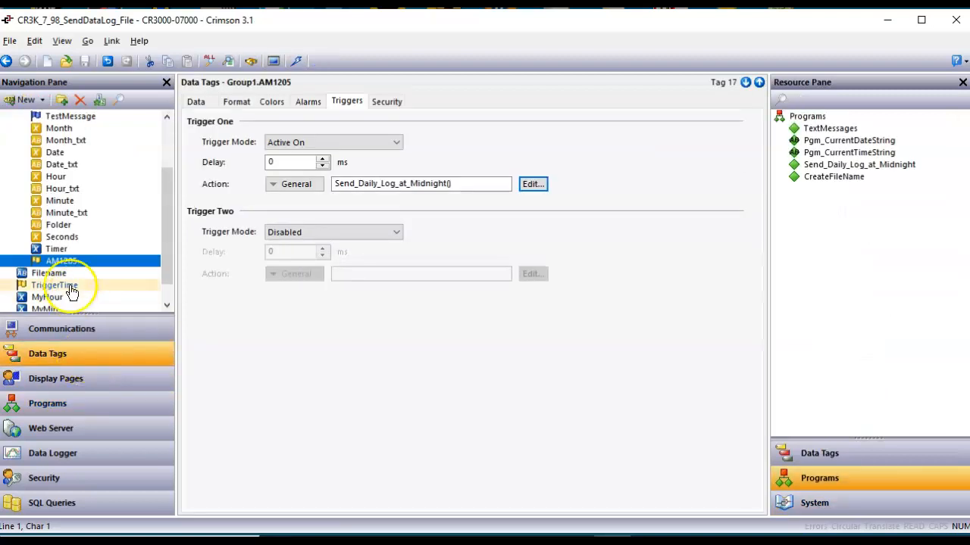
pyautogui.scroll(2, 30, 152)
pyautogui.doubleClick(39, 176)
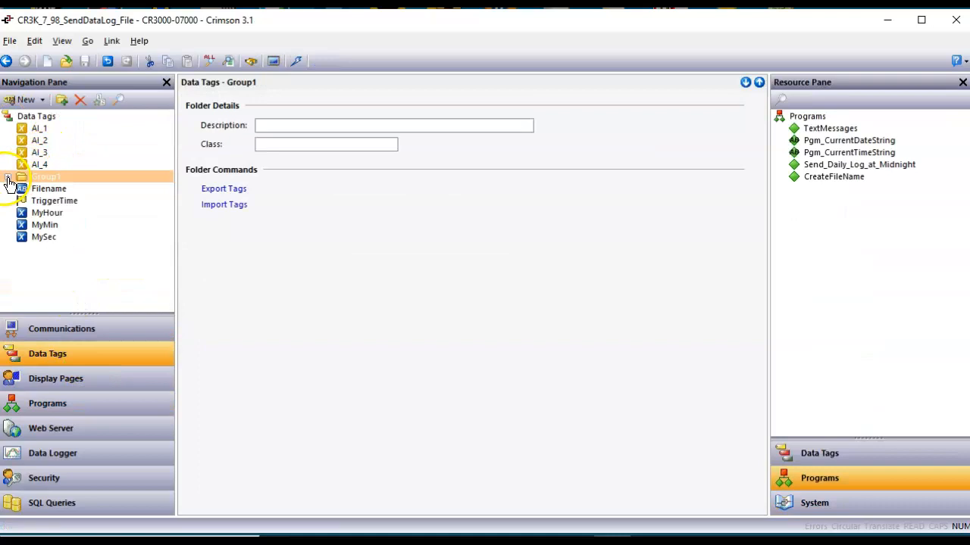
pyautogui.click(60, 215)
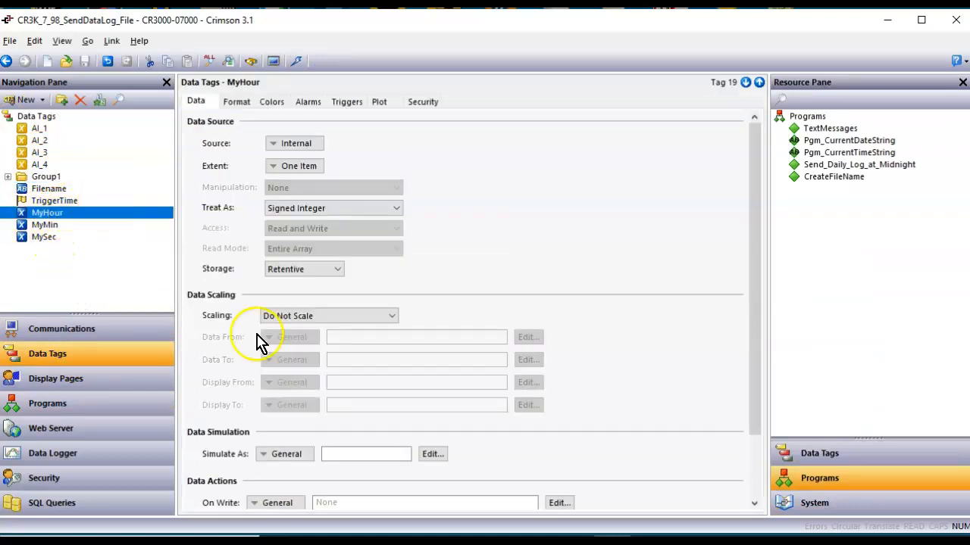
pyautogui.click(51, 225)
pyautogui.click(39, 237)
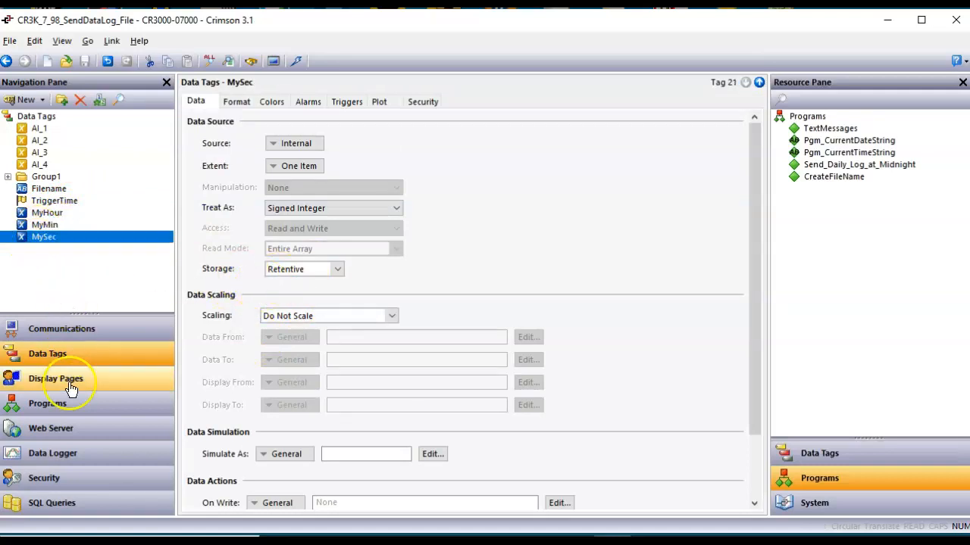
# Place MyHour, MyMin and MySec data boxes on Page2's upper right and enlarge them.
pyautogui.click(68, 390)
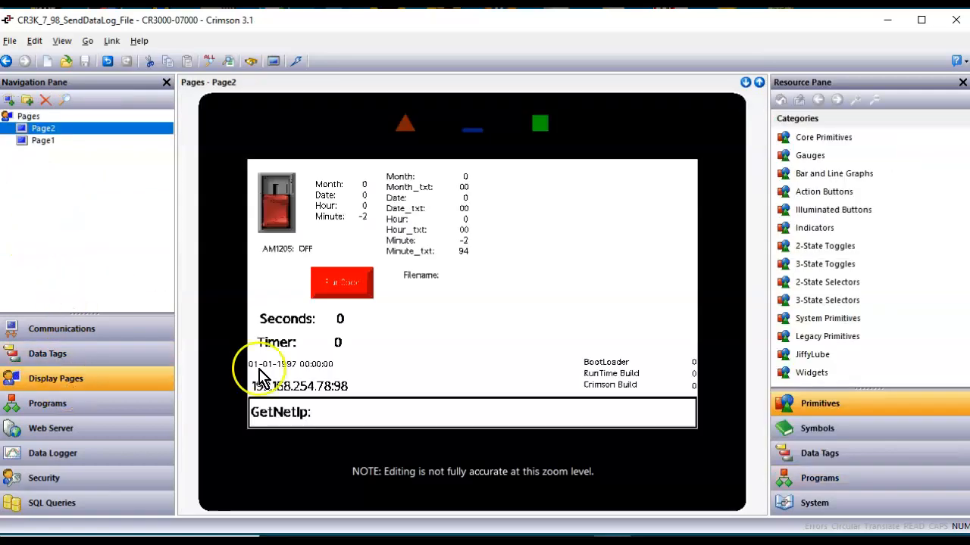
pyautogui.click(590, 285)
pyautogui.click(830, 453)
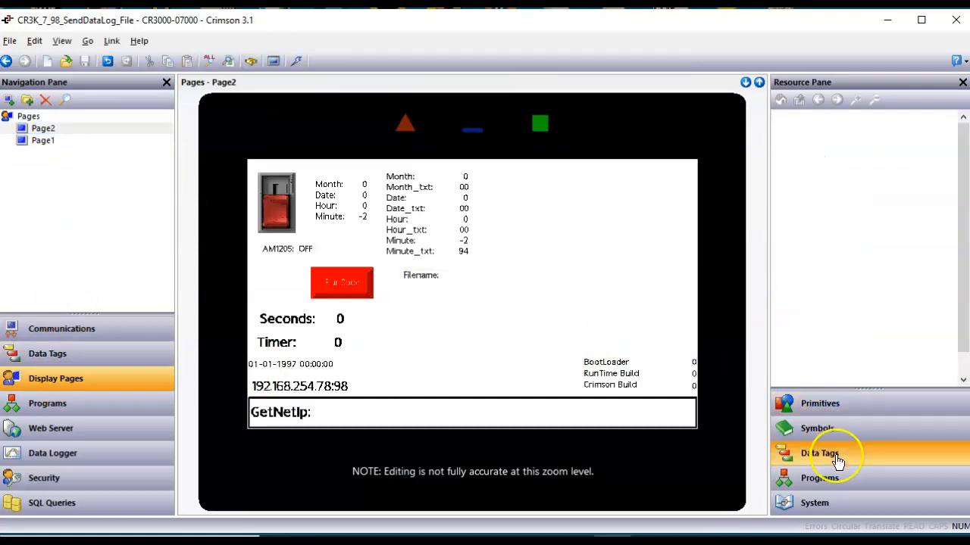
pyautogui.click(780, 178)
pyautogui.click(818, 213)
pyautogui.keyDown('shift'); pyautogui.click(817, 225); pyautogui.keyUp('shift')
pyautogui.keyDown('shift'); pyautogui.click(815, 237); pyautogui.keyUp('shift')
pyautogui.moveTo(833, 234); pyautogui.dragTo(536, 198)
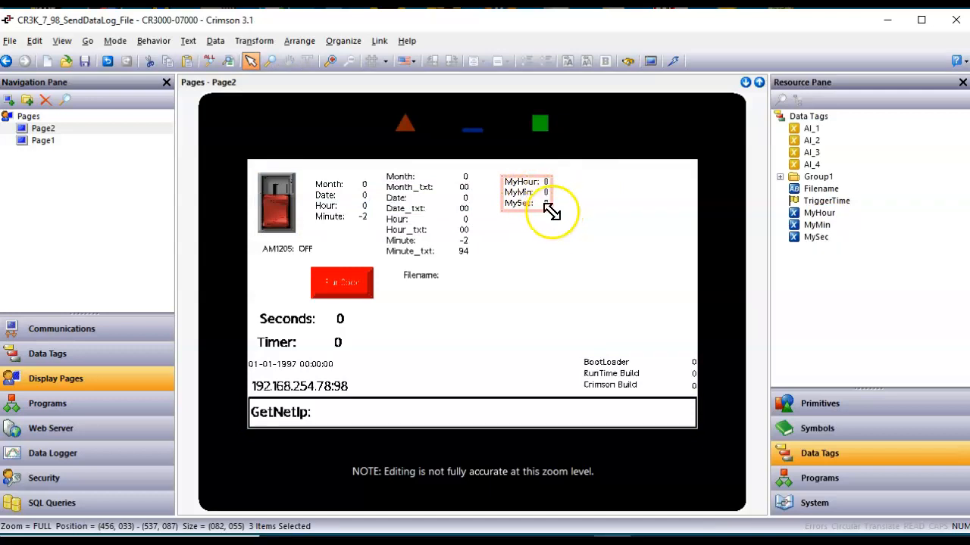
pyautogui.moveTo(551, 212); pyautogui.dragTo(662, 243)
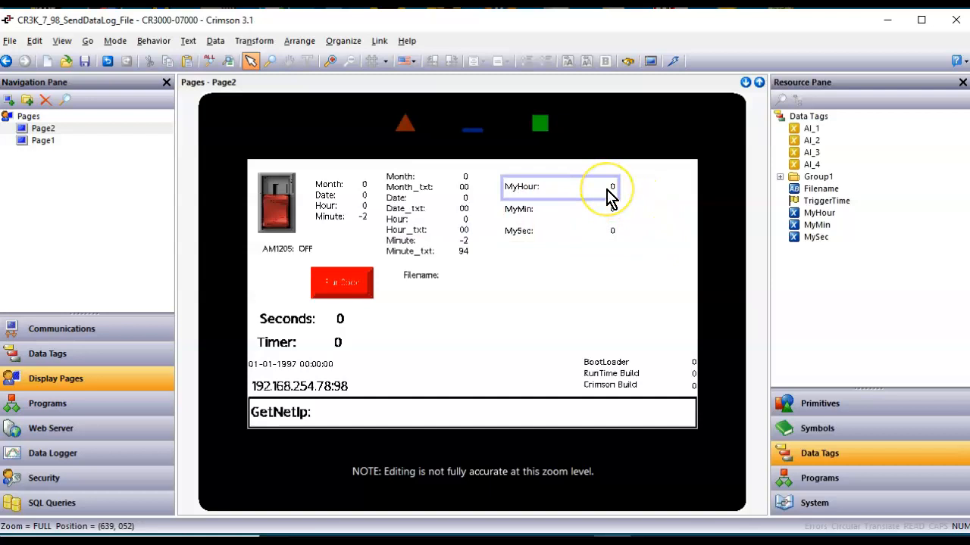
pyautogui.click(610, 197)
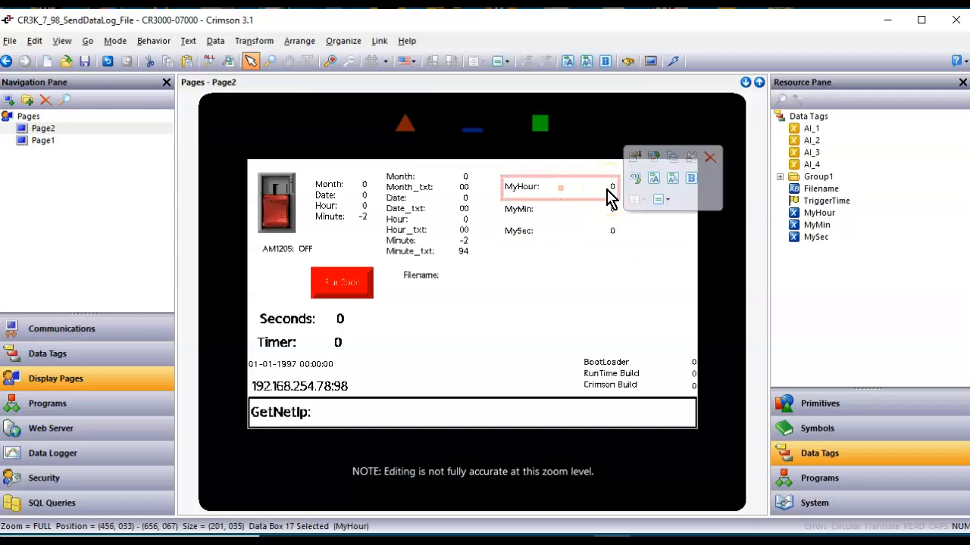
# Make the MyHour box a Data Entry field with a 2-pixel red edge.
pyautogui.doubleClick(610, 197)
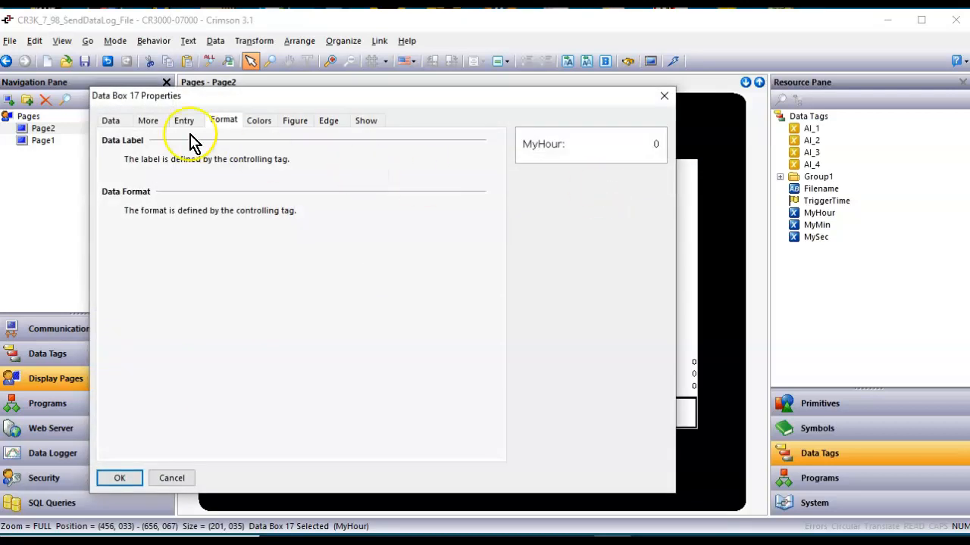
pyautogui.click(112, 122)
pyautogui.click(223, 252)
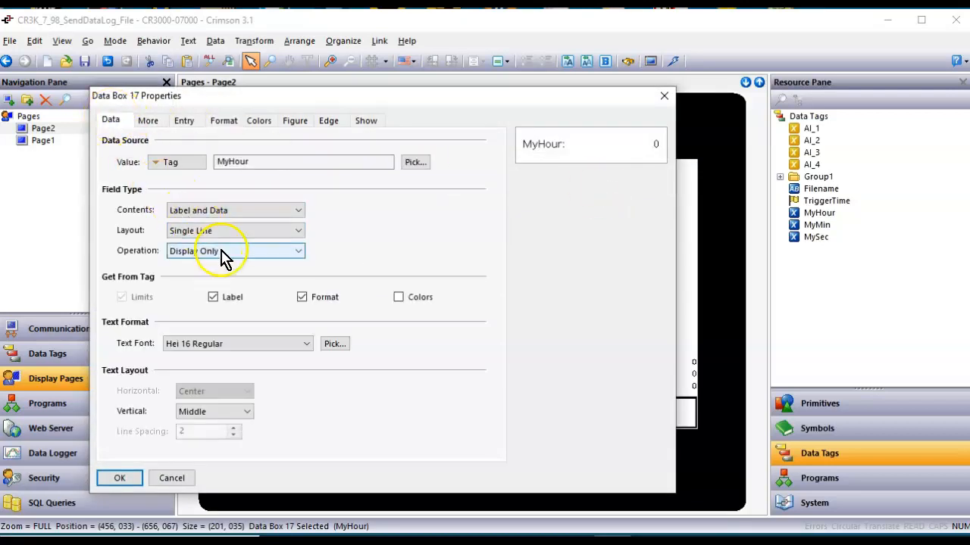
pyautogui.click(226, 276)
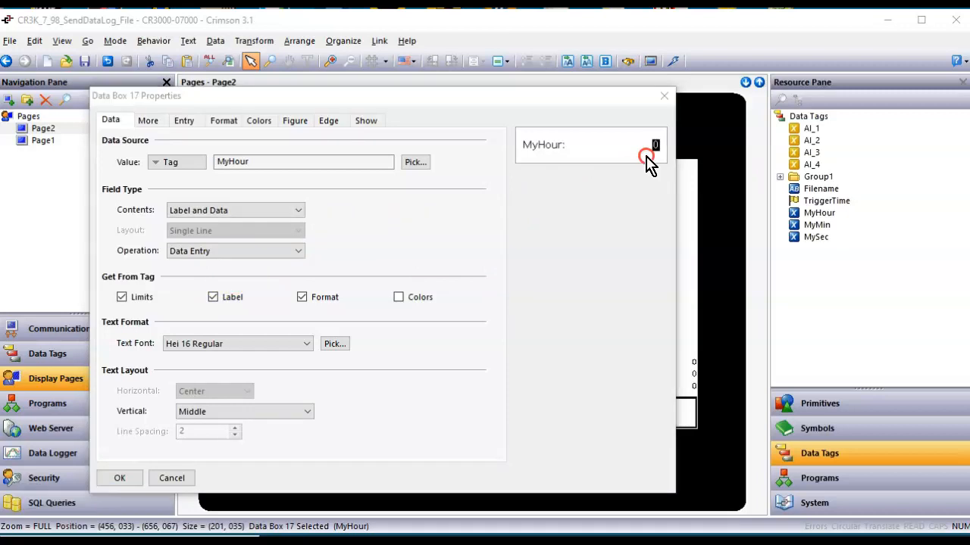
pyautogui.click(330, 122)
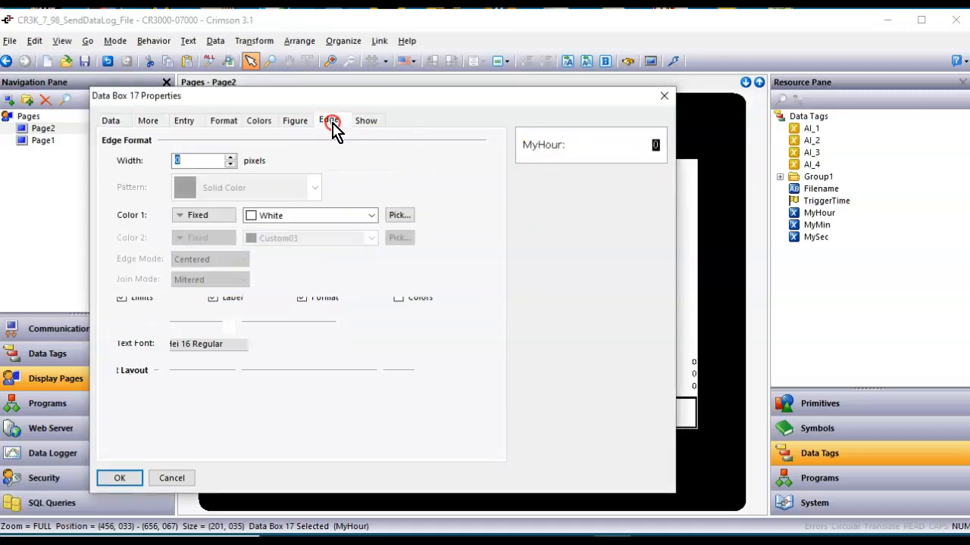
pyautogui.click(232, 157)
pyautogui.click(312, 216)
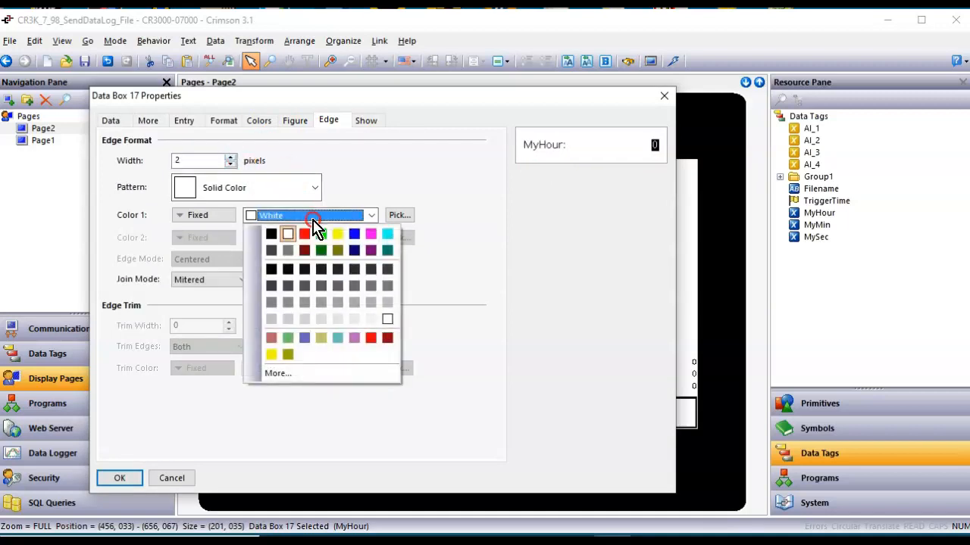
pyautogui.click(304, 234)
pyautogui.click(119, 478)
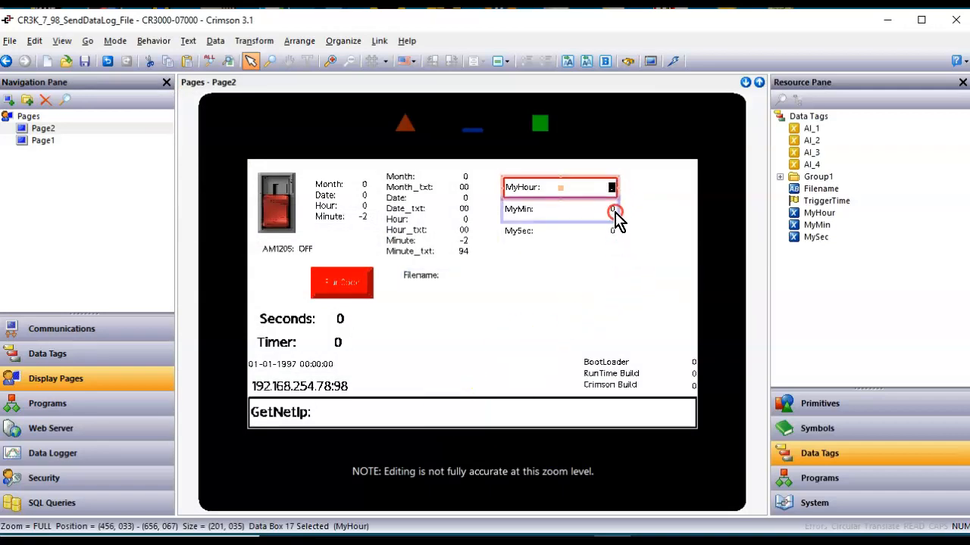
# Copy all of MyHour's formatting onto the MyMin and MySec data boxes.
pyautogui.click(613, 213)
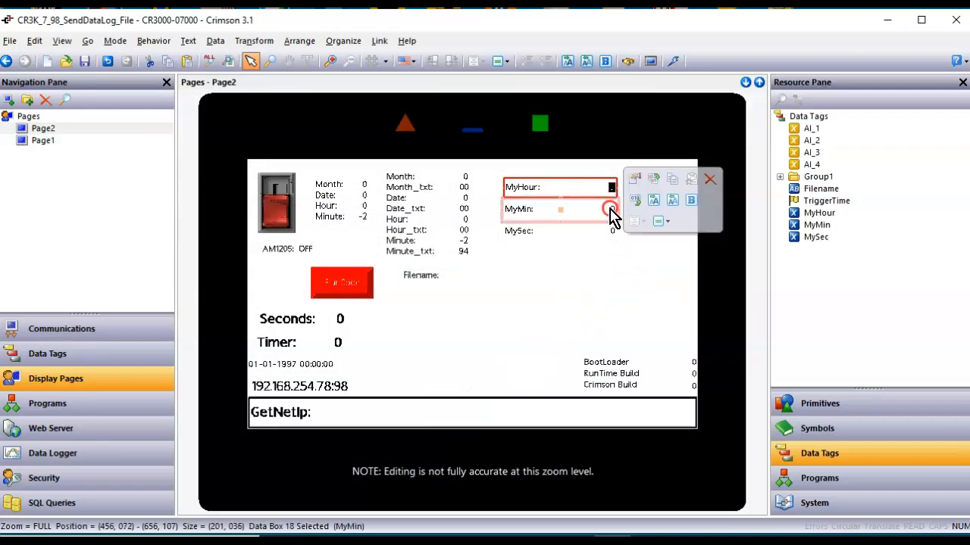
pyautogui.keyDown('shift'); pyautogui.click(606, 234); pyautogui.keyUp('shift')
pyautogui.rightClick(604, 234)
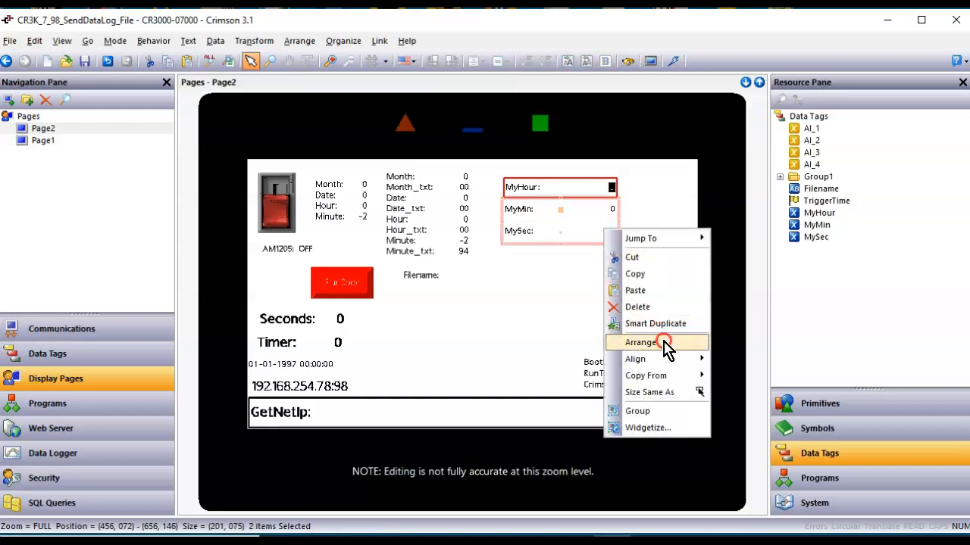
pyautogui.moveTo(665, 376)
pyautogui.click(750, 378)
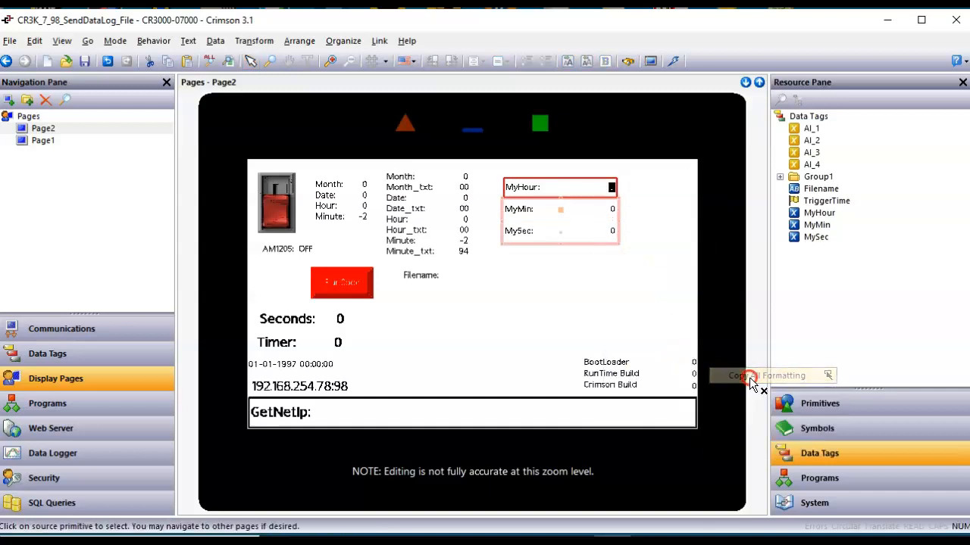
pyautogui.click(583, 188)
pyautogui.click(678, 270)
pyautogui.scroll(1, 669, 240)
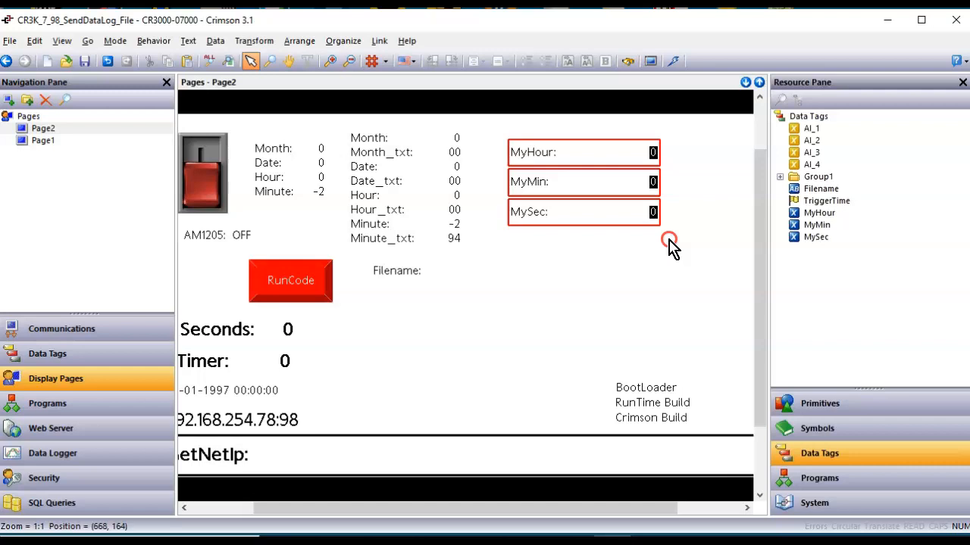
# Give the MyHour tag a minimum of 0 and a maximum of 23 on its Format tab.
pyautogui.click(89, 357)
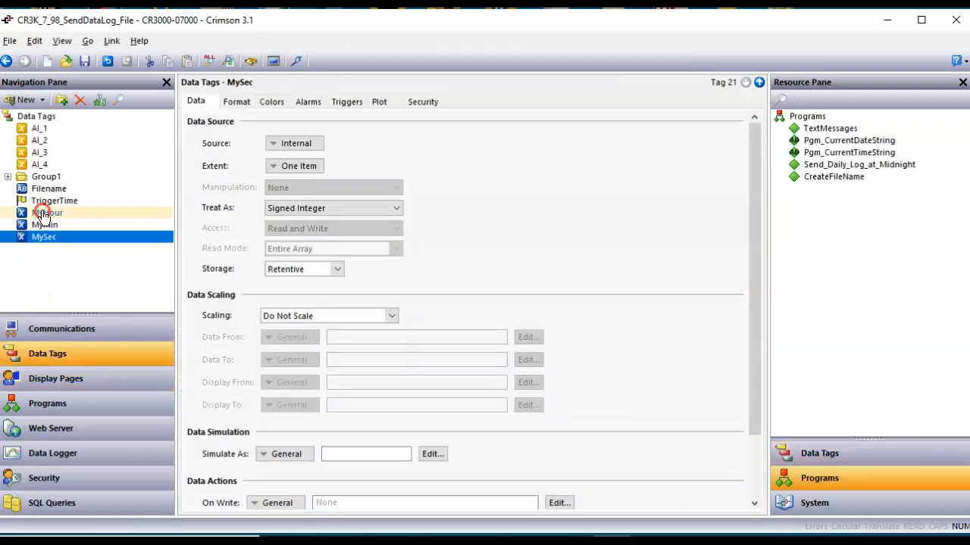
pyautogui.click(43, 215)
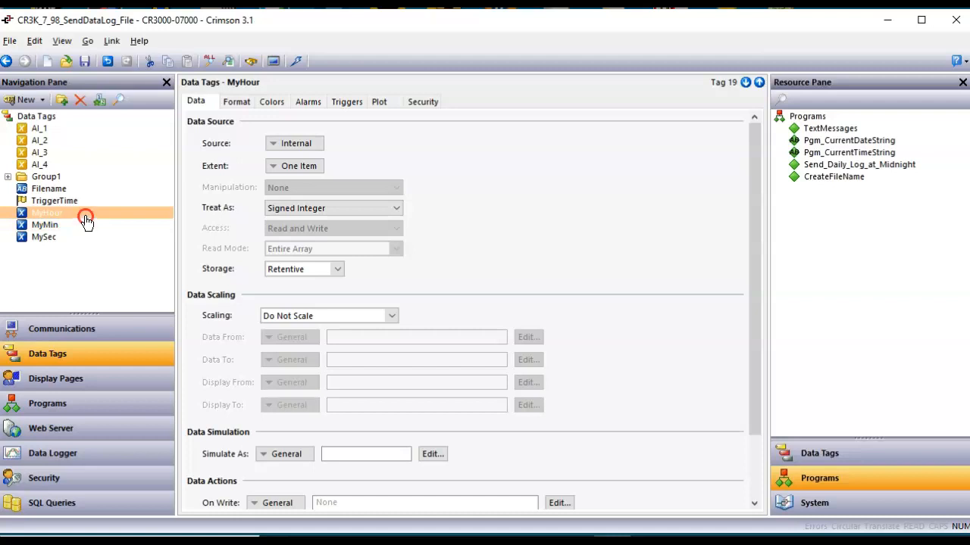
pyautogui.click(237, 103)
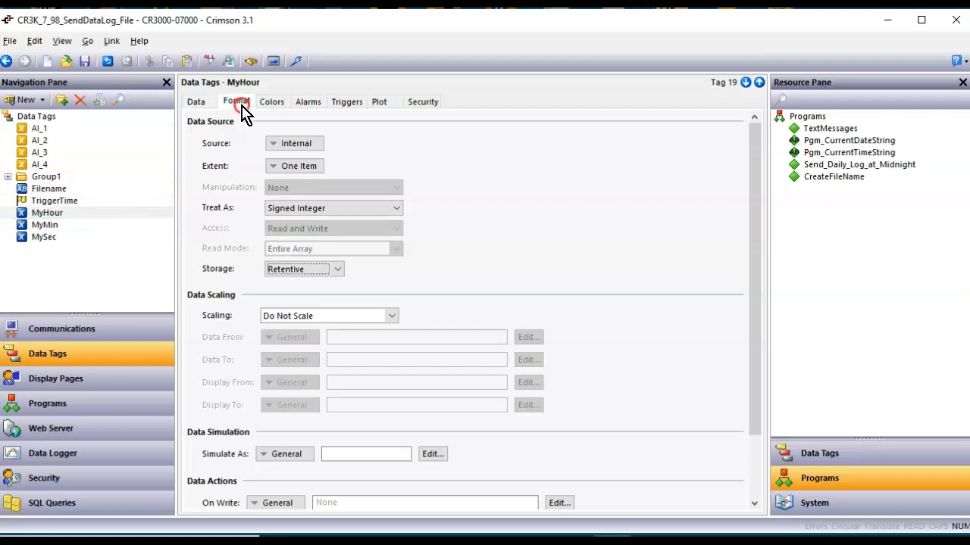
pyautogui.click(409, 297)
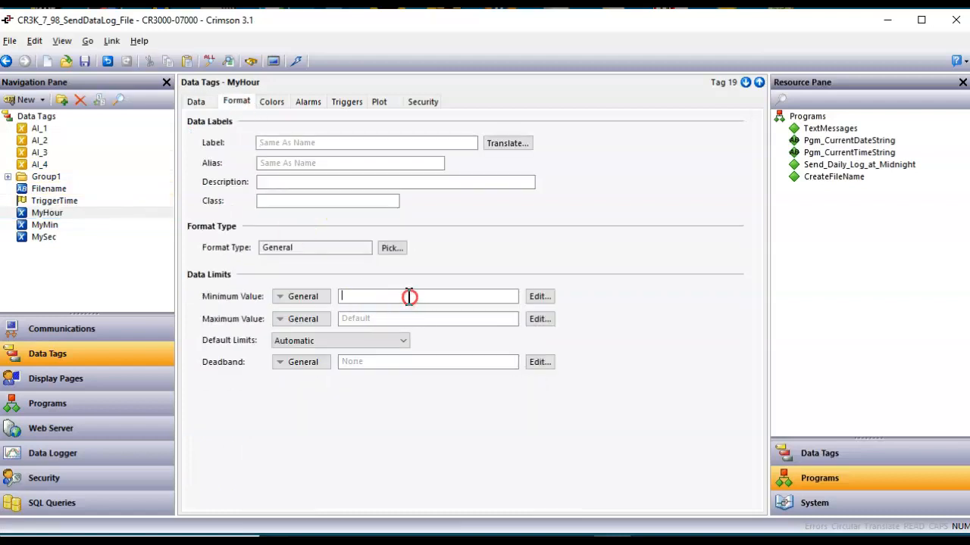
pyautogui.write('0')
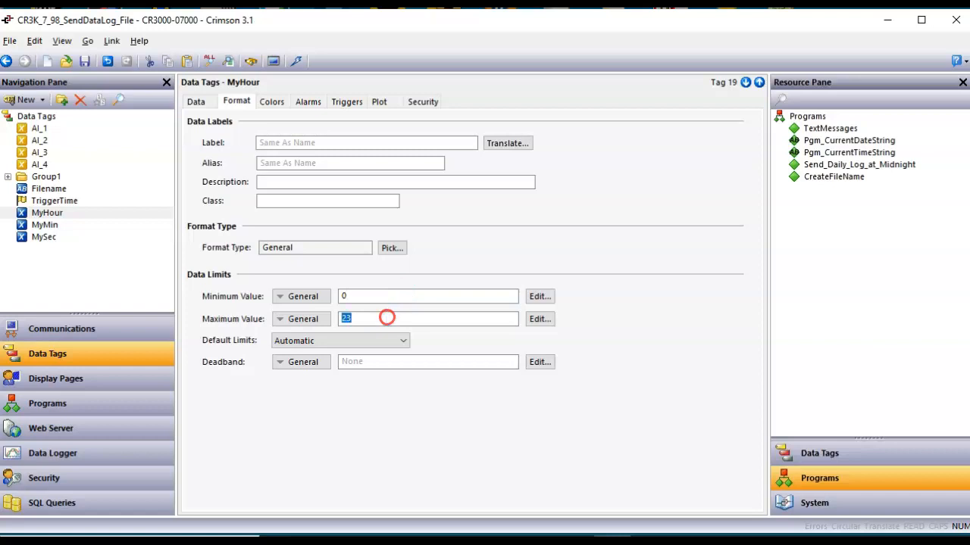
# Limit MyMin and MySec to 0–59, then recheck MyHour's limits.
pyautogui.click(55, 225)
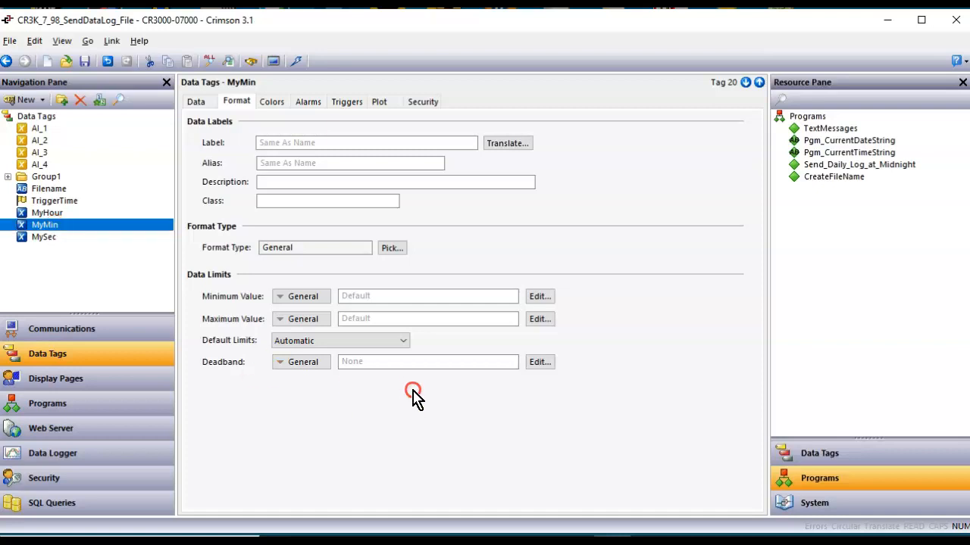
pyautogui.click(382, 298)
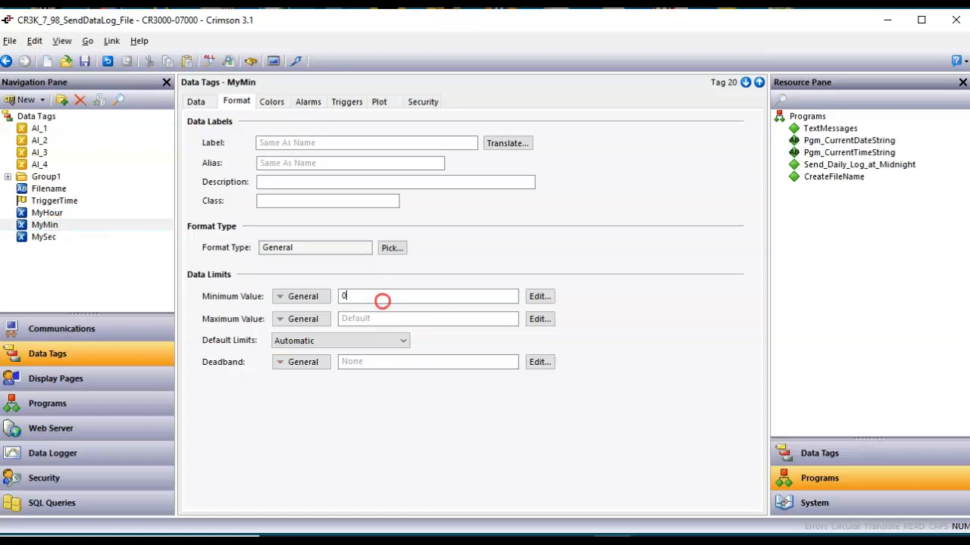
pyautogui.click(383, 314)
pyautogui.press('Return')
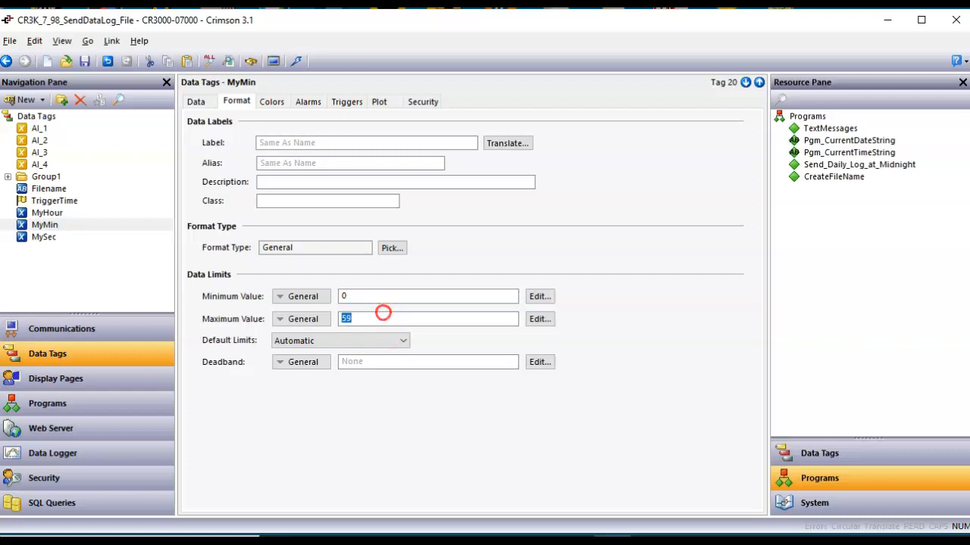
pyautogui.click(60, 241)
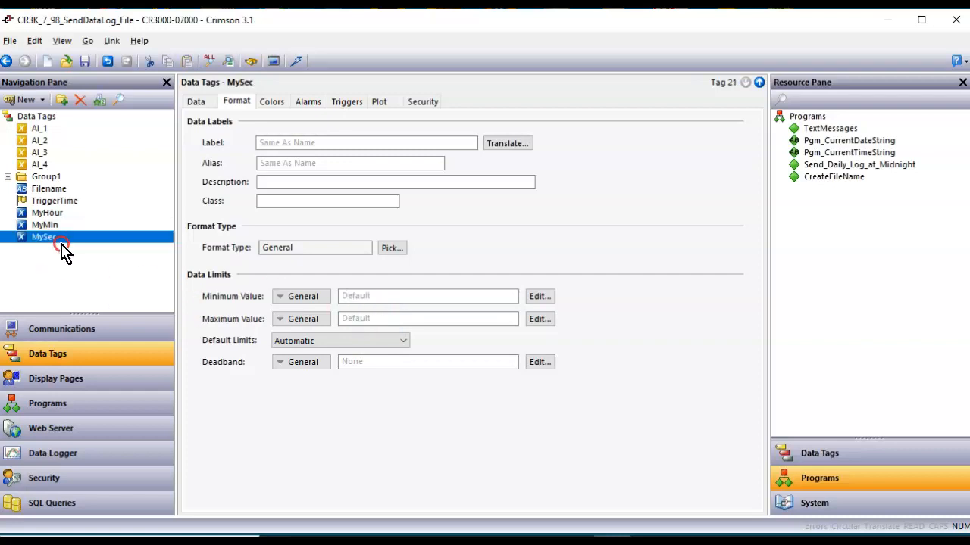
pyautogui.click(353, 294)
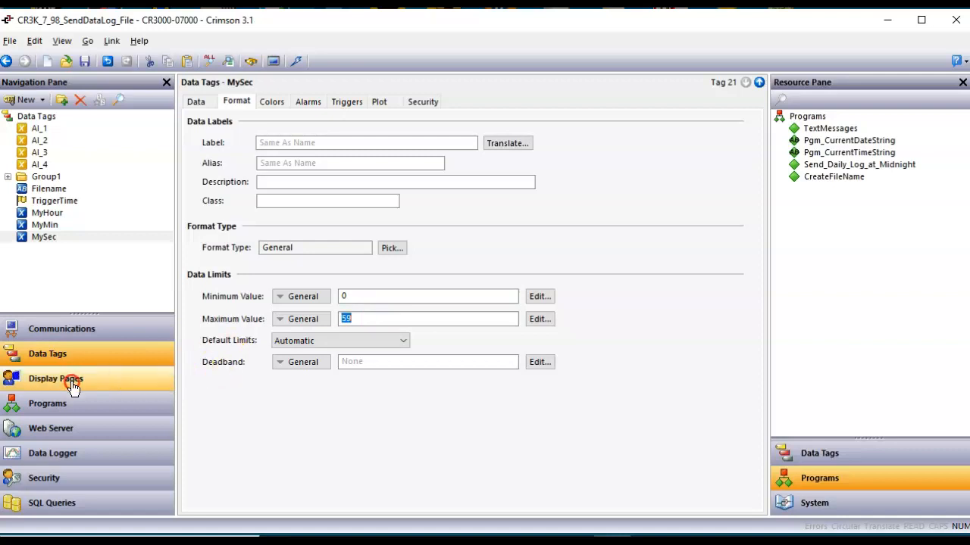
pyautogui.click(72, 213)
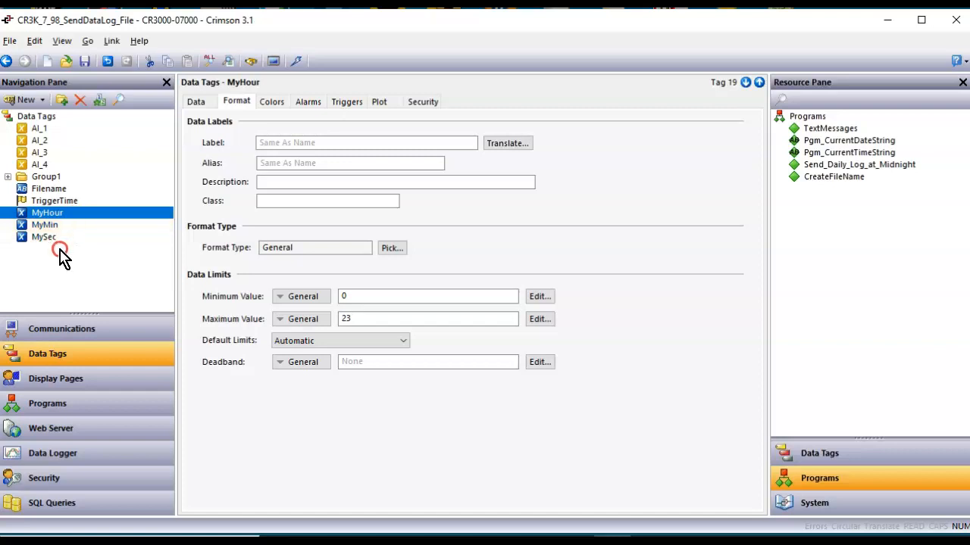
# Review the TriggerTime tag's Trigger Time Formula source.
pyautogui.click(69, 204)
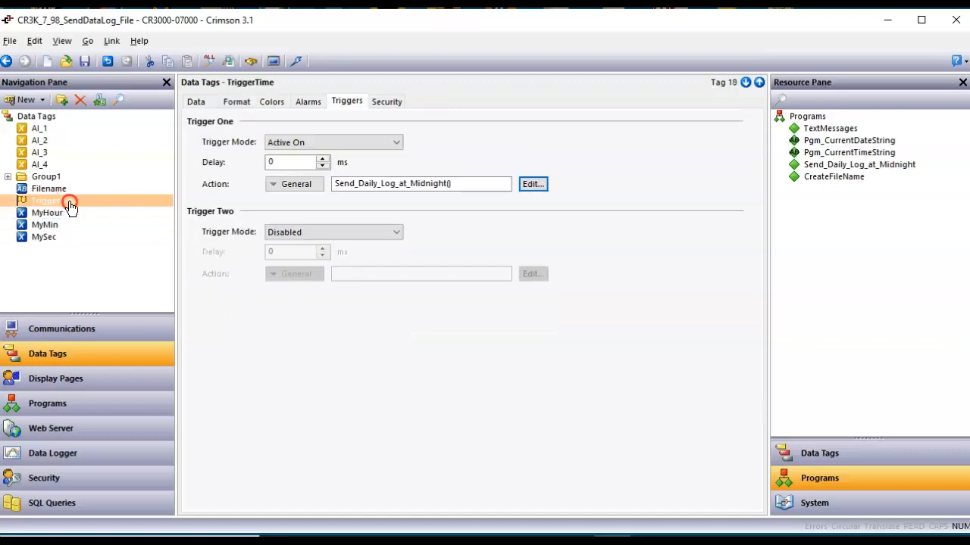
pyautogui.click(193, 101)
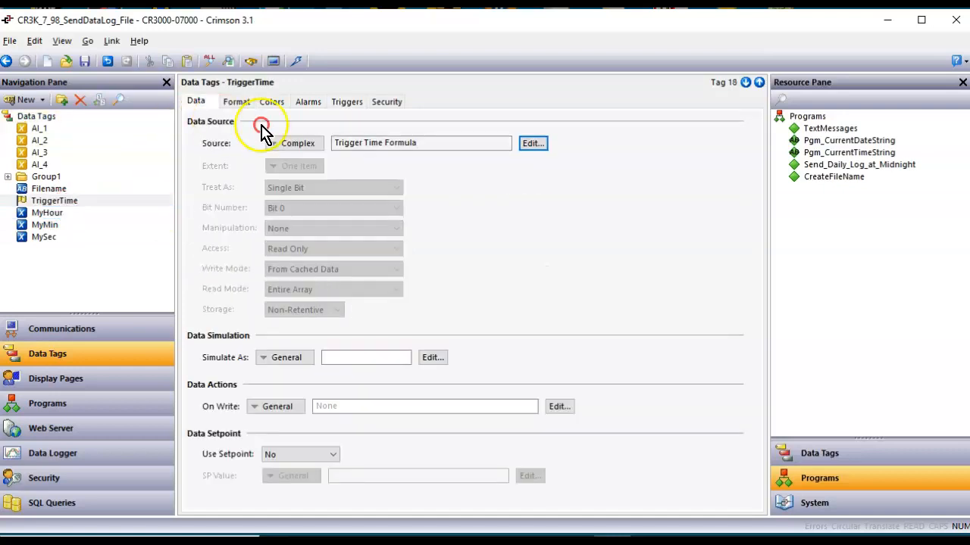
pyautogui.click(530, 146)
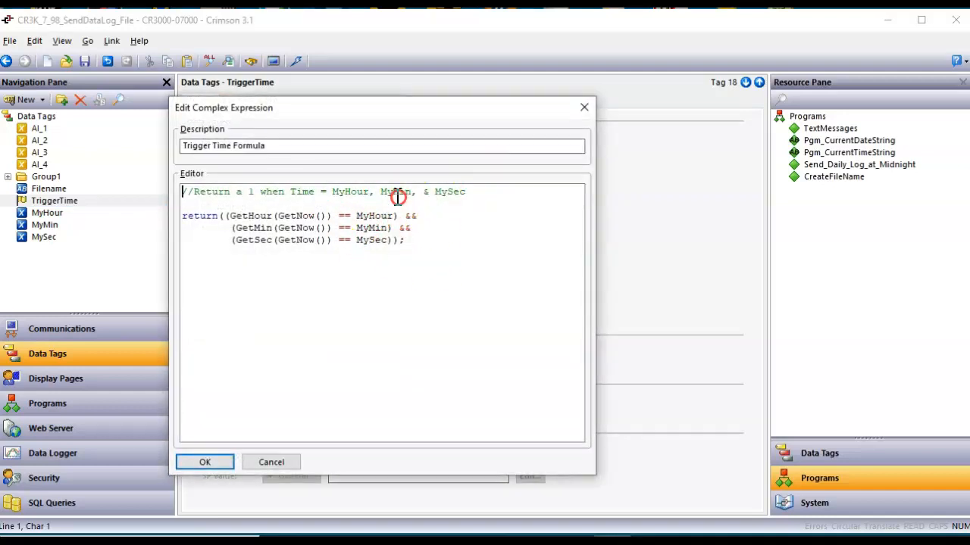
pyautogui.click(214, 462)
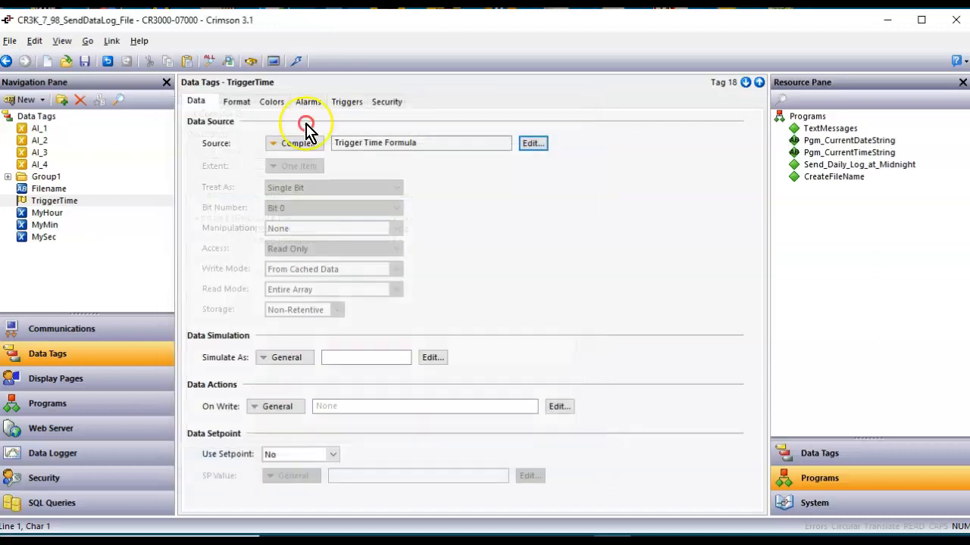
# Set TriggerTime's Trigger One action to CreateFileName() from the program list.
pyautogui.click(345, 102)
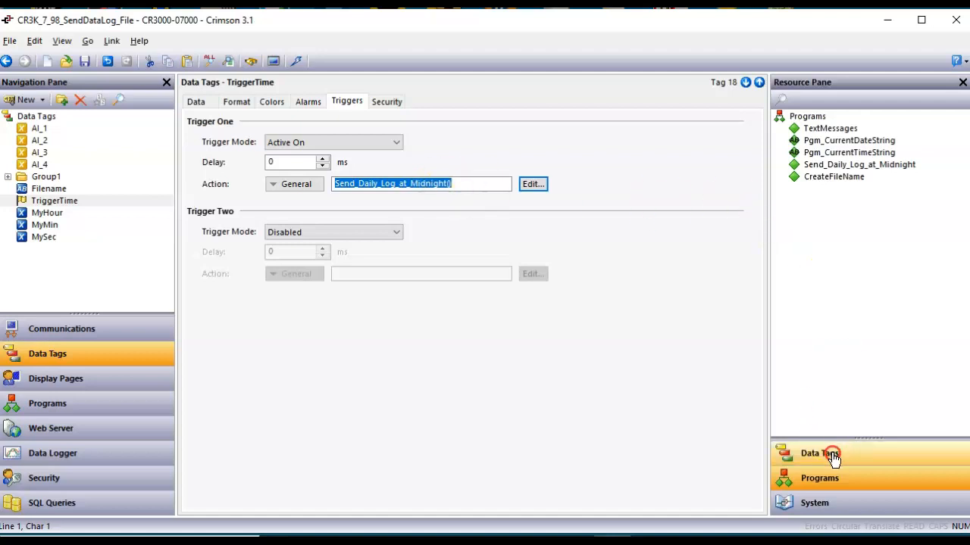
pyautogui.click(849, 167)
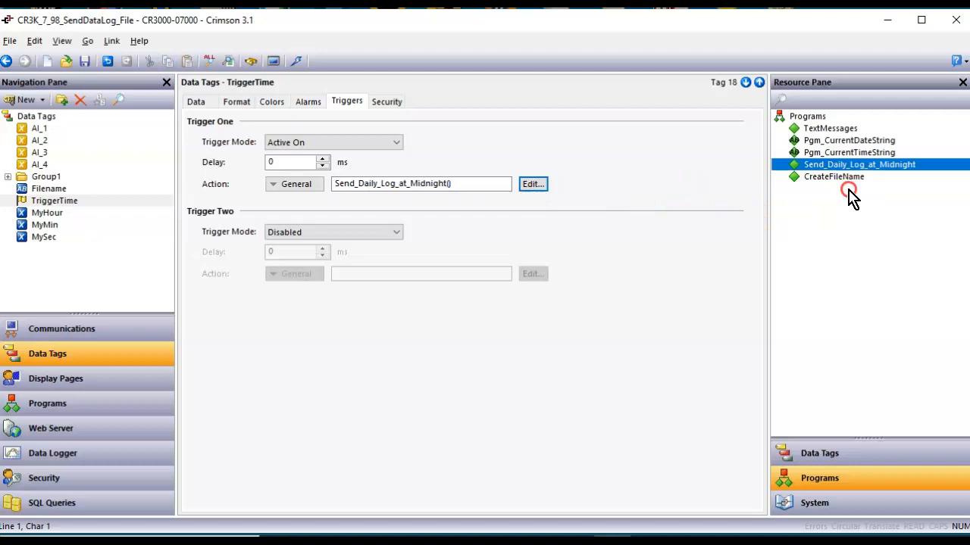
pyautogui.click(838, 177)
pyautogui.moveTo(843, 184); pyautogui.dragTo(428, 191)
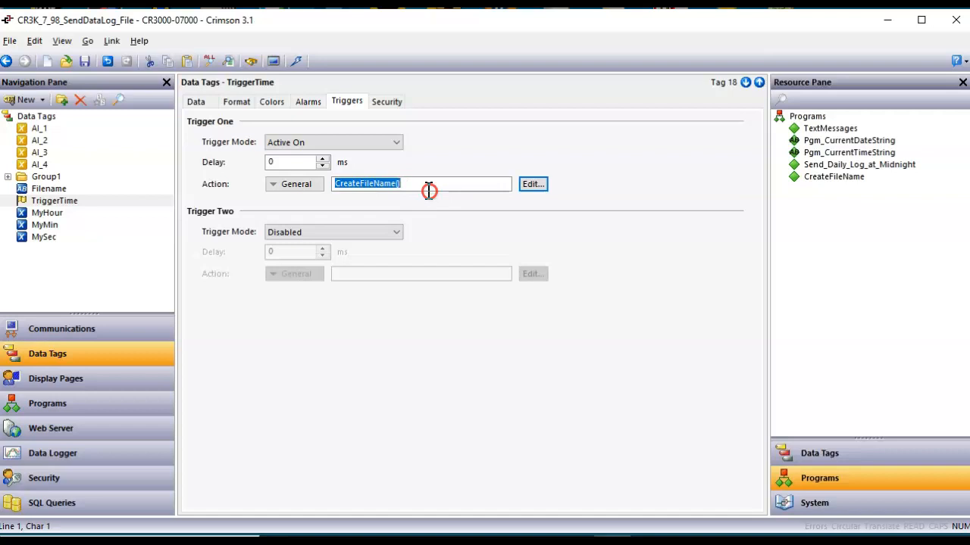
# Give the Filename data box on Page2 a 1-pixel blue border.
pyautogui.click(68, 384)
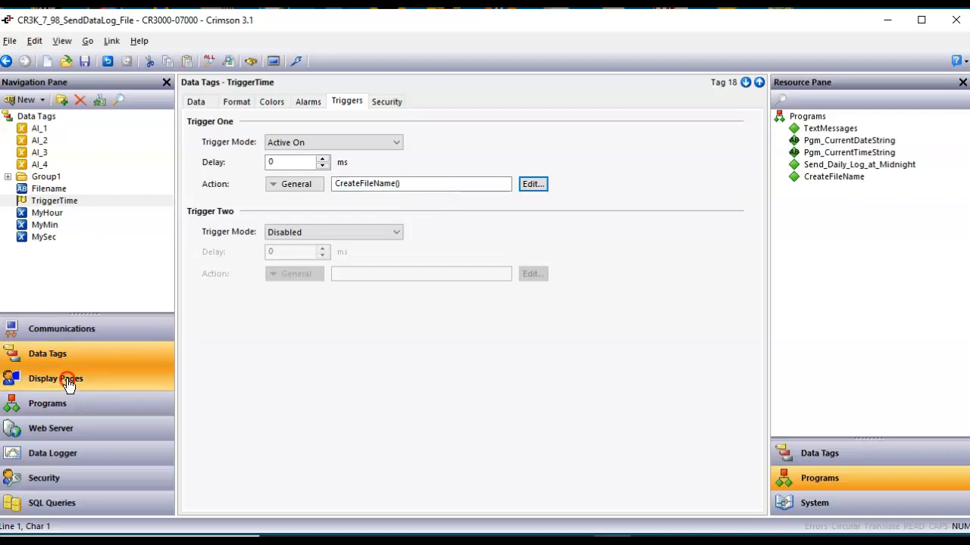
pyautogui.click(569, 356)
pyautogui.click(437, 277)
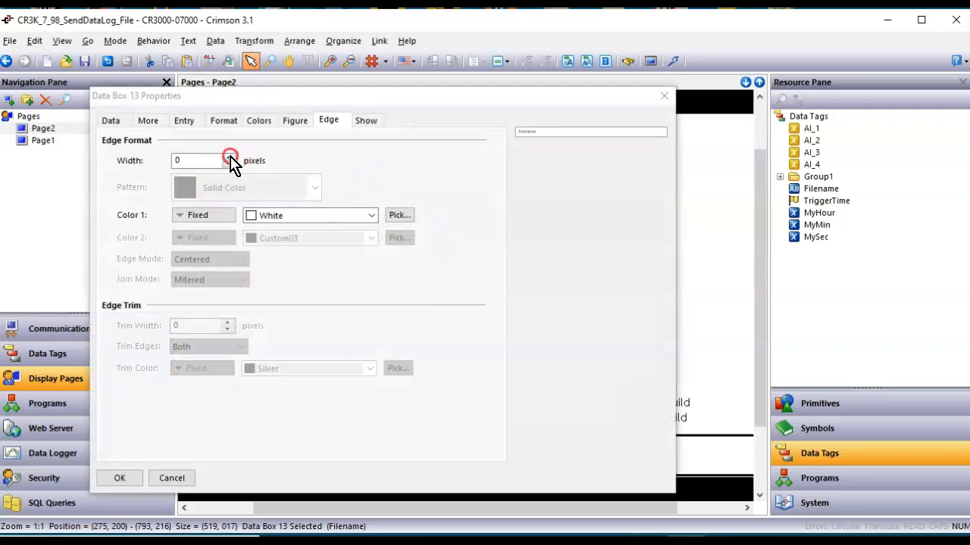
pyautogui.click(229, 157)
pyautogui.click(329, 218)
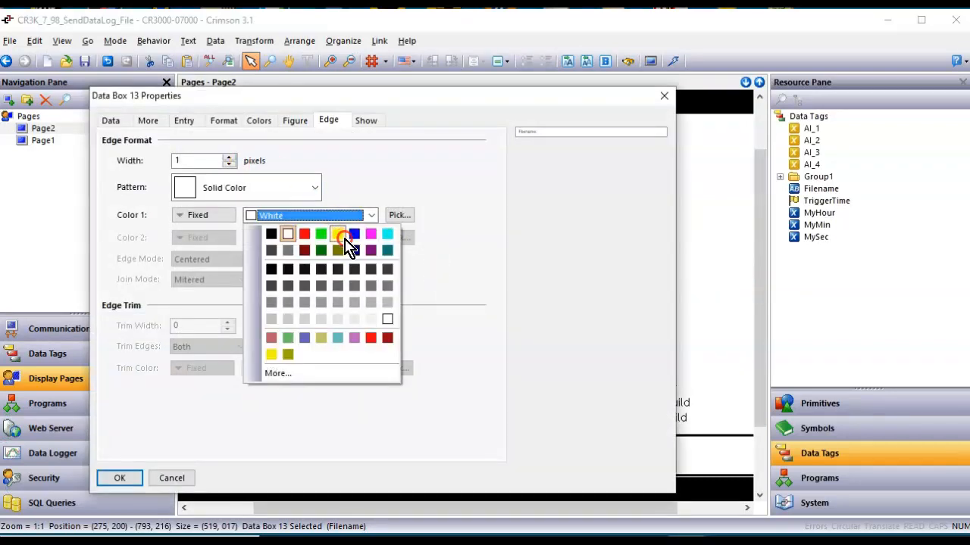
pyautogui.click(354, 234)
pyautogui.click(122, 478)
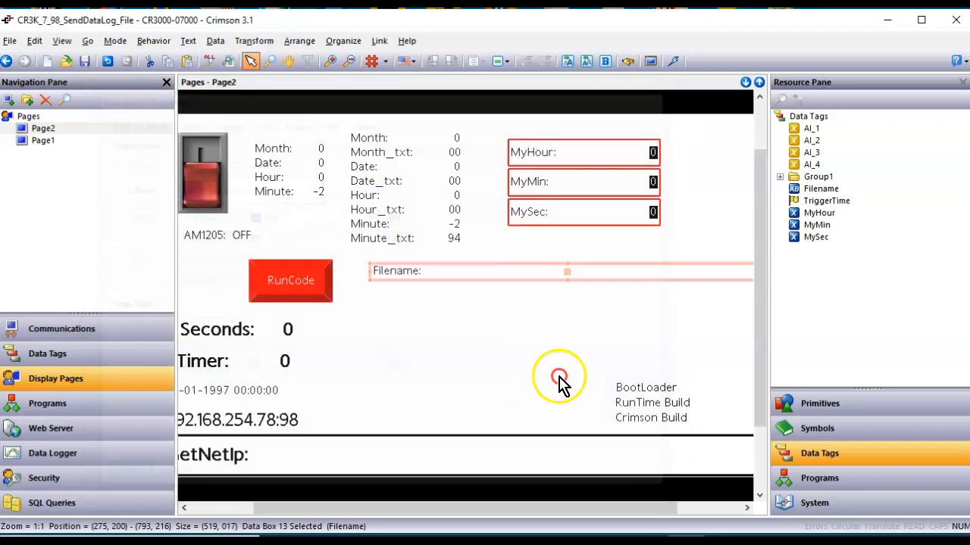
# Enlarge the Filename box and place a TriggerTime readout below MySec.
pyautogui.click(373, 276)
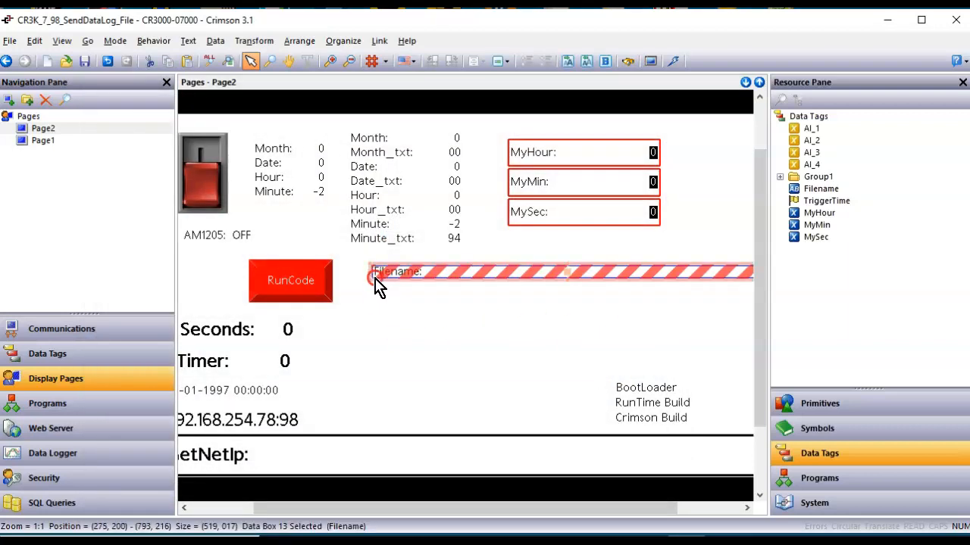
pyautogui.moveTo(370, 277); pyautogui.dragTo(364, 289)
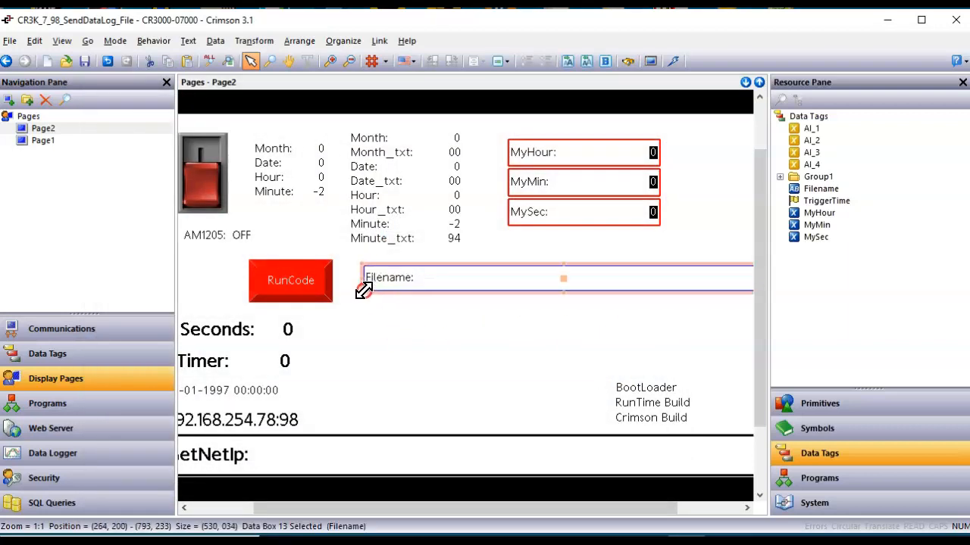
pyautogui.click(429, 323)
pyautogui.scroll(-1, 429, 323)
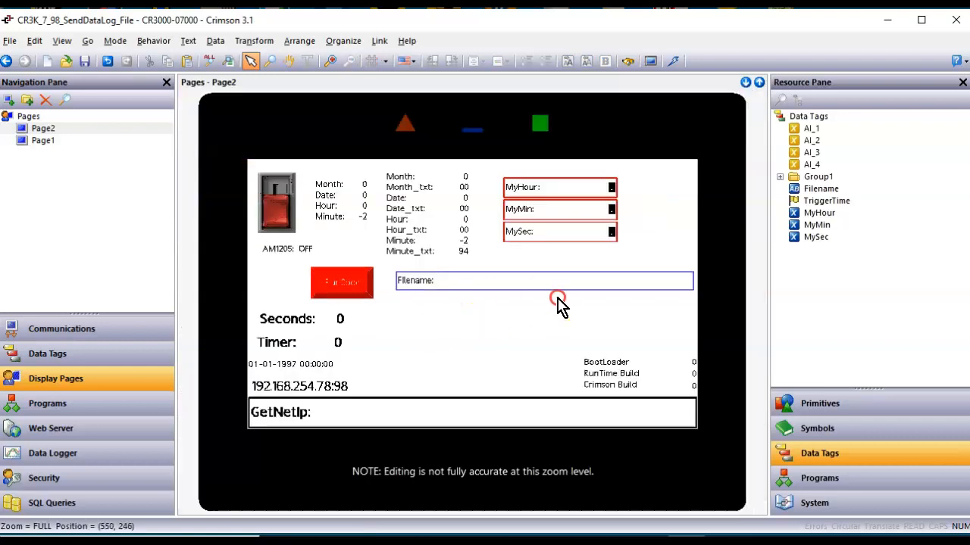
pyautogui.scroll(1, 557, 304)
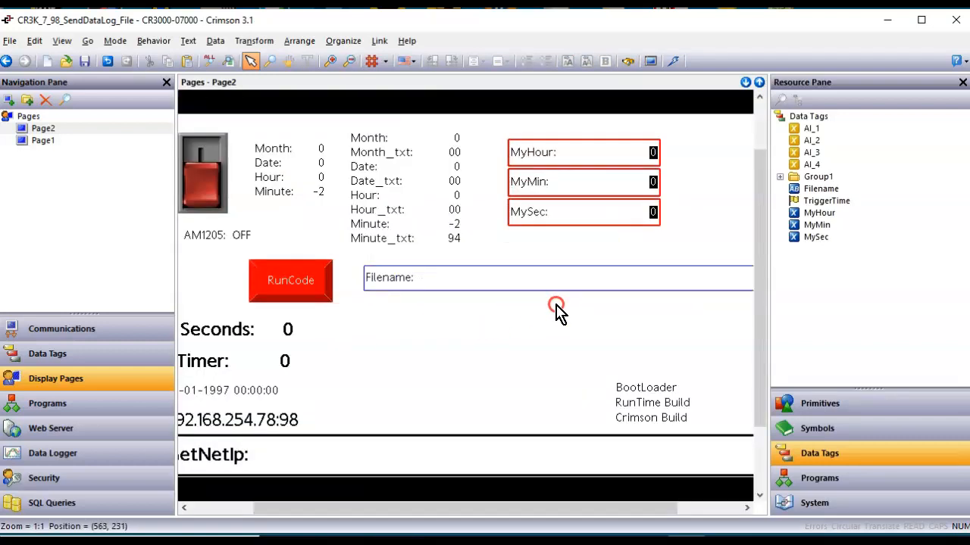
pyautogui.moveTo(846, 209); pyautogui.dragTo(641, 251)
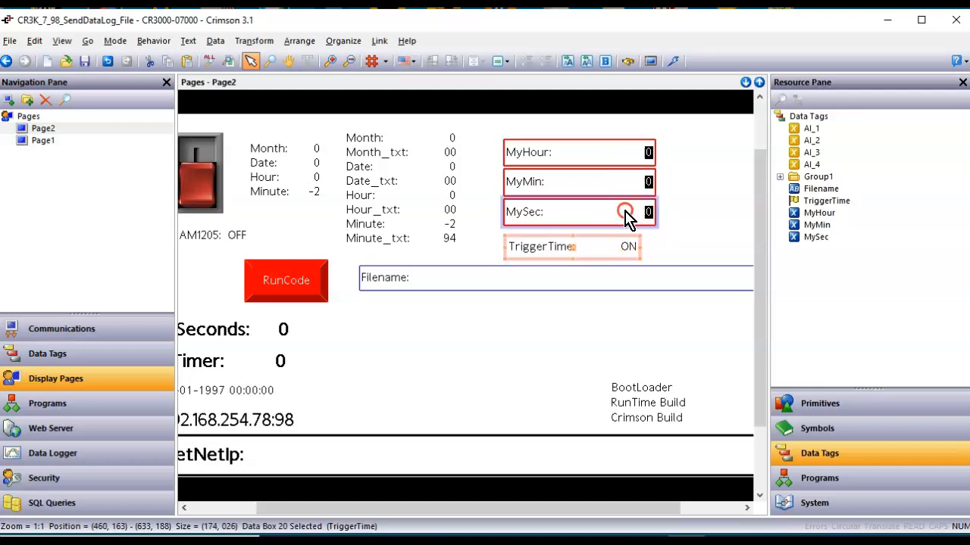
# Save the project and download it to the HMI over TCP/IP.
pyautogui.hotkey('ctrl', '0')
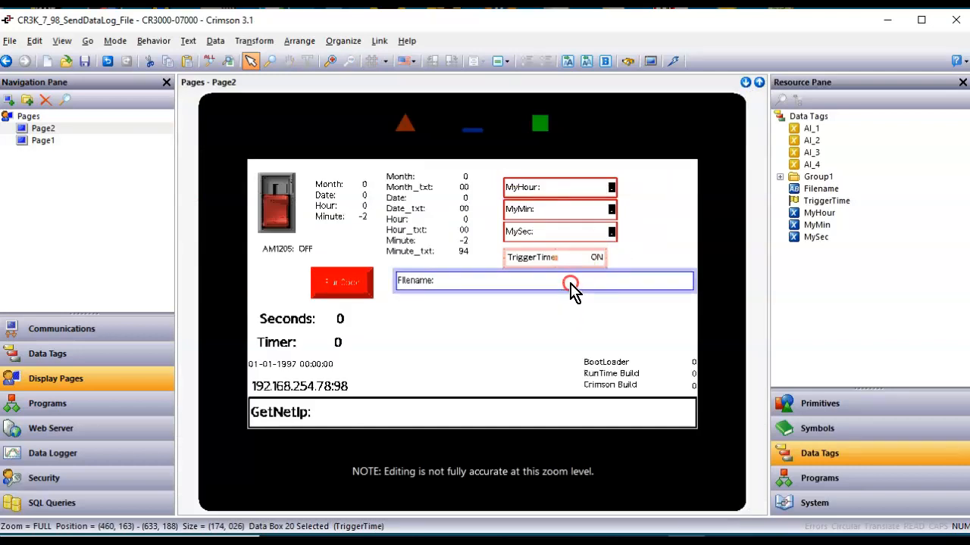
pyautogui.click(83, 63)
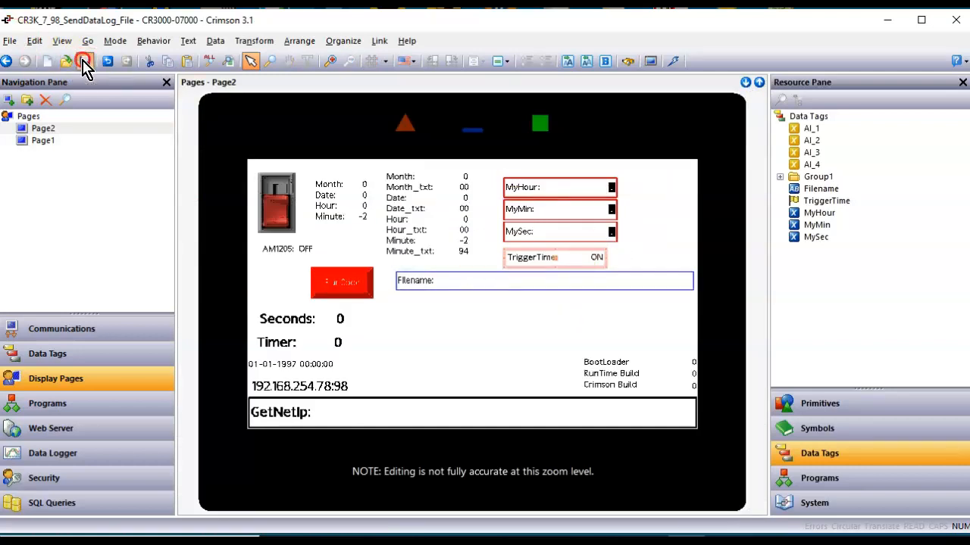
pyautogui.click(672, 62)
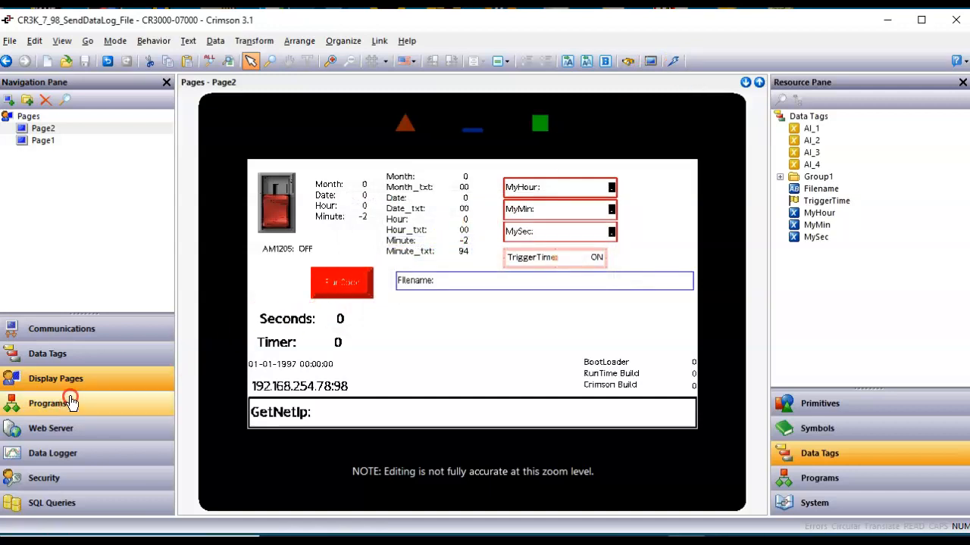
pyautogui.click(191, 499)
# Bring the HMI page and the Log1 file list forward, and set MyHour to 10.
pyautogui.click(280, 517)
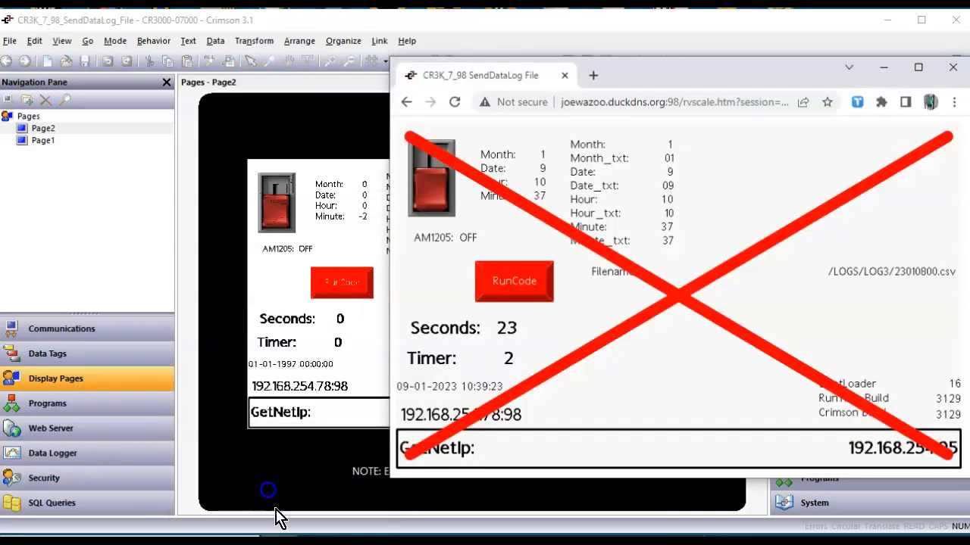
pyautogui.click(372, 491)
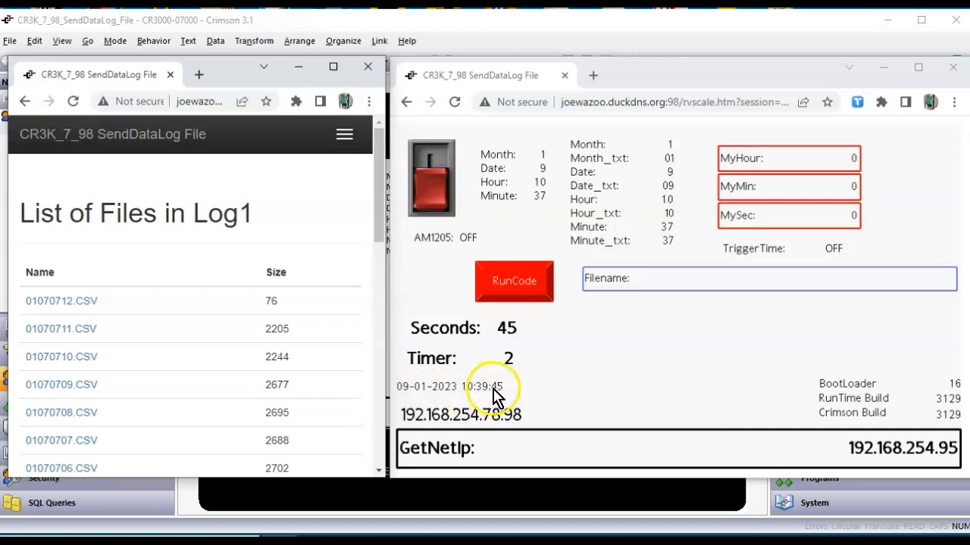
pyautogui.click(841, 162)
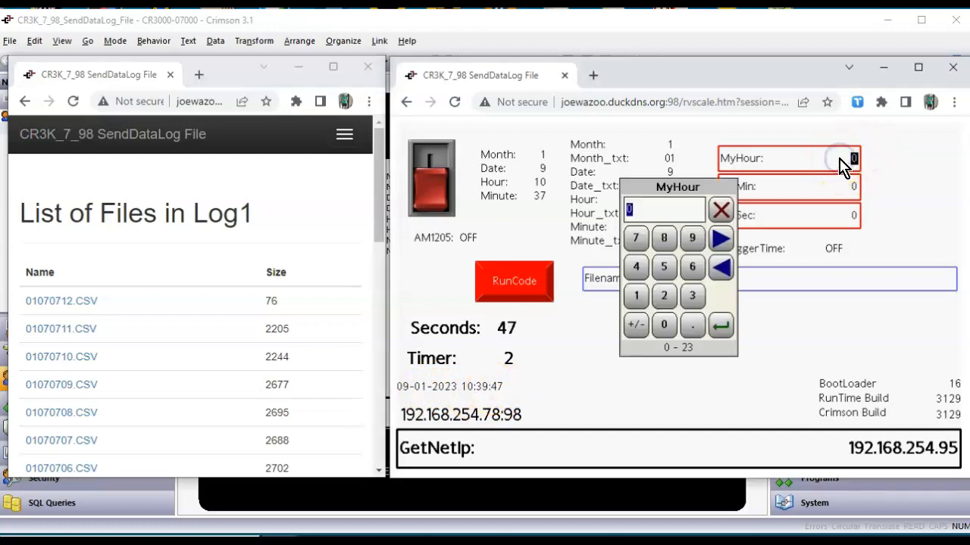
pyautogui.press('Return')
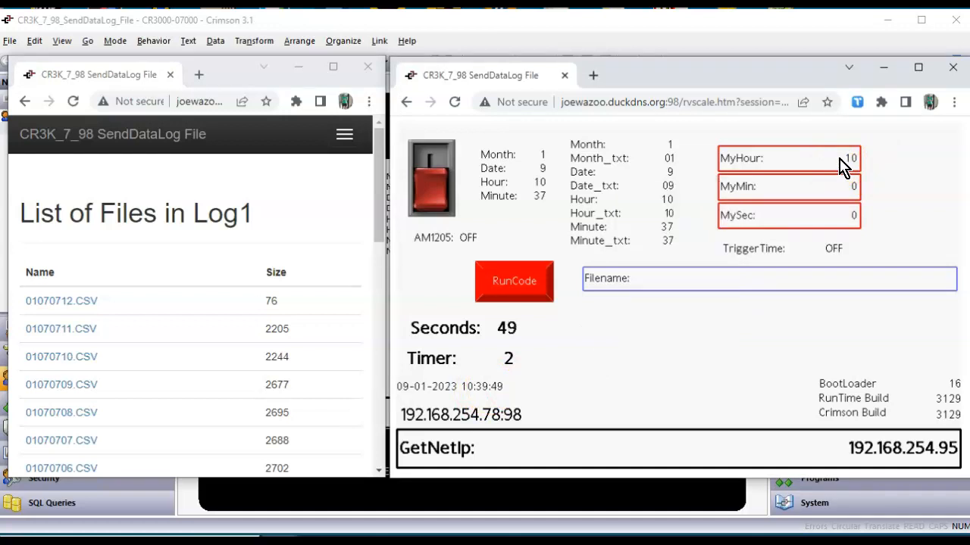
# Set MyMin to 40, correcting an initial 41, and set MySec to 30.
pyautogui.click(836, 187)
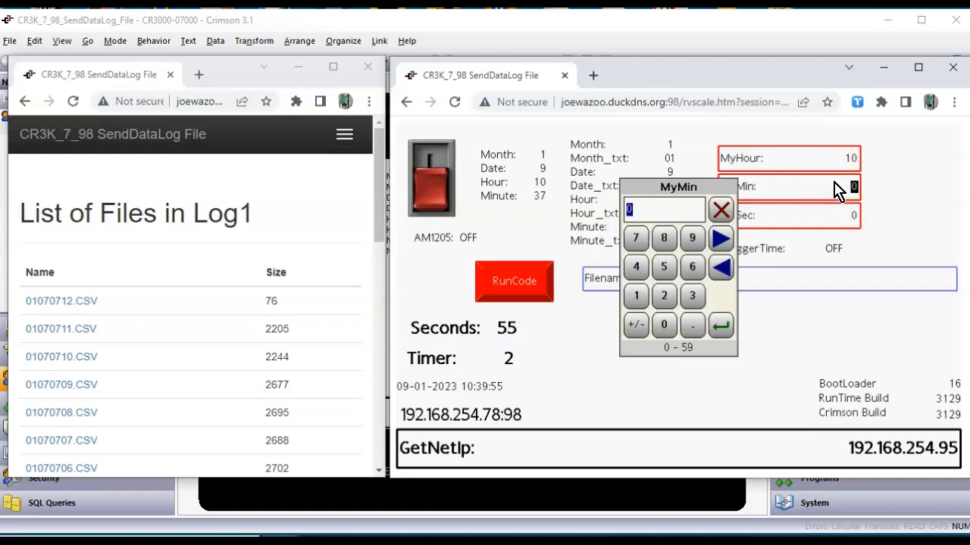
pyautogui.write('41')
pyautogui.press('Return')
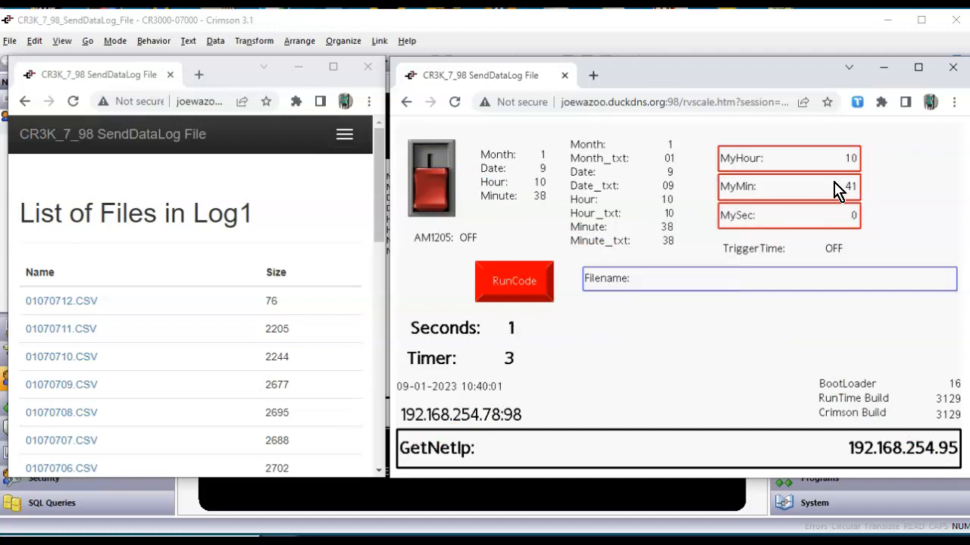
pyautogui.click(834, 215)
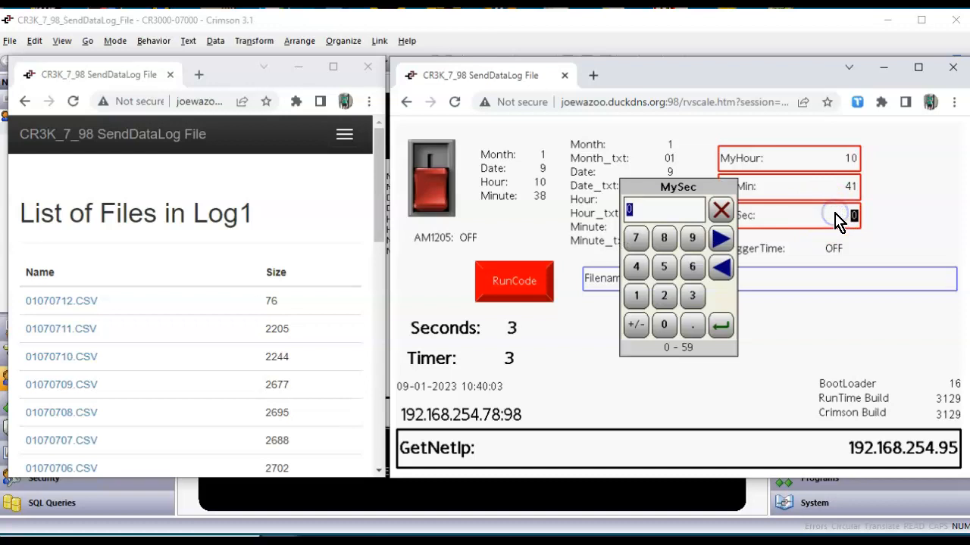
pyautogui.click(921, 205)
pyautogui.click(844, 188)
pyautogui.click(720, 211)
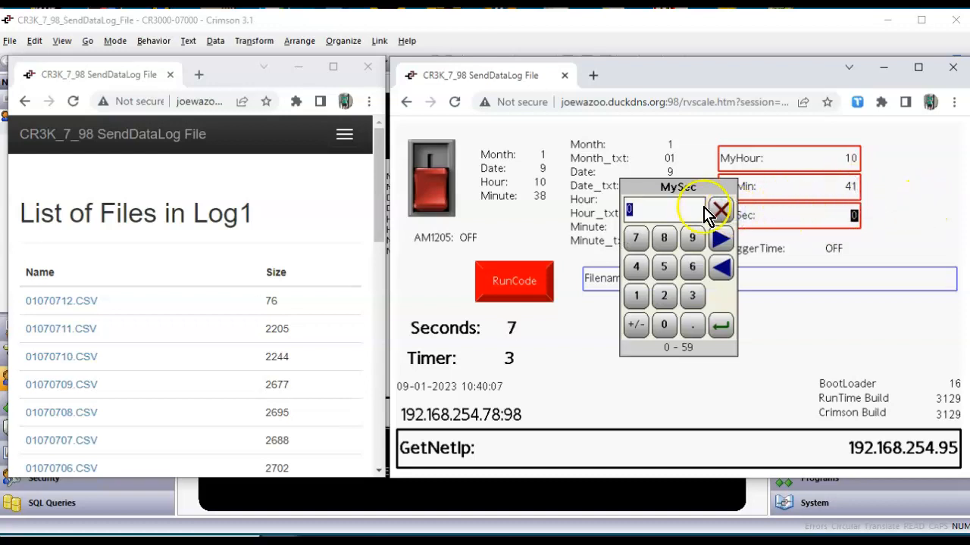
pyautogui.click(858, 193)
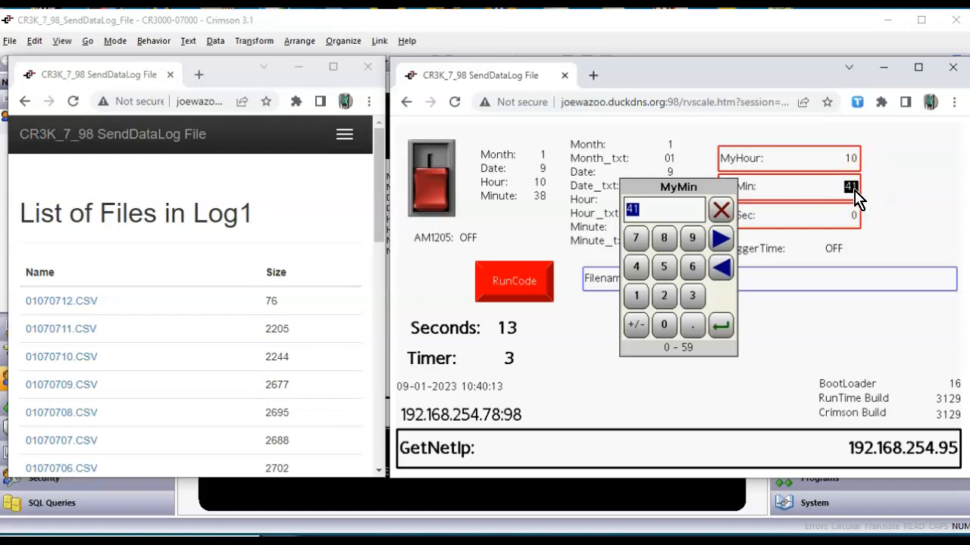
pyautogui.press('Return')
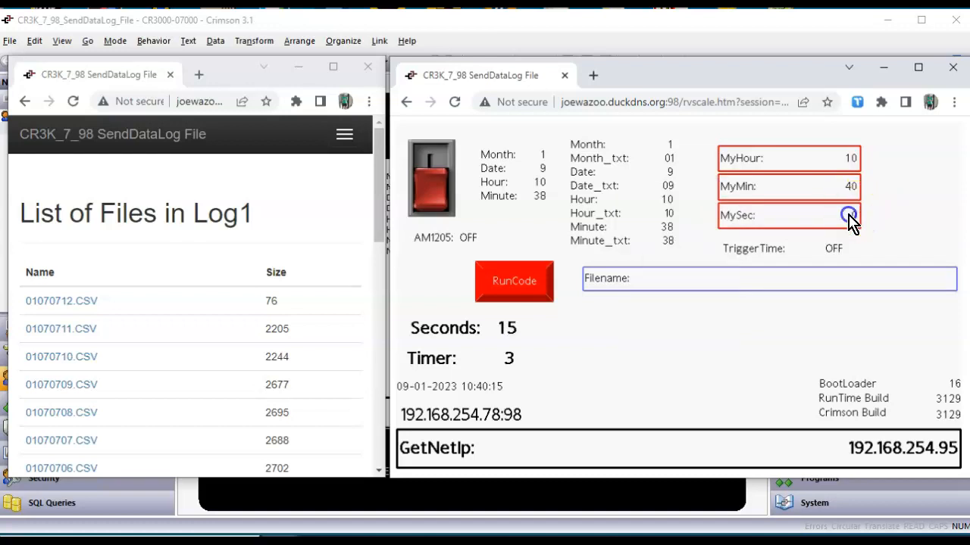
pyautogui.click(849, 217)
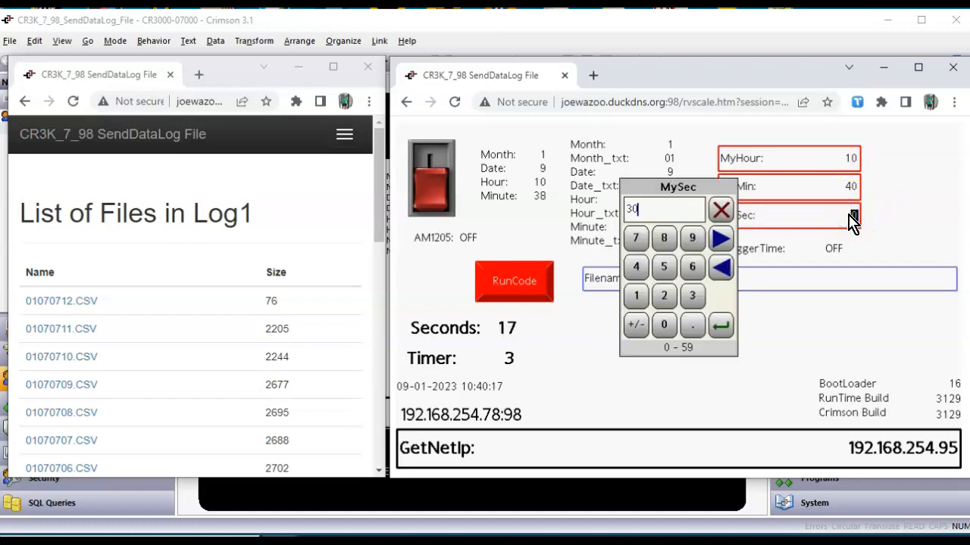
pyautogui.press('Return')
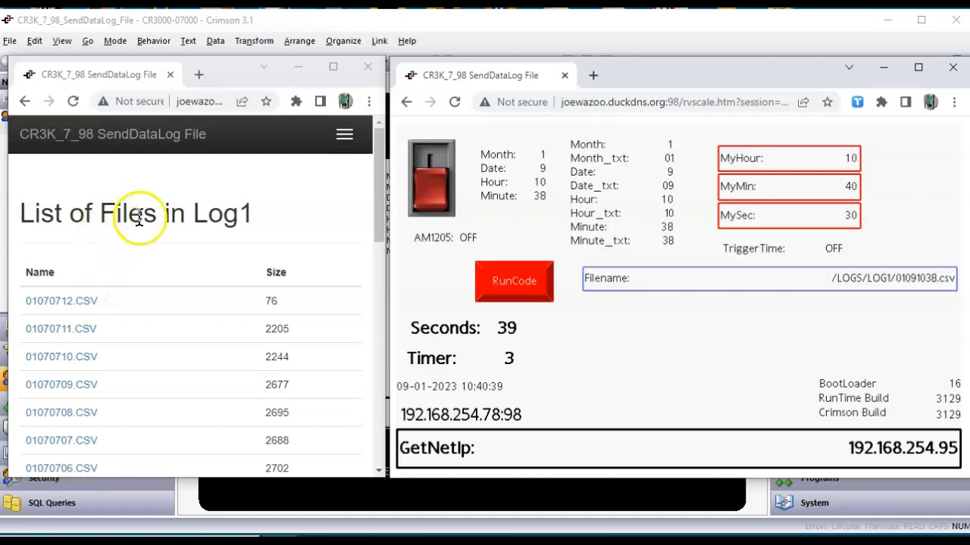
# Reload the Log1 file list to confirm the new CSV log file, then return to Crimson.
pyautogui.click(72, 102)
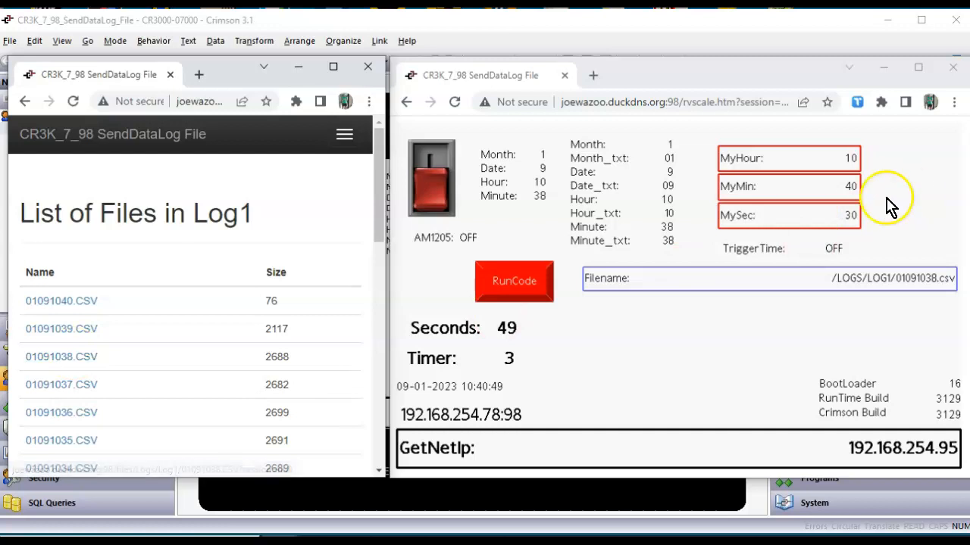
pyautogui.click(568, 500)
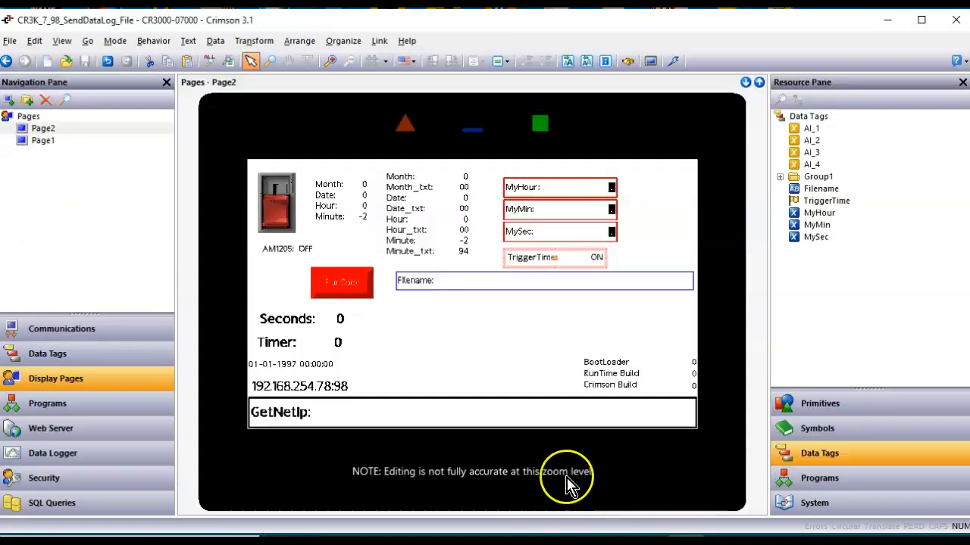
# In CreateFileName, add a comment divider line after the Filename assembly line.
pyautogui.click(86, 405)
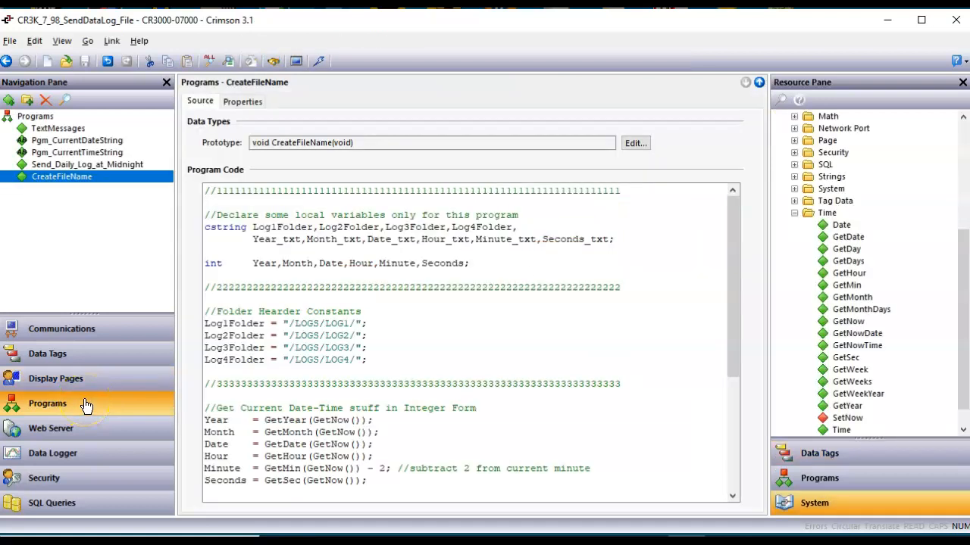
pyautogui.scroll(-5, 394, 303)
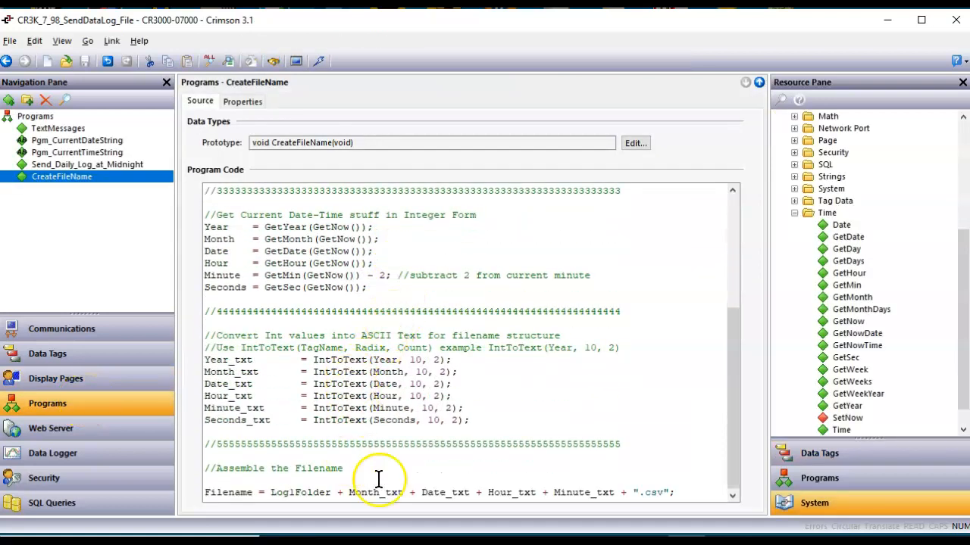
pyautogui.click(700, 489)
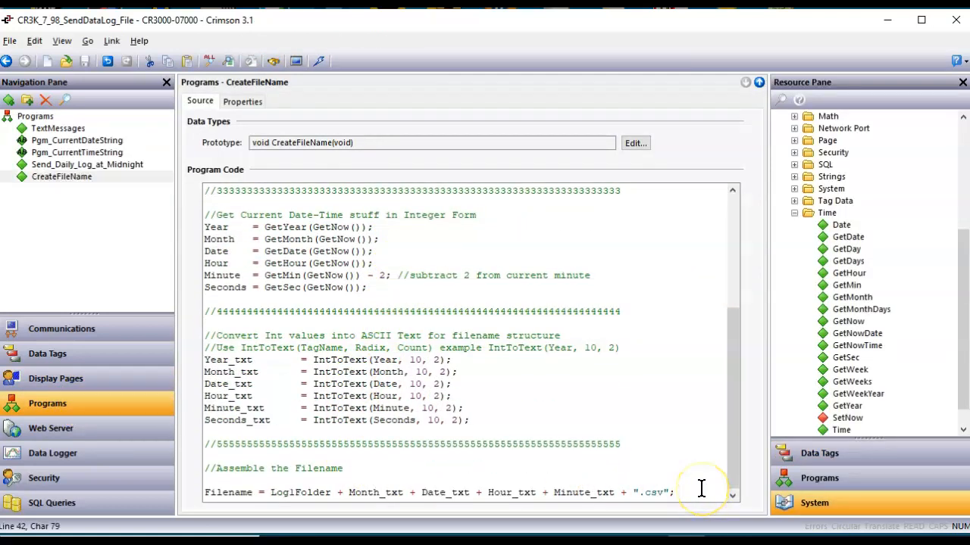
pyautogui.press('Return')
pyautogui.press('Return')
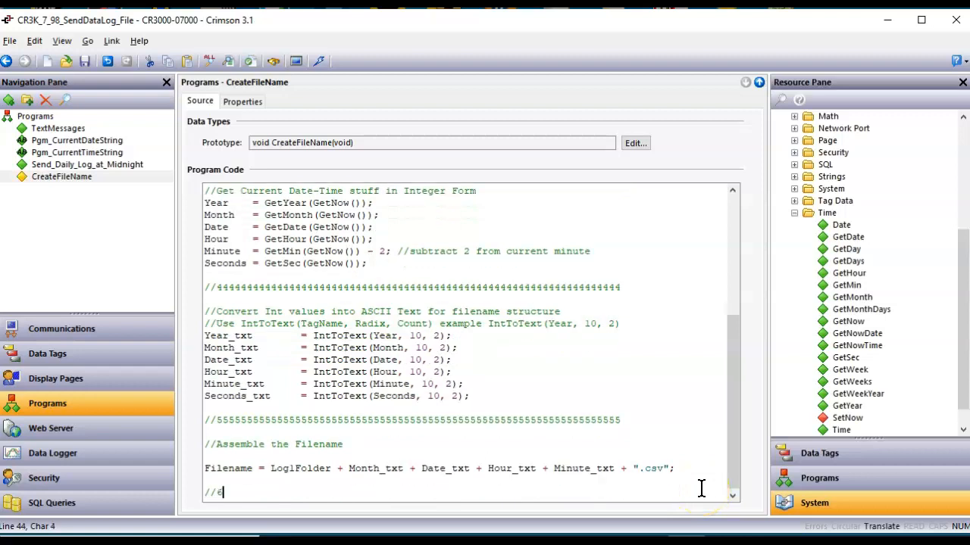
pyautogui.write('//66666666666666666666666666666666666666')
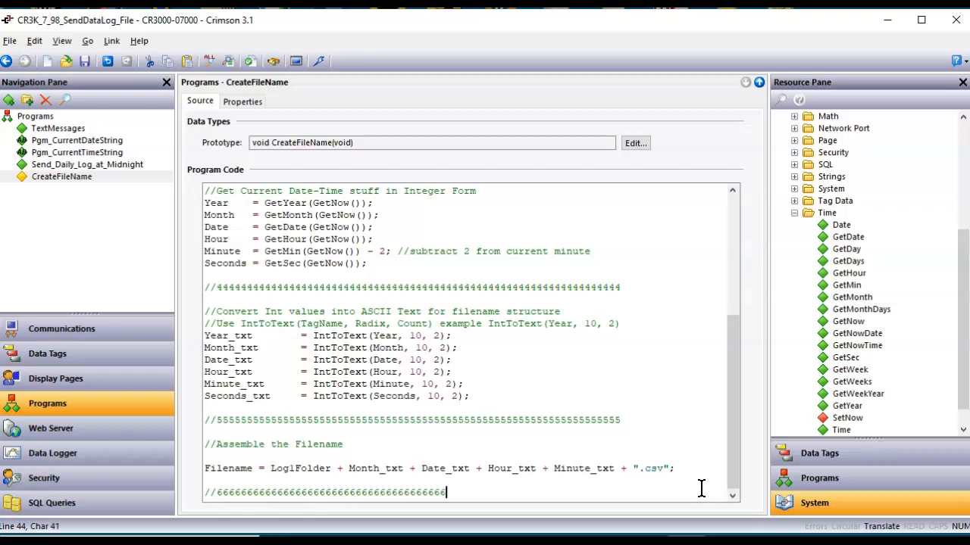
pyautogui.write('66666666666666')
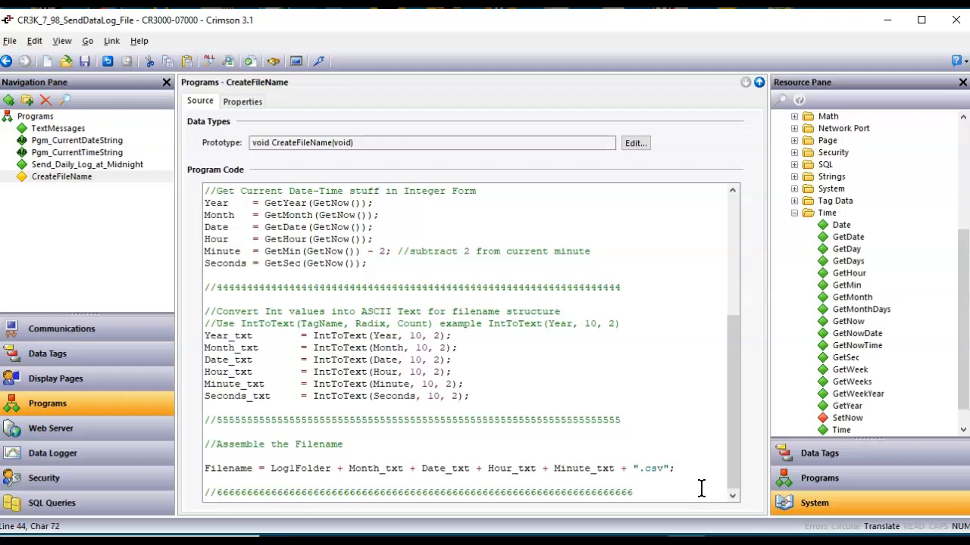
pyautogui.write('666666666666666')
pyautogui.press('Return')
pyautogui.press('Return')
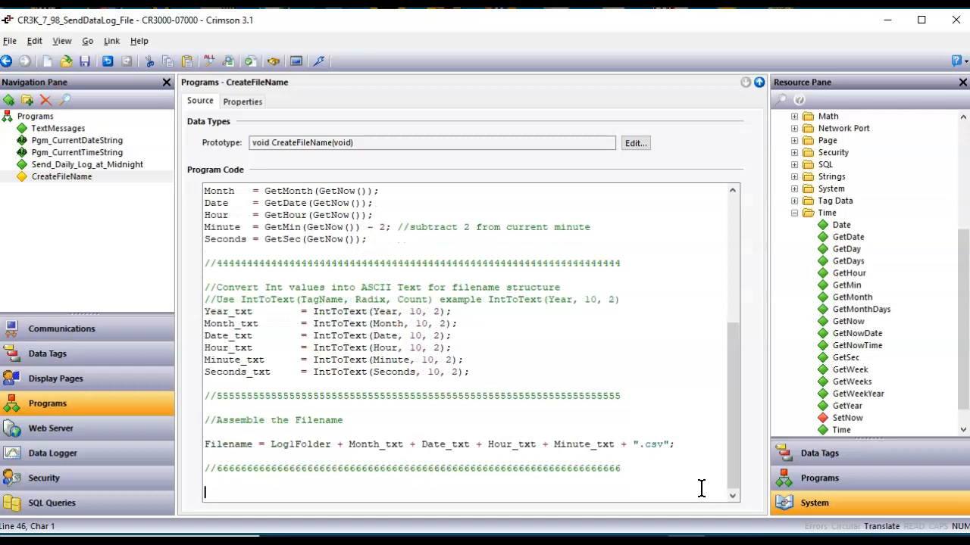
# Copy the SendFileEx line from Send_Daily_Log_at_Midnight to the end of CreateFileName, then compile.
pyautogui.click(122, 165)
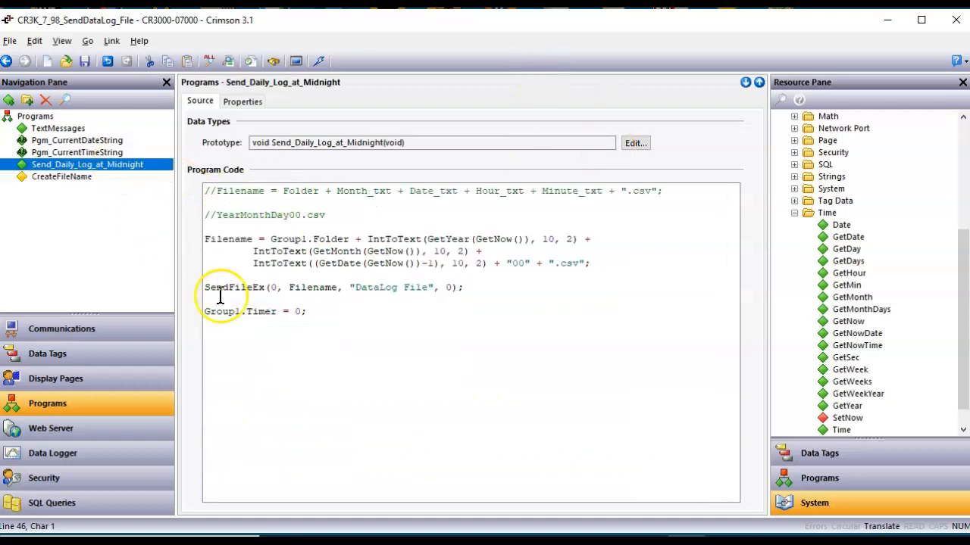
pyautogui.moveTo(464, 287); pyautogui.dragTo(206, 290)
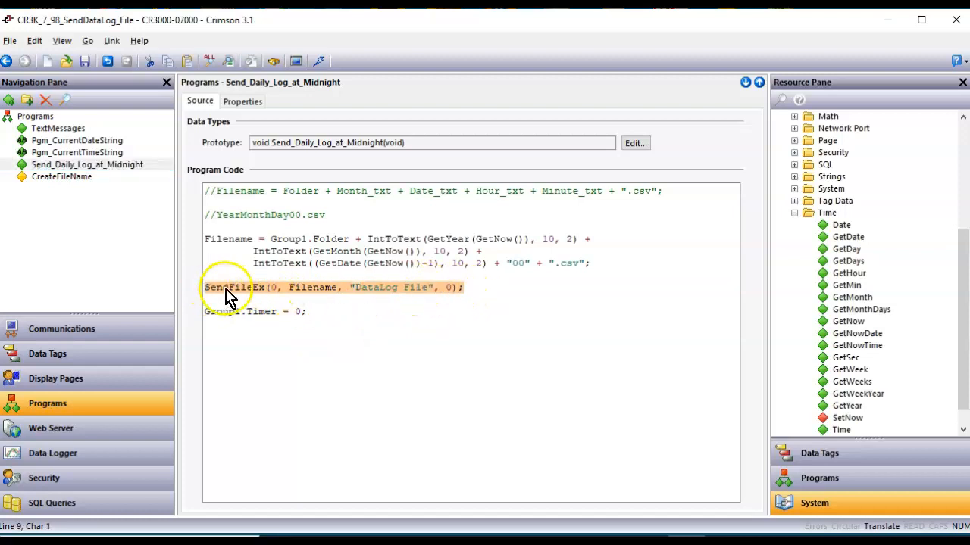
pyautogui.rightClick(229, 297)
pyautogui.click(253, 315)
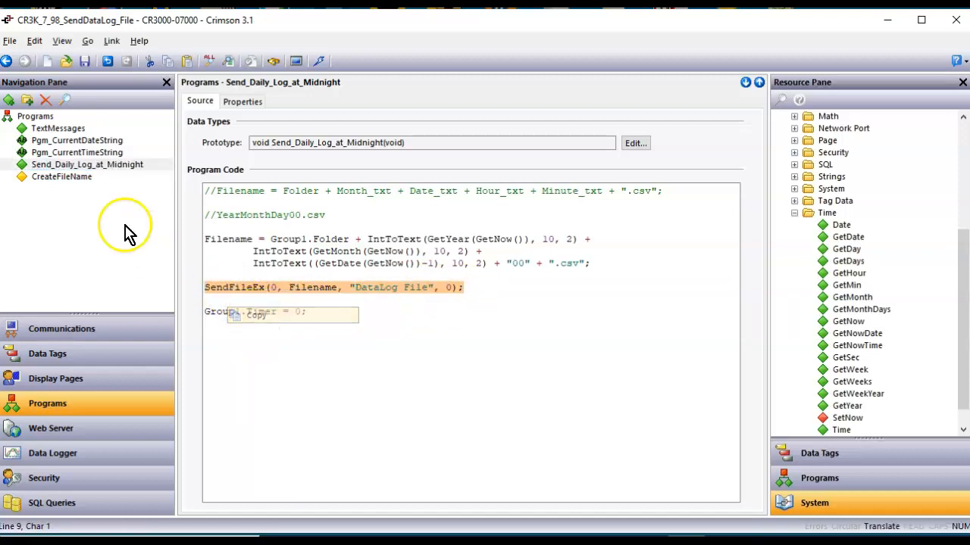
pyautogui.click(70, 177)
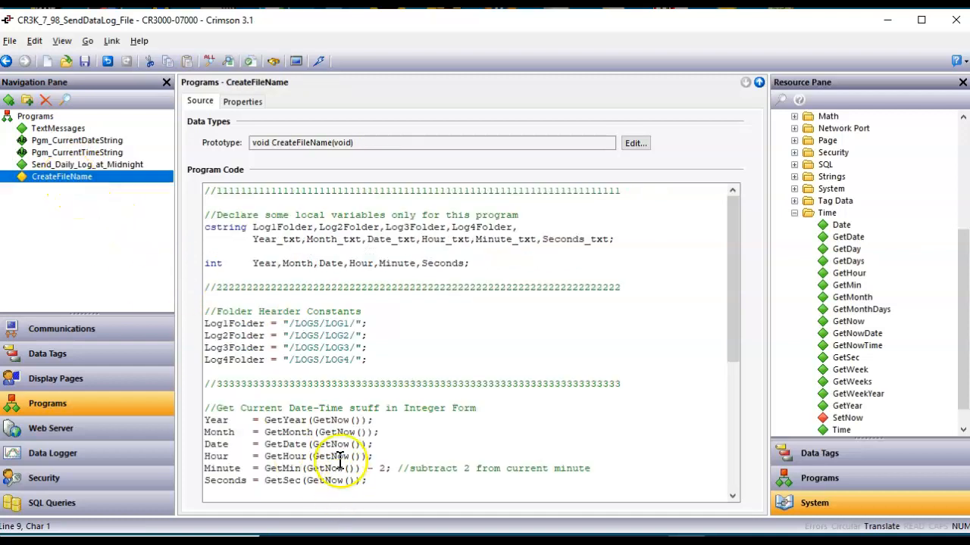
pyautogui.scroll(-7, 343, 469)
pyautogui.click(234, 489)
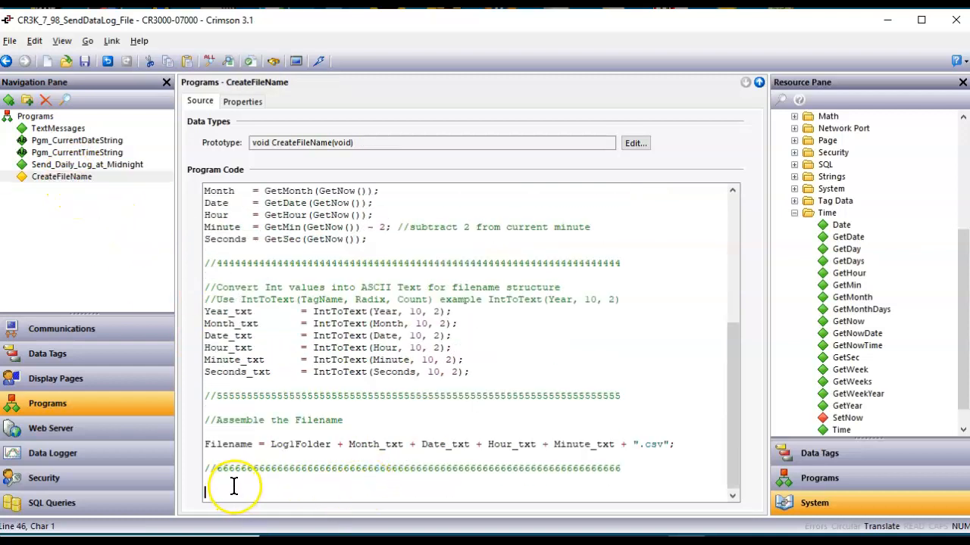
pyautogui.hotkey('ctrl', 'v')
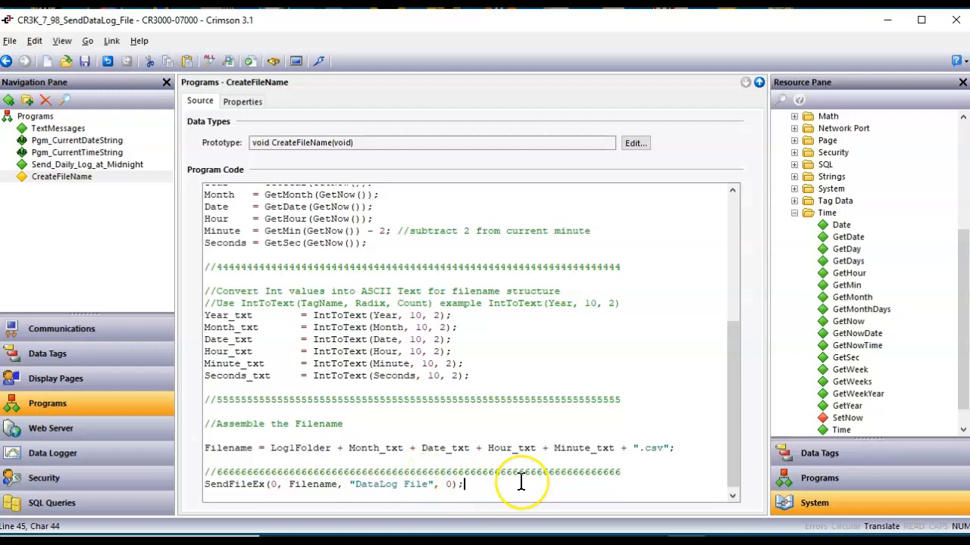
pyautogui.click(254, 63)
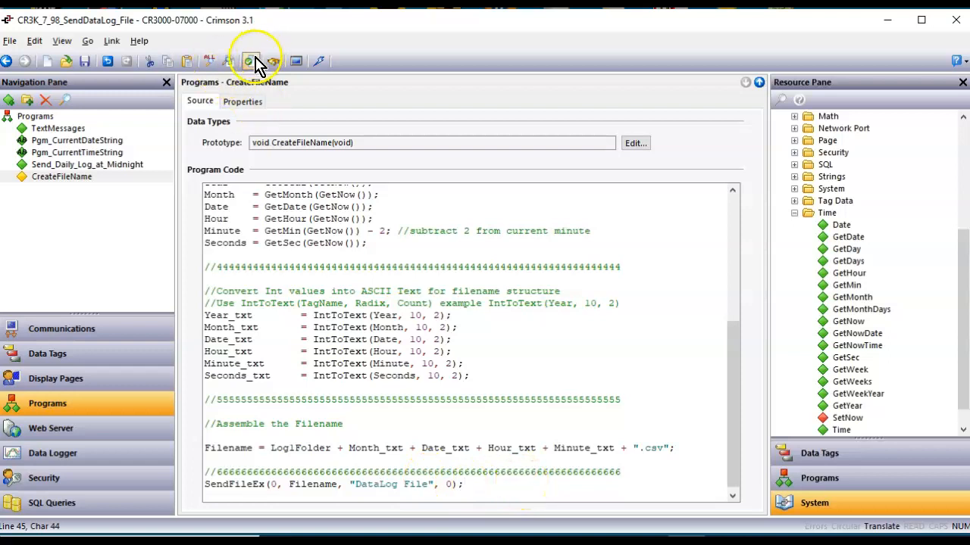
# Download the updated project to the HMI, save it, and bring both Chrome HMI windows forward.
pyautogui.click(319, 62)
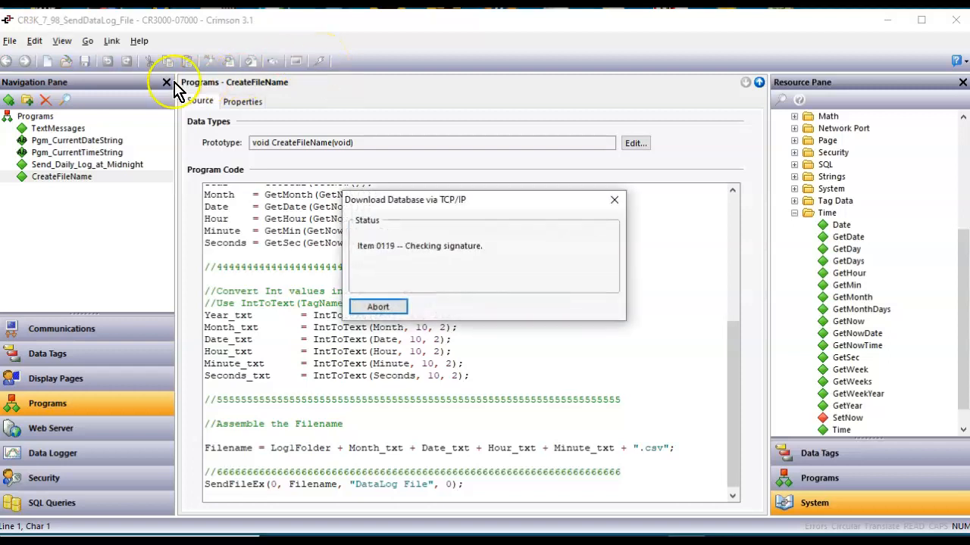
pyautogui.click(86, 62)
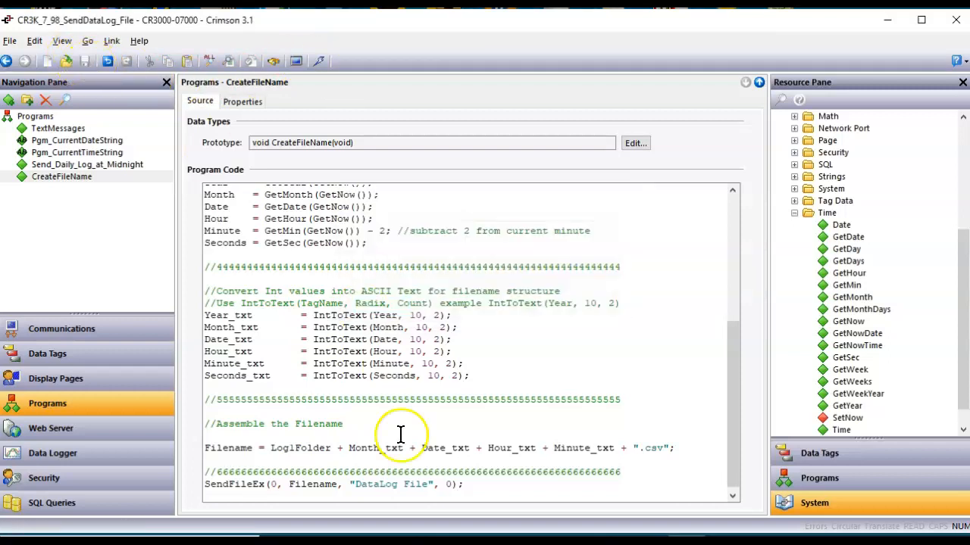
pyautogui.moveTo(273, 541)
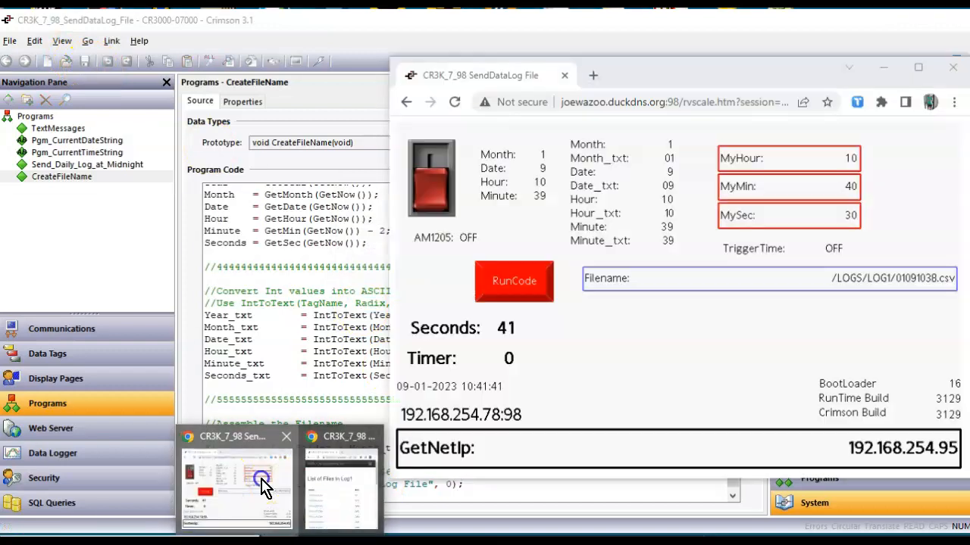
pyautogui.click(259, 480)
pyautogui.click(357, 519)
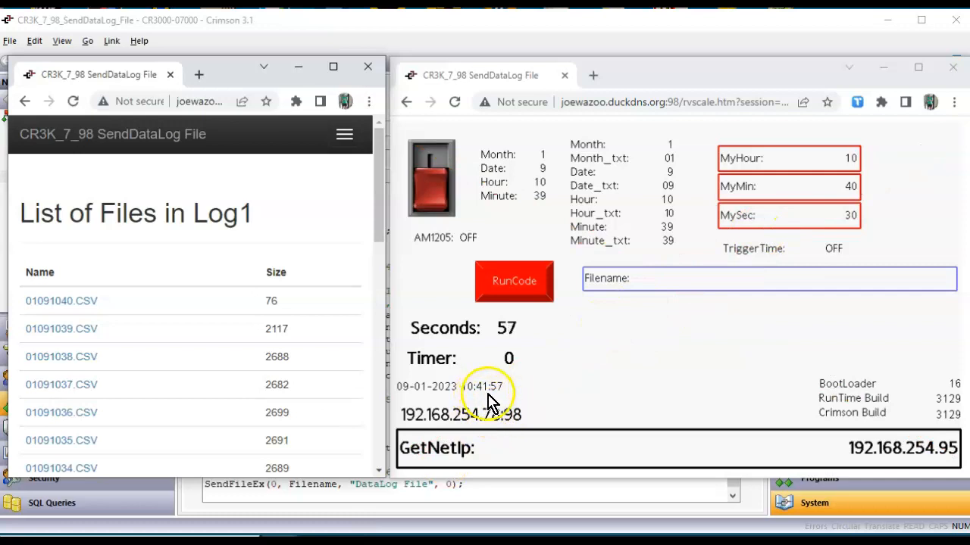
# Set MyMin to 42 on the HMI page and return to the Crimson code.
pyautogui.click(850, 188)
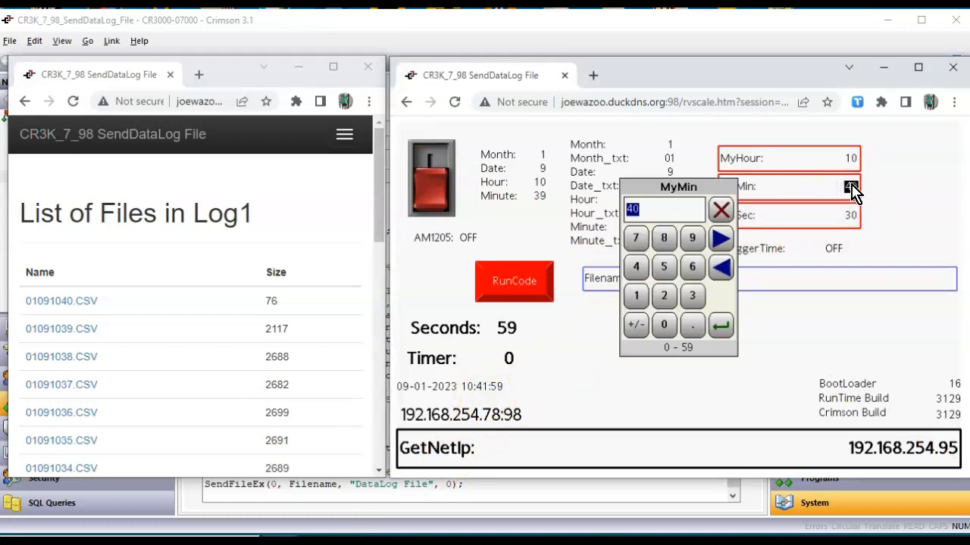
pyautogui.write('42')
pyautogui.press('Return')
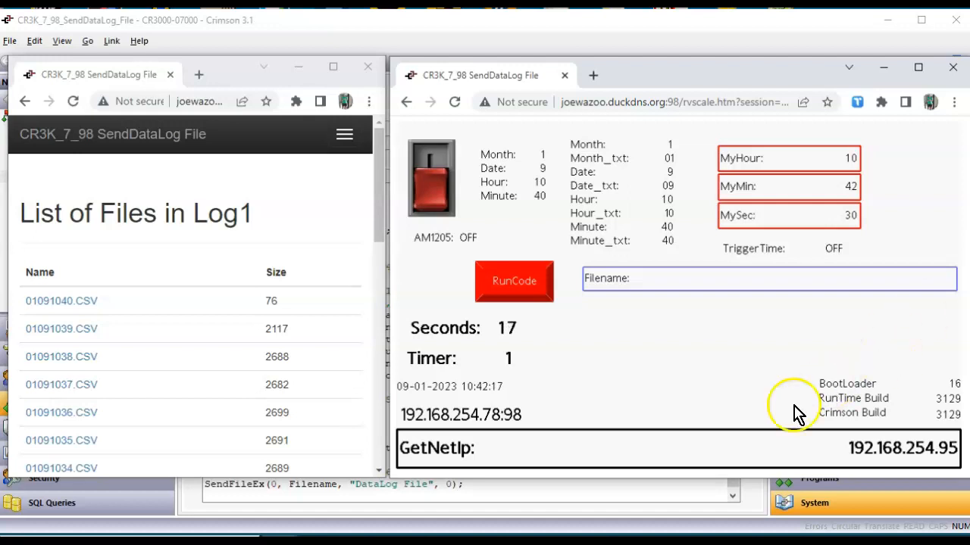
pyautogui.click(678, 496)
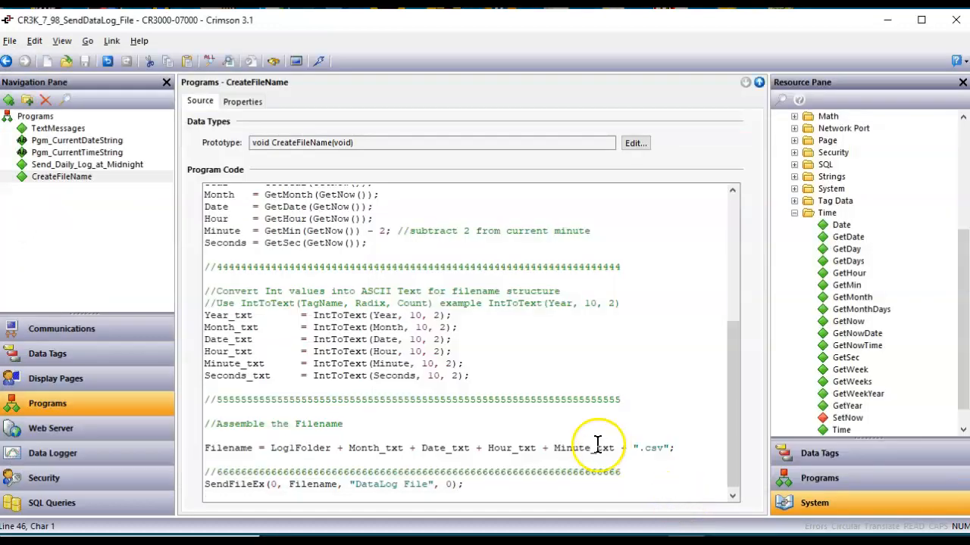
# Bring the Chrome HMI page and the List of Files in Log1 page forward.
pyautogui.scroll(3, 580, 351)
pyautogui.scroll(3, 500, 344)
pyautogui.scroll(1, 424, 342)
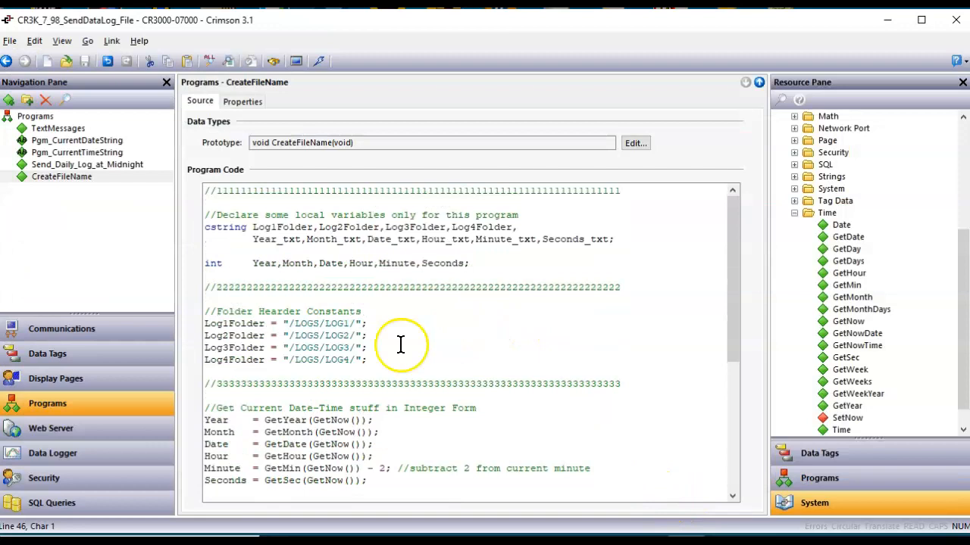
pyautogui.scroll(-5, 321, 349)
pyautogui.scroll(-2, 349, 468)
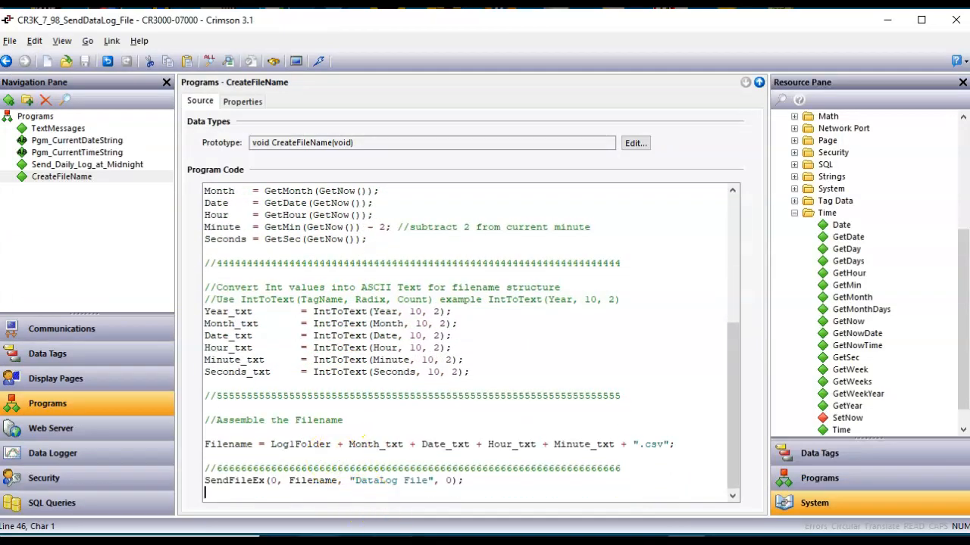
pyautogui.moveTo(280, 540)
pyautogui.click(236, 485)
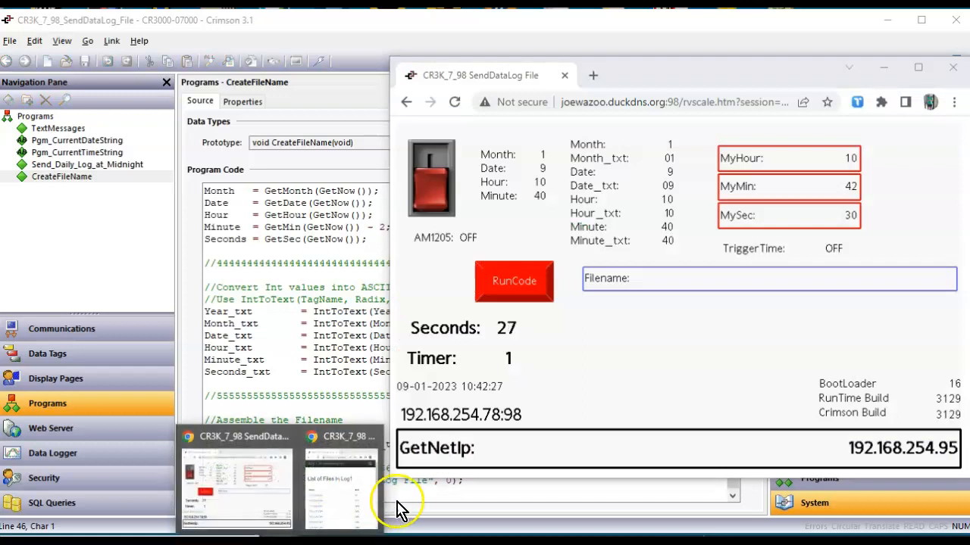
pyautogui.click(368, 509)
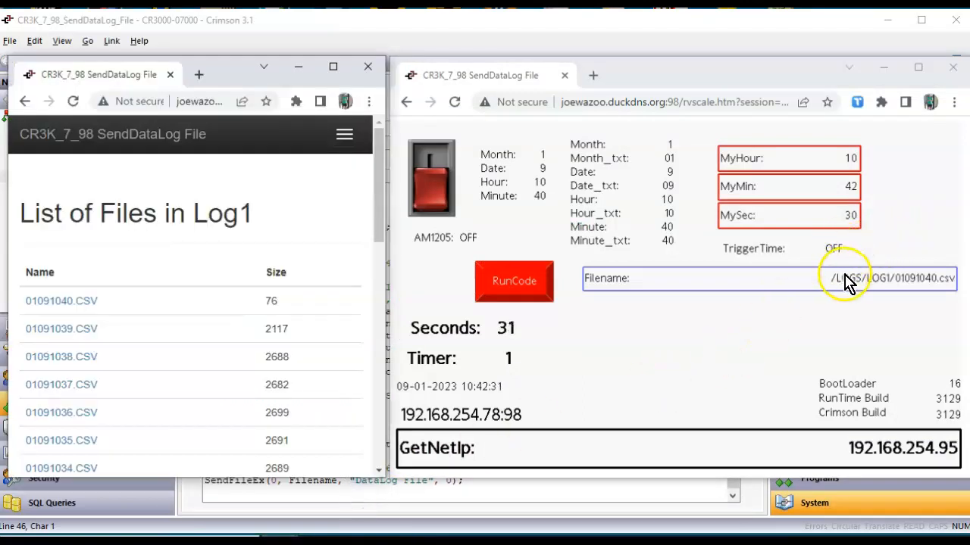
pyautogui.click(909, 290)
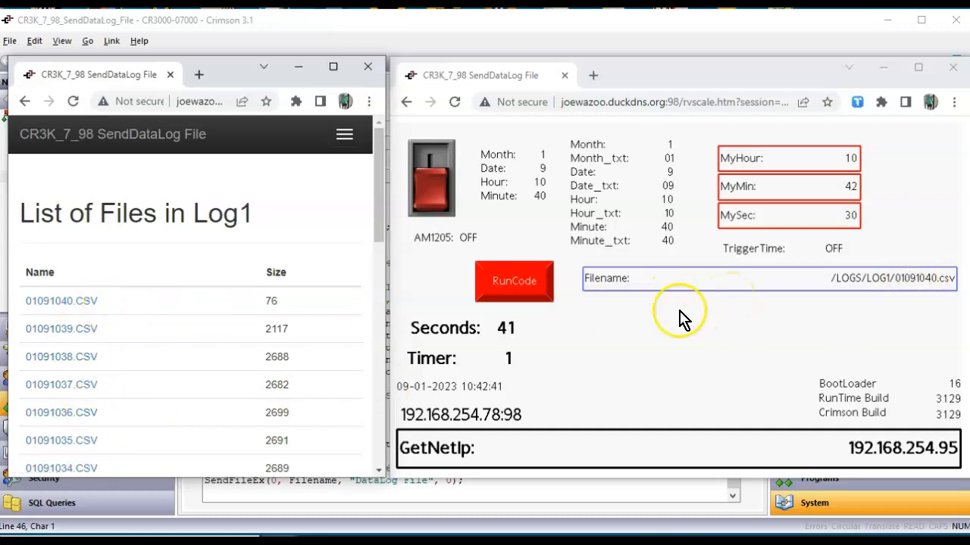
# Reload the Log1 file list to show 01091042.CSV and 01091041.CSV, then switch to Outlook.
pyautogui.click(74, 100)
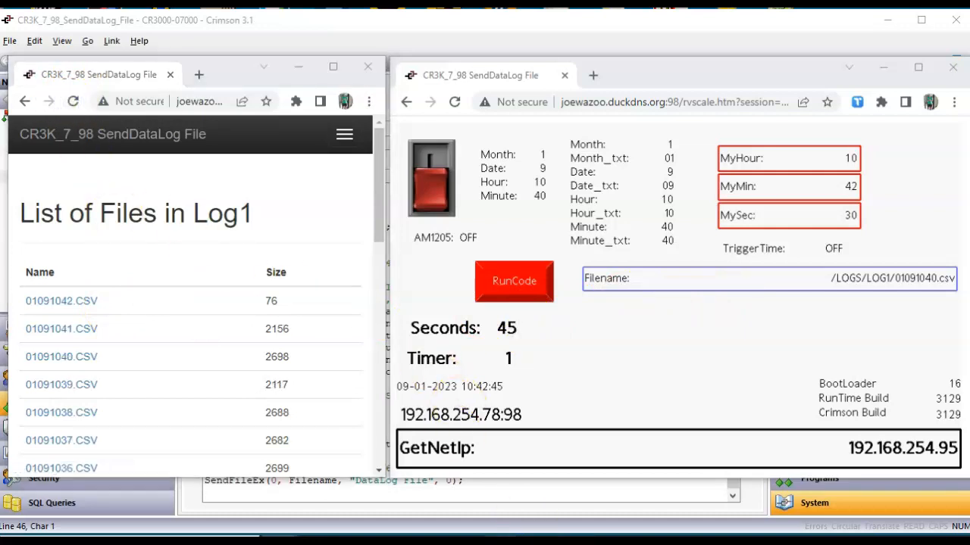
pyautogui.moveTo(504, 520)
pyautogui.click(570, 486)
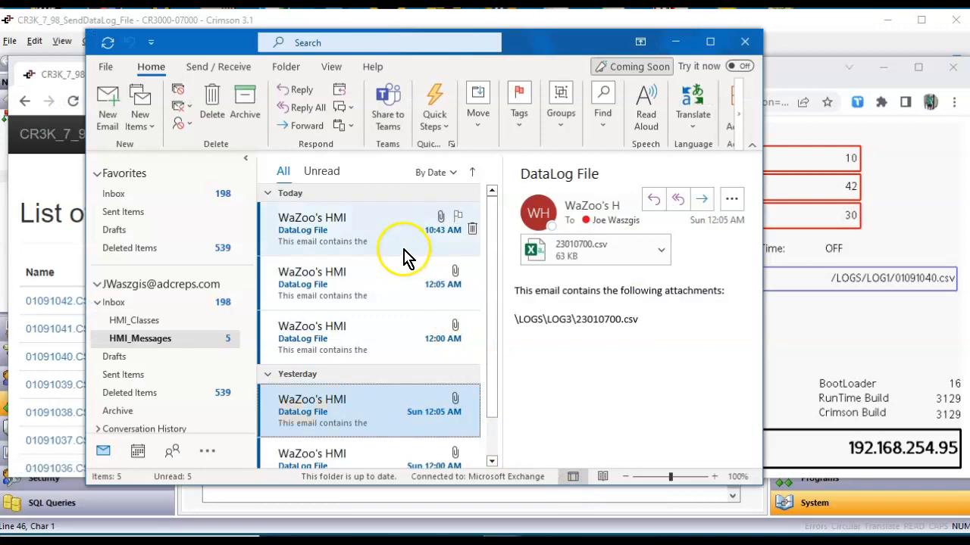
# Open the newest DataLog File email with its 01091040.csv attachment, then bring the HMI page back.
pyautogui.click(400, 246)
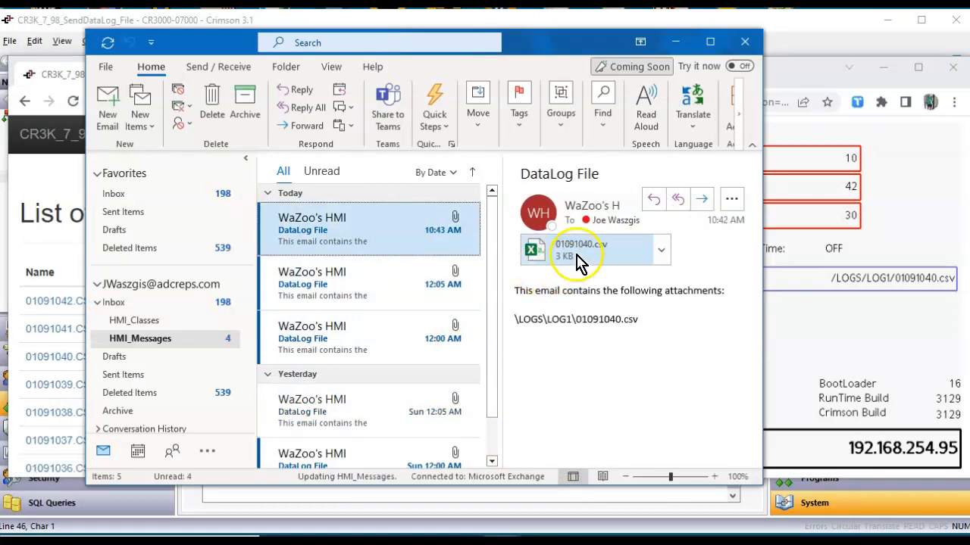
pyautogui.click(900, 333)
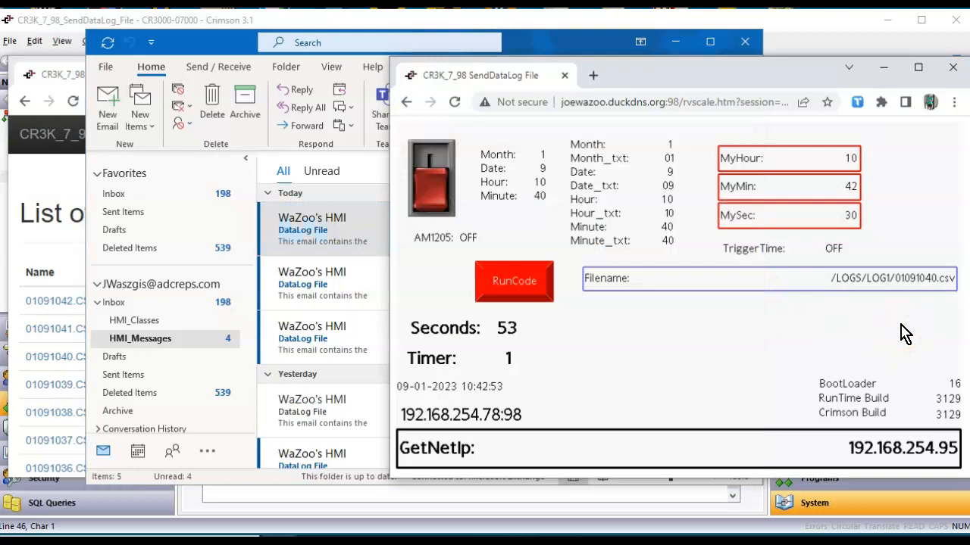
pyautogui.click(929, 288)
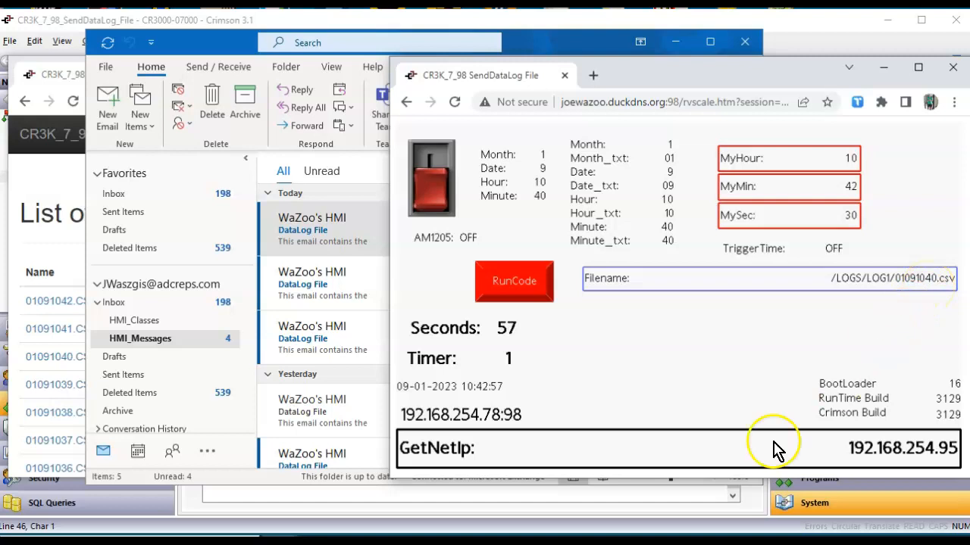
# Scroll through CreateFileName's code, from the variable declarations down to the SendFileEx call.
pyautogui.click(657, 541)
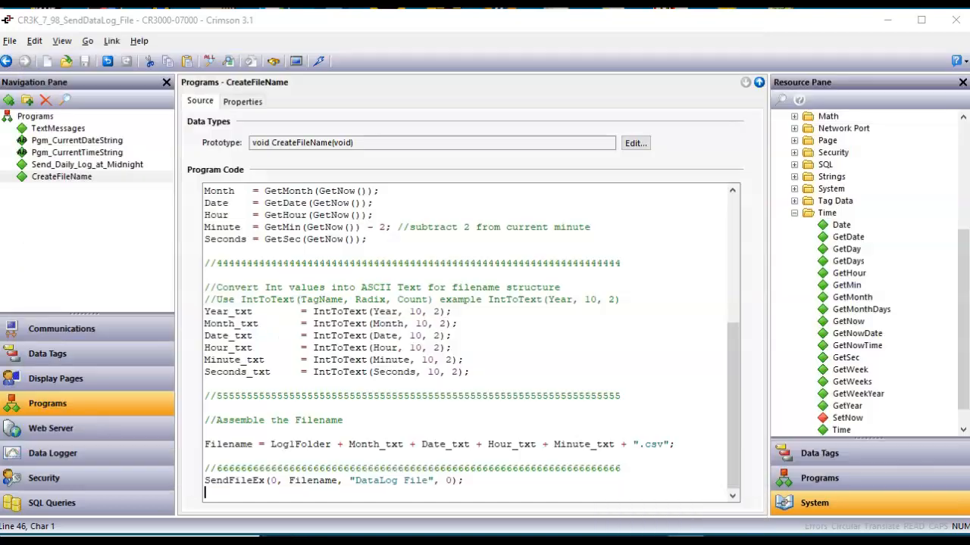
pyautogui.scroll(3, 605, 379)
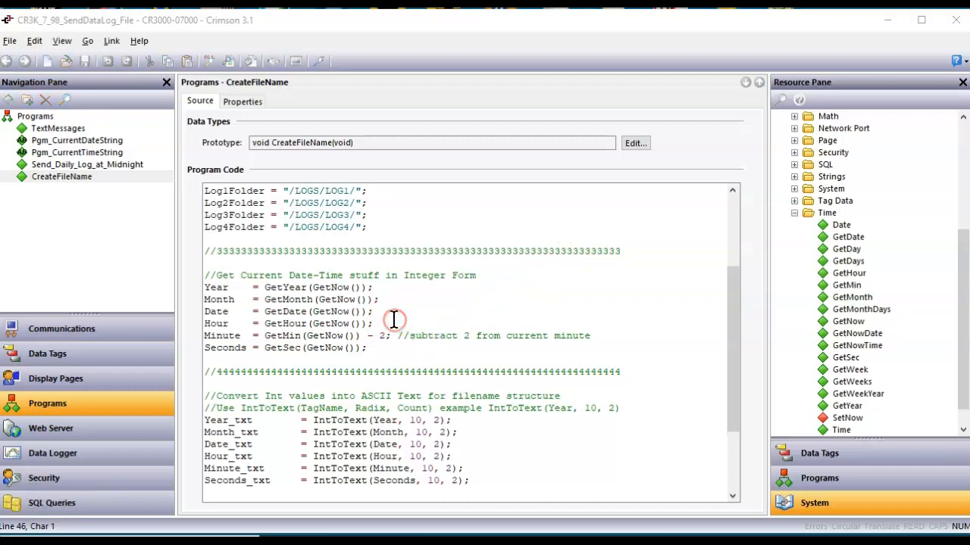
pyautogui.scroll(3, 346, 262)
pyautogui.scroll(-3, 345, 303)
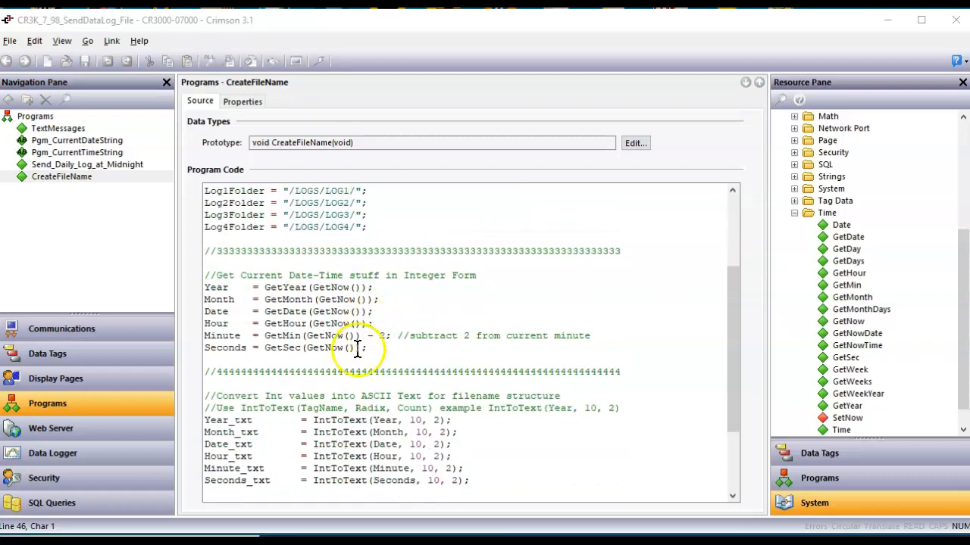
pyautogui.scroll(-2, 287, 334)
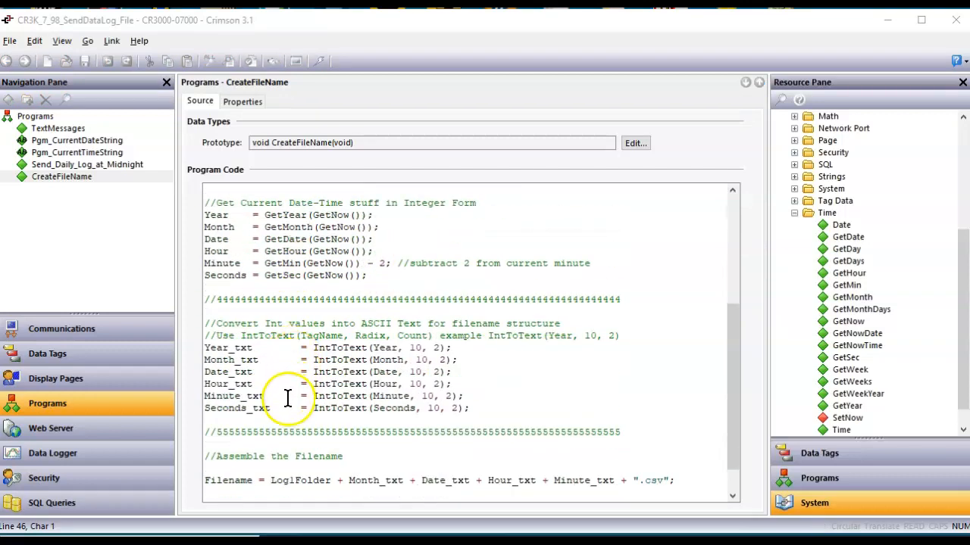
pyautogui.scroll(-1, 288, 399)
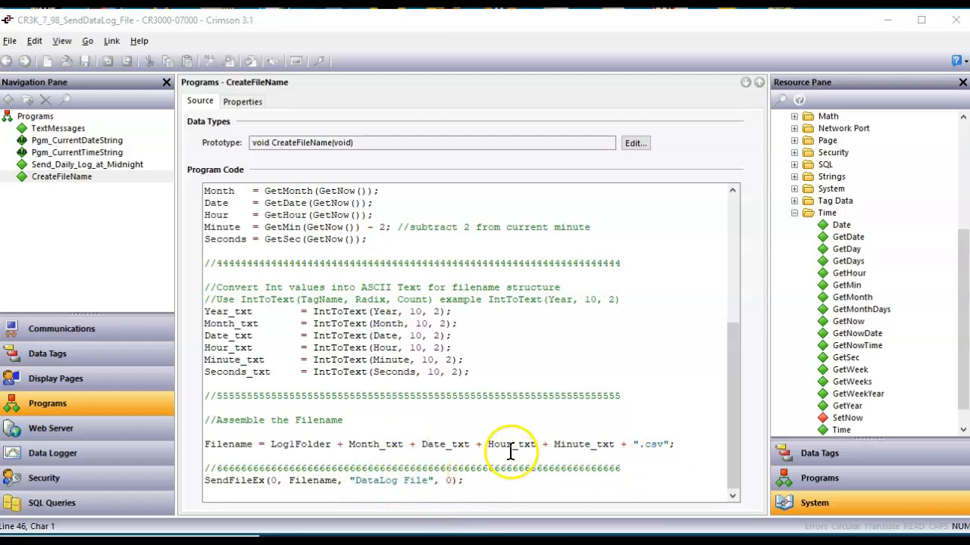
pyautogui.scroll(7, 526, 450)
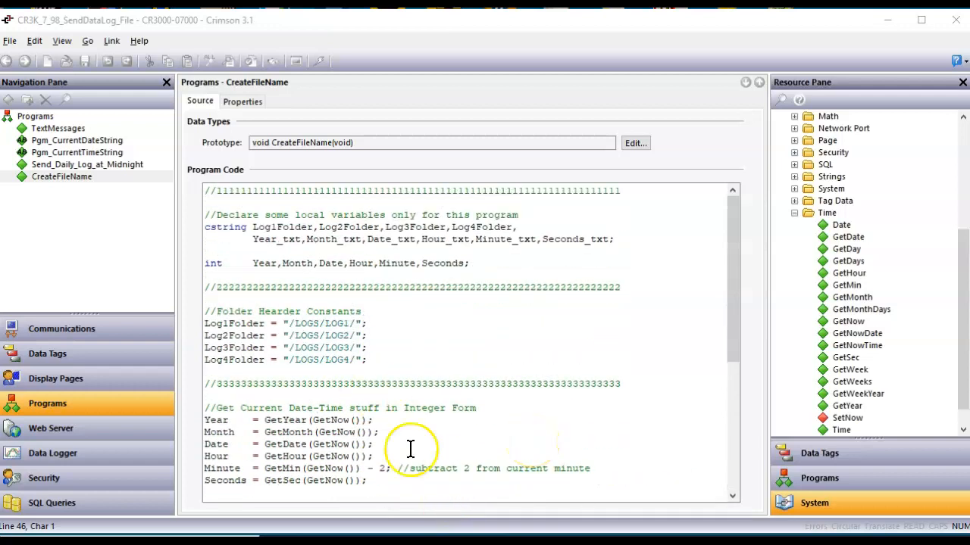
pyautogui.click(71, 386)
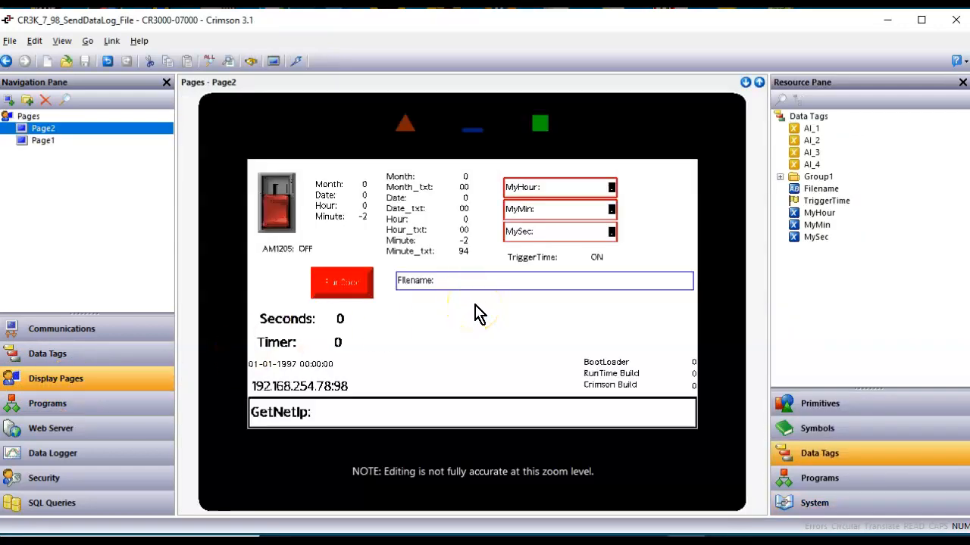
# Open the Mail Manager's contact list under Communications > Services.
pyautogui.click(118, 338)
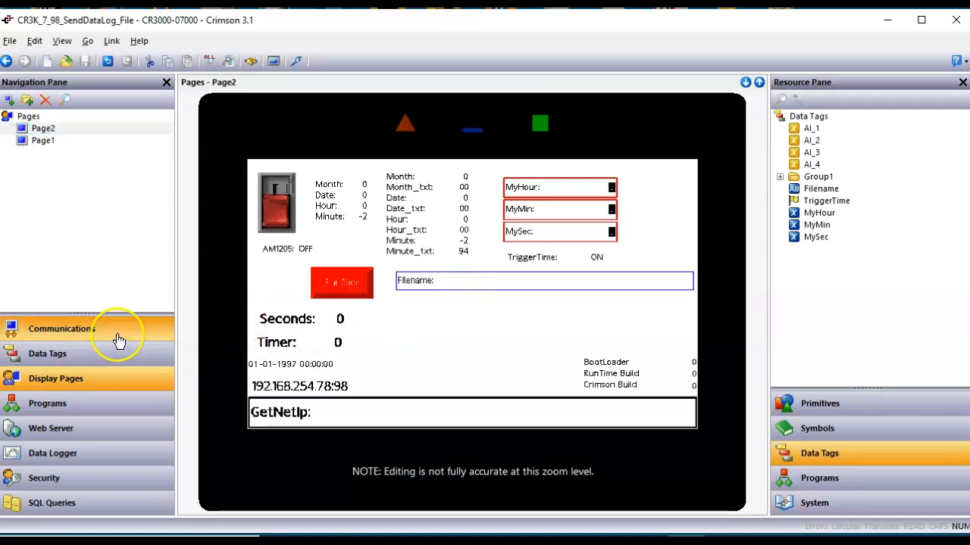
pyautogui.scroll(-2, 87, 245)
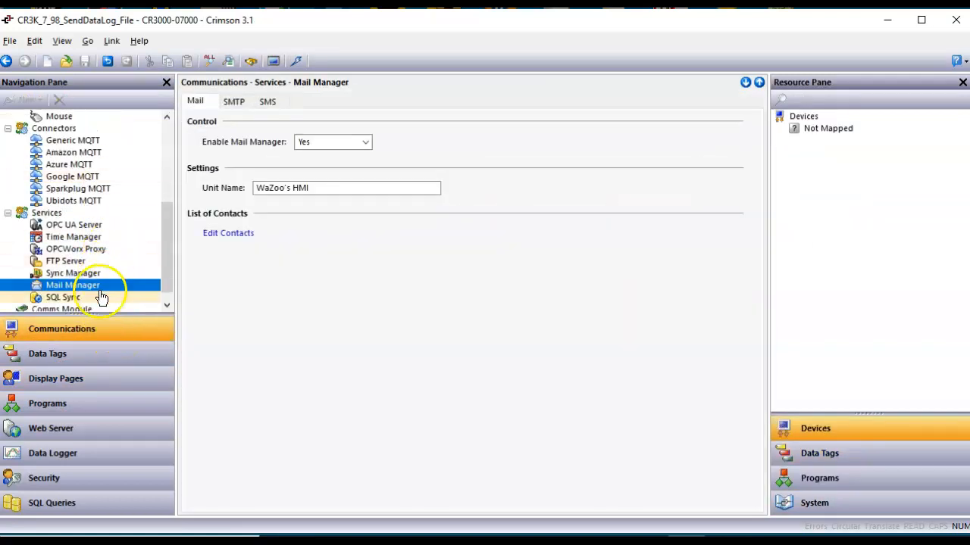
pyautogui.click(236, 236)
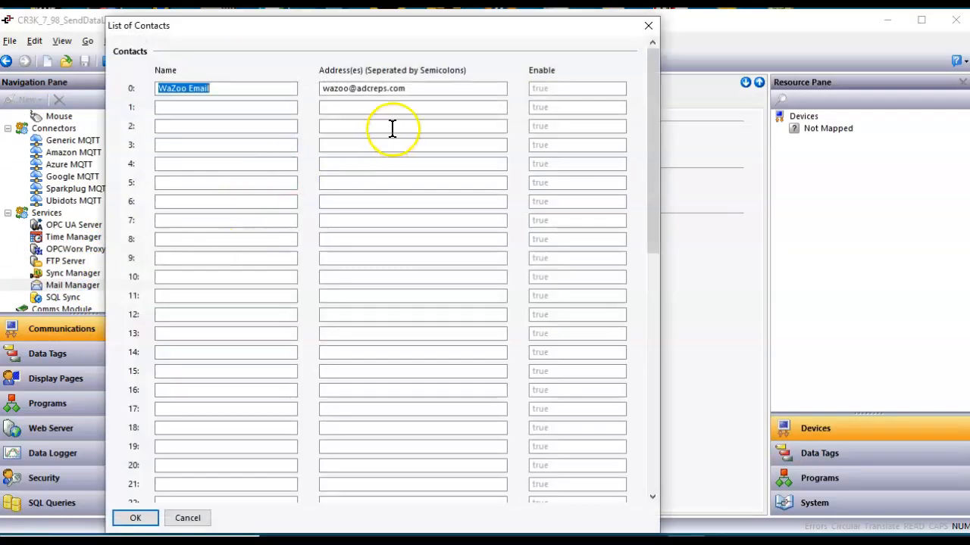
# Add contact 'Entered Name' with address =EnteredEmailAddress, auto-creating that string tag, and accept the list.
pyautogui.click(236, 104)
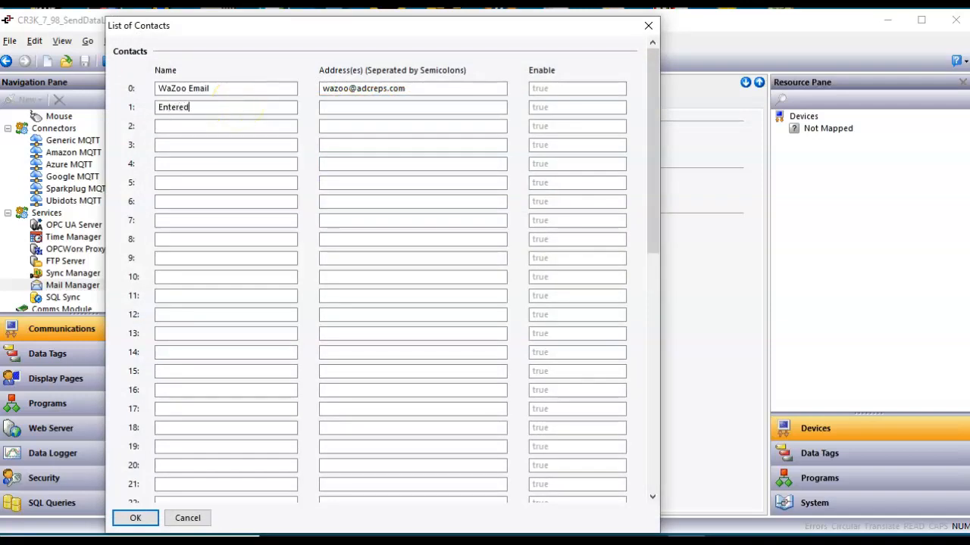
pyautogui.write('Entered Name')
pyautogui.hotkey('shift', 'Home')
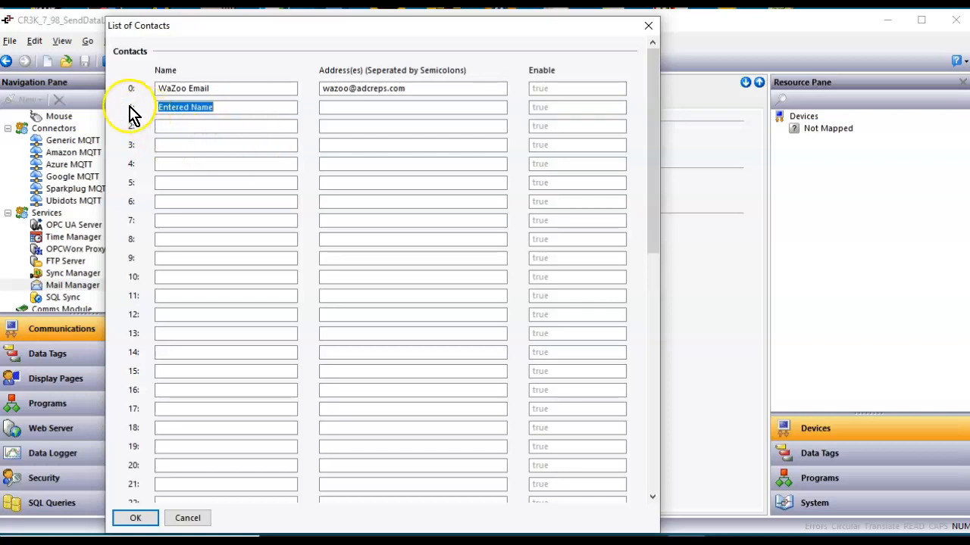
pyautogui.click(355, 110)
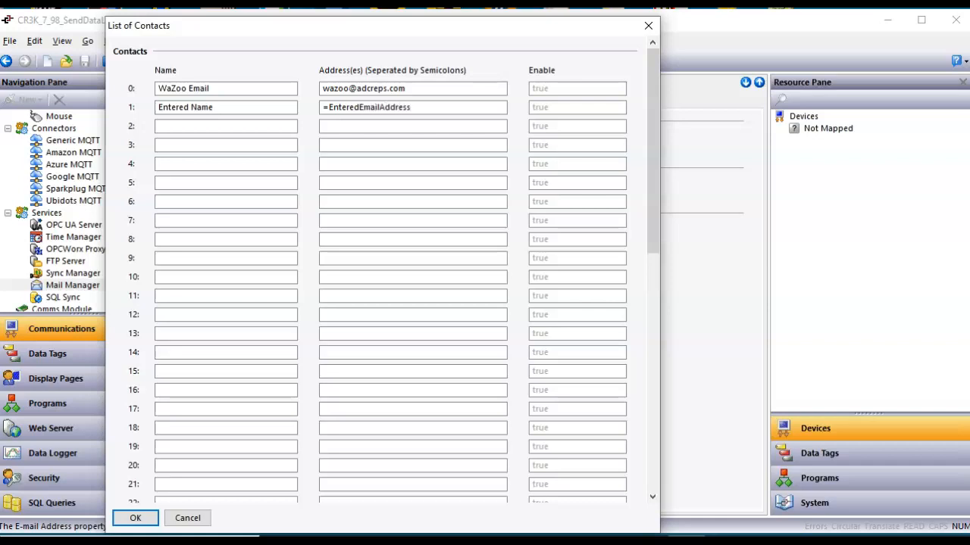
pyautogui.press('Return')
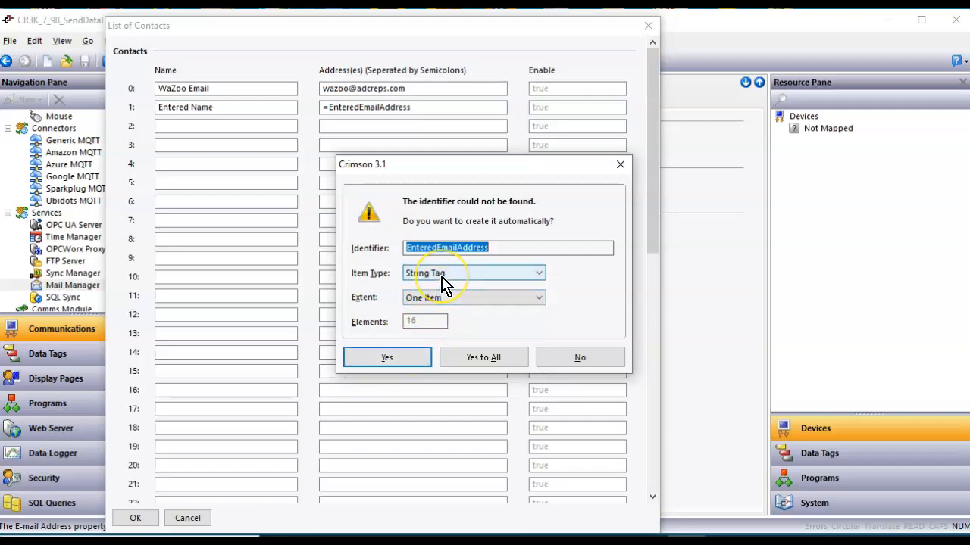
pyautogui.click(394, 360)
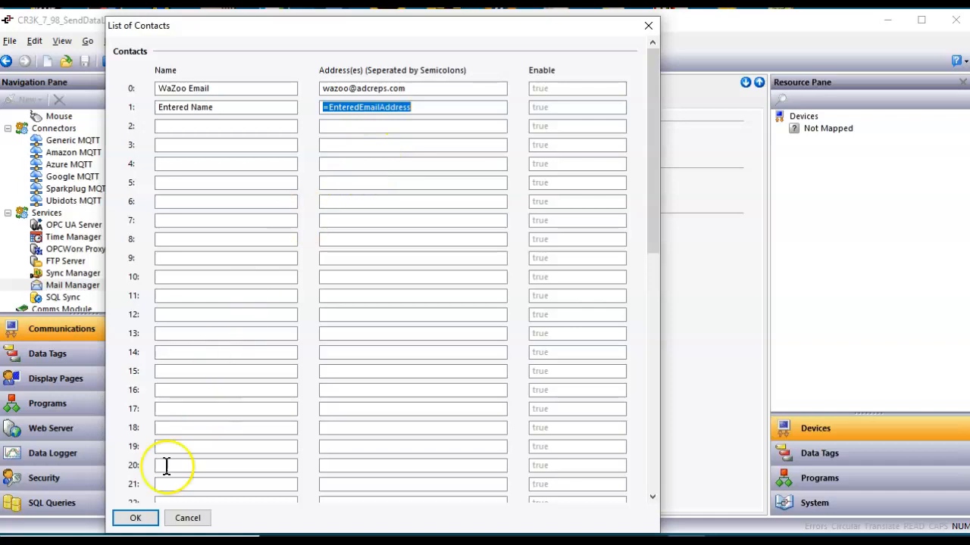
pyautogui.click(135, 518)
pyautogui.click(80, 367)
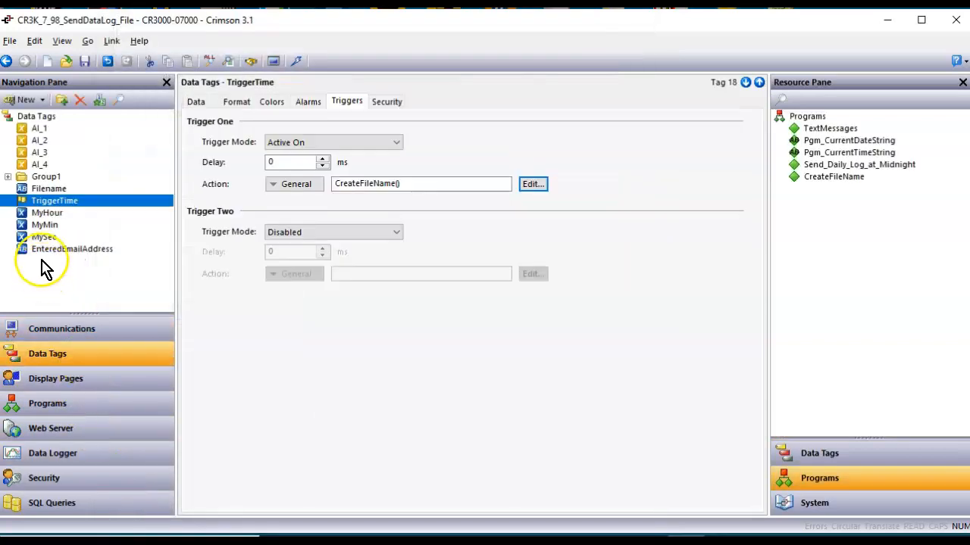
# Make the EnteredEmailAddress tag retentive with a length of 100 characters.
pyautogui.click(41, 253)
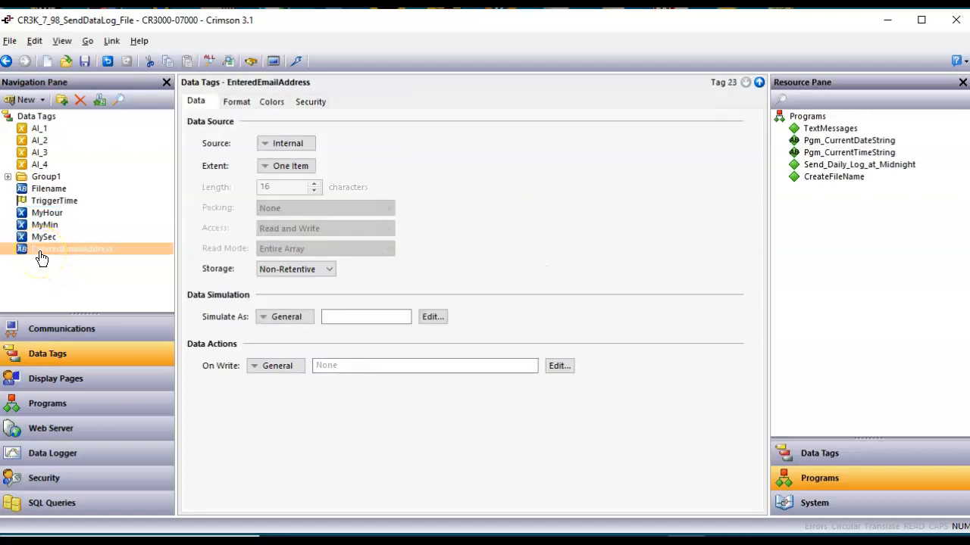
pyautogui.click(288, 269)
pyautogui.click(283, 293)
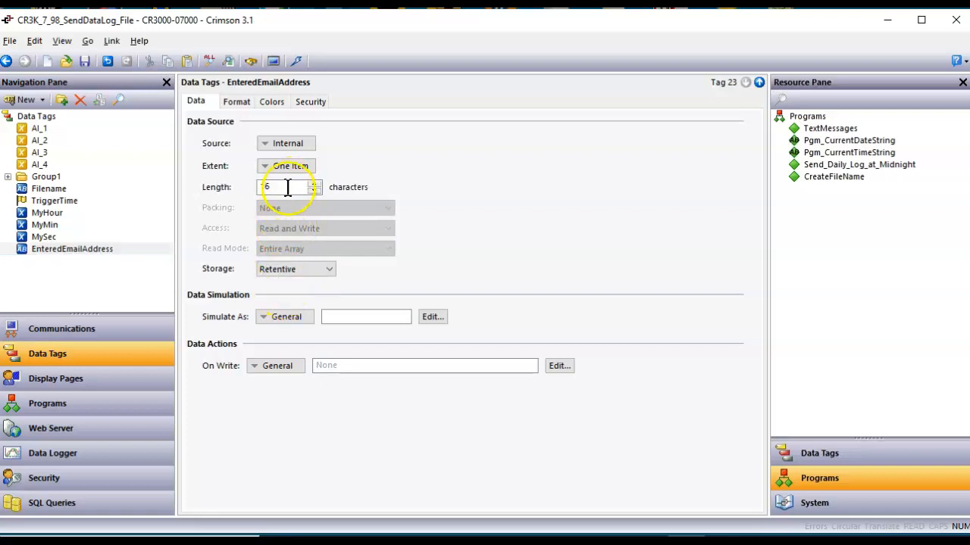
pyautogui.moveTo(285, 187); pyautogui.dragTo(194, 176)
pyautogui.write('100')
pyautogui.press('Return')
# Enter a quoted sample e-mail address as the tag's Simulate As value.
pyautogui.click(352, 318)
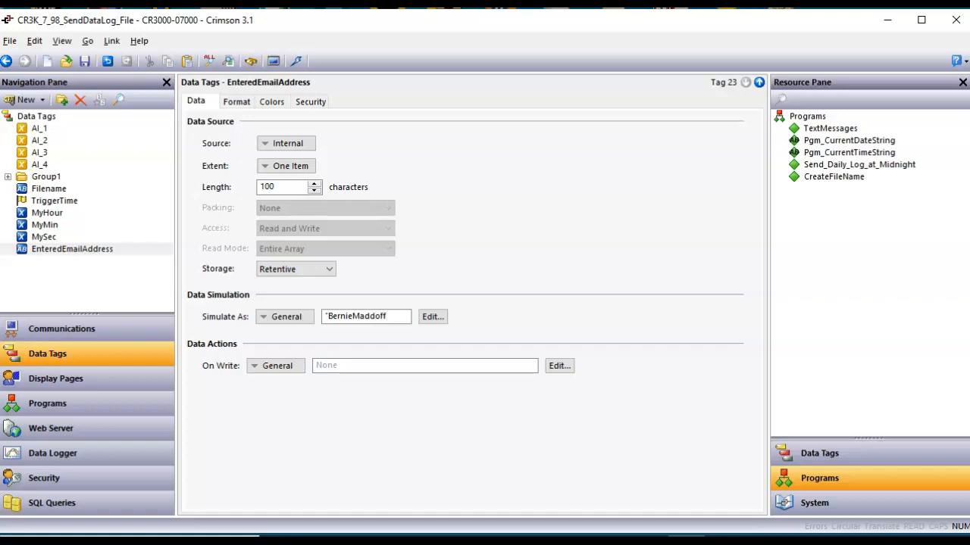
pyautogui.press('BackSpace')
pyautogui.press('BackSpace')
pyautogui.press('BackSpace')
pyautogui.press('BackSpace')
pyautogui.press('BackSpace')
pyautogui.press('BackSpace')
pyautogui.press('BackSpace')
pyautogui.press('BackSpace')
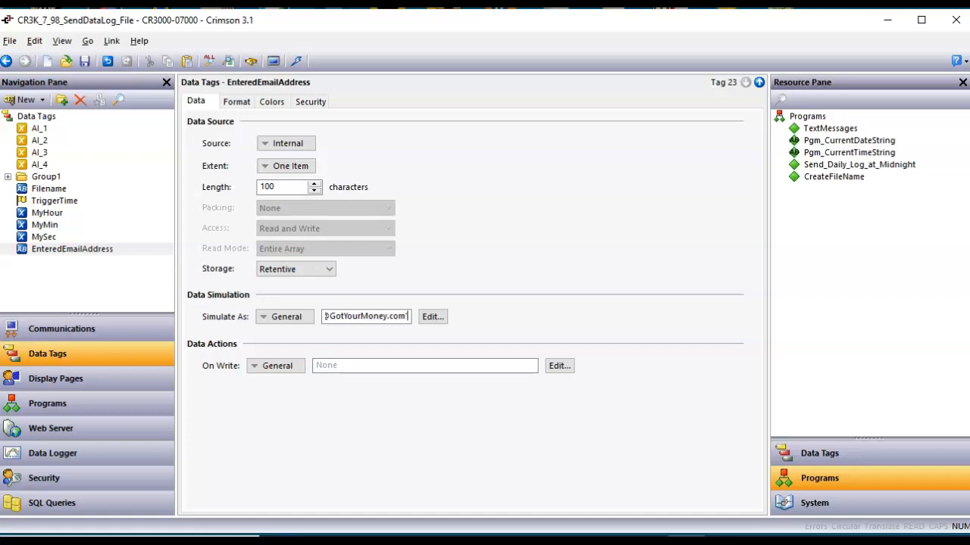
pyautogui.press('Return')
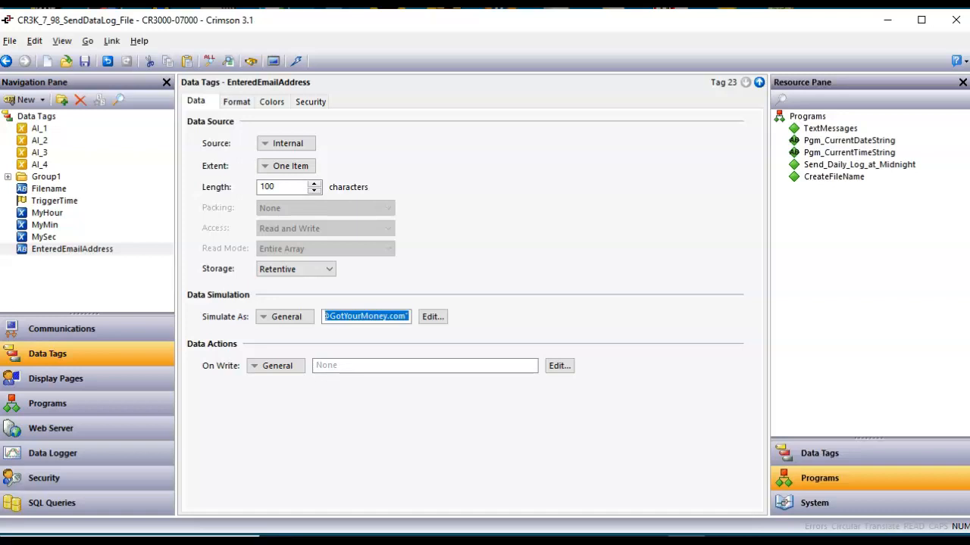
# Place an EnteredEmailAddress data box under Filename on Page2 and widen it to fit an address.
pyautogui.click(83, 380)
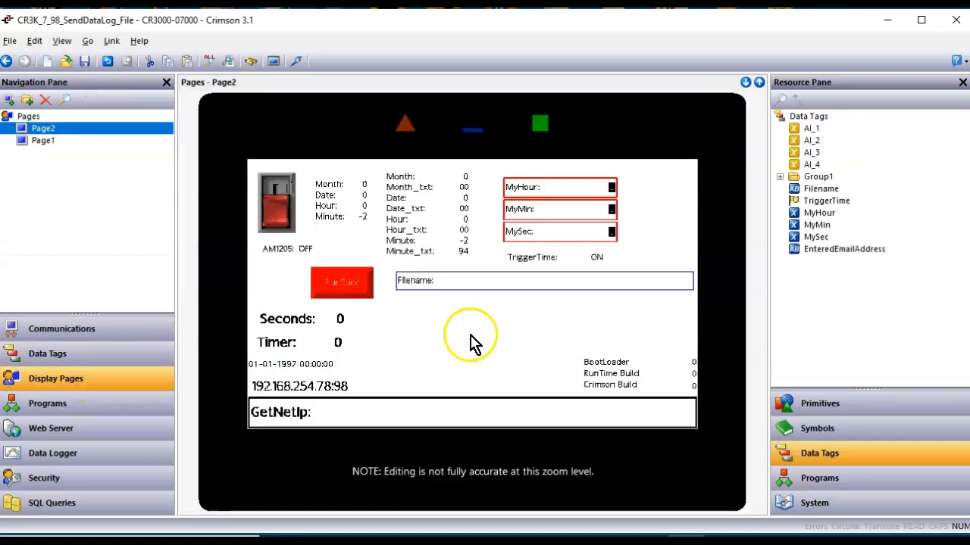
pyautogui.moveTo(822, 251); pyautogui.dragTo(523, 308)
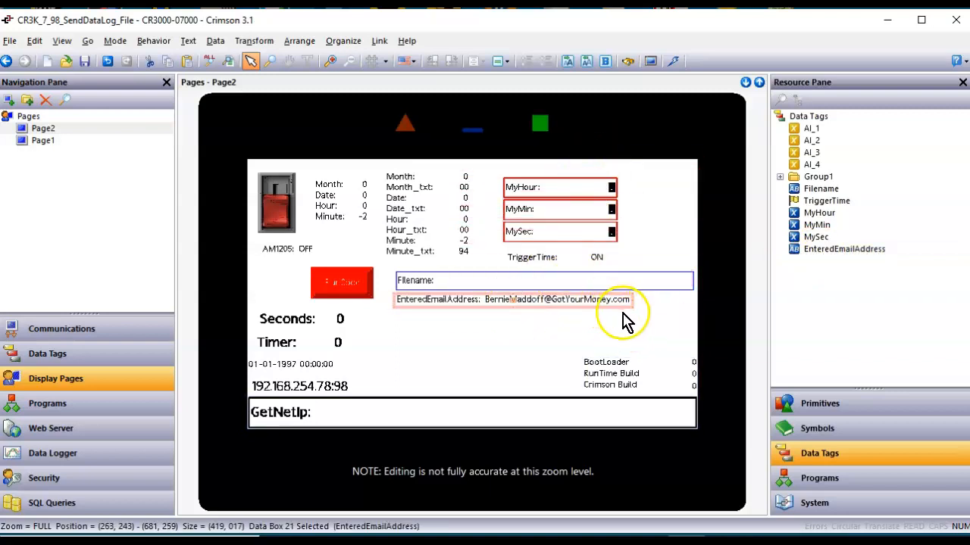
pyautogui.moveTo(632, 306); pyautogui.dragTo(684, 320)
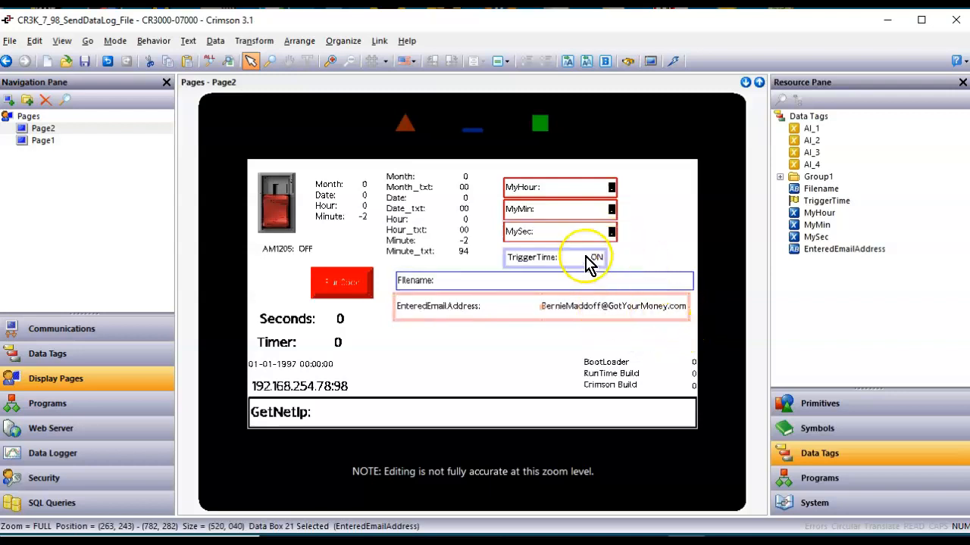
# Copy all formatting from the MyHour entry onto the new box, then return to the CreateFileName code.
pyautogui.rightClick(590, 319)
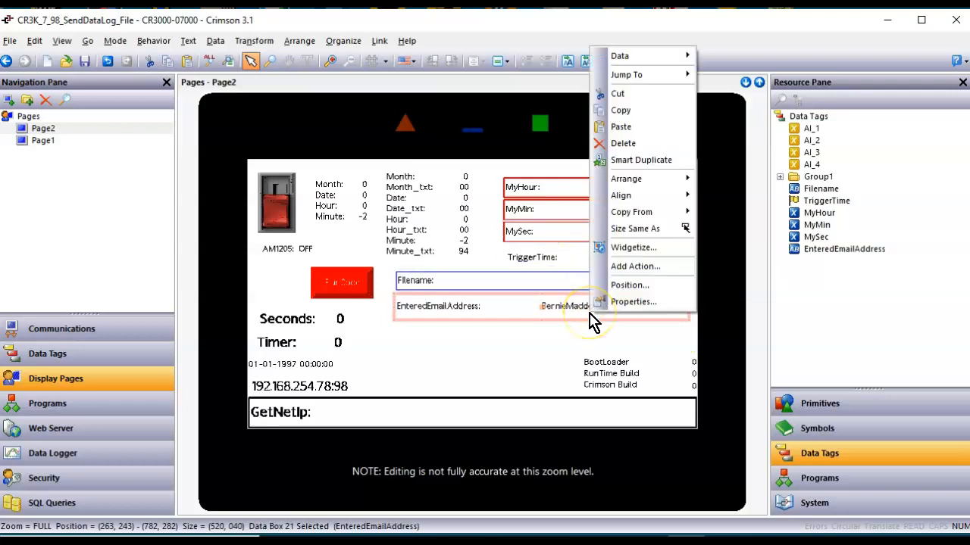
pyautogui.moveTo(656, 223)
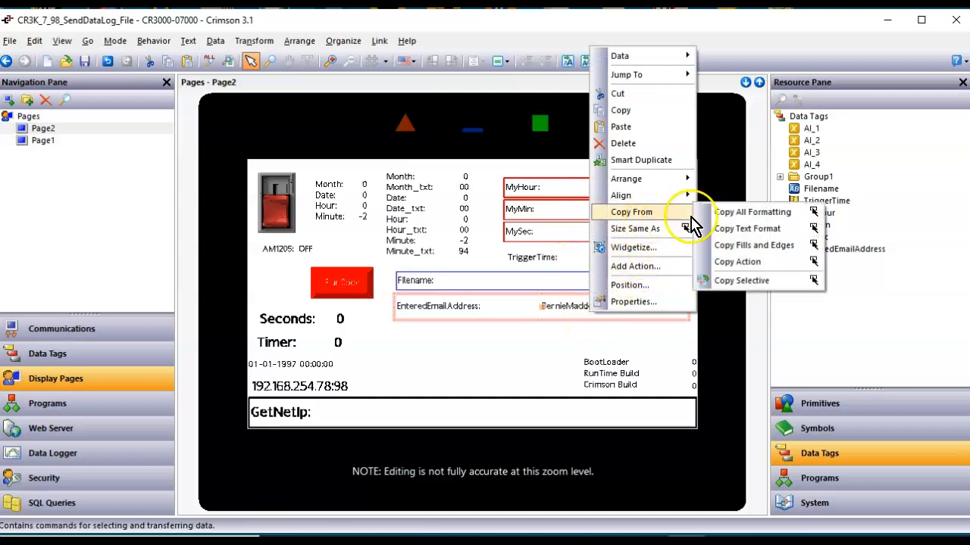
pyautogui.click(726, 214)
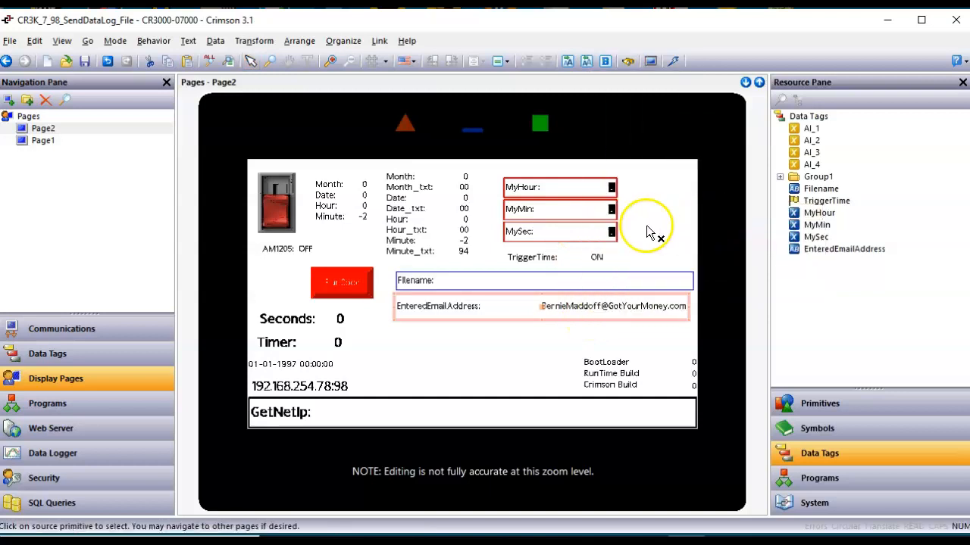
pyautogui.click(586, 193)
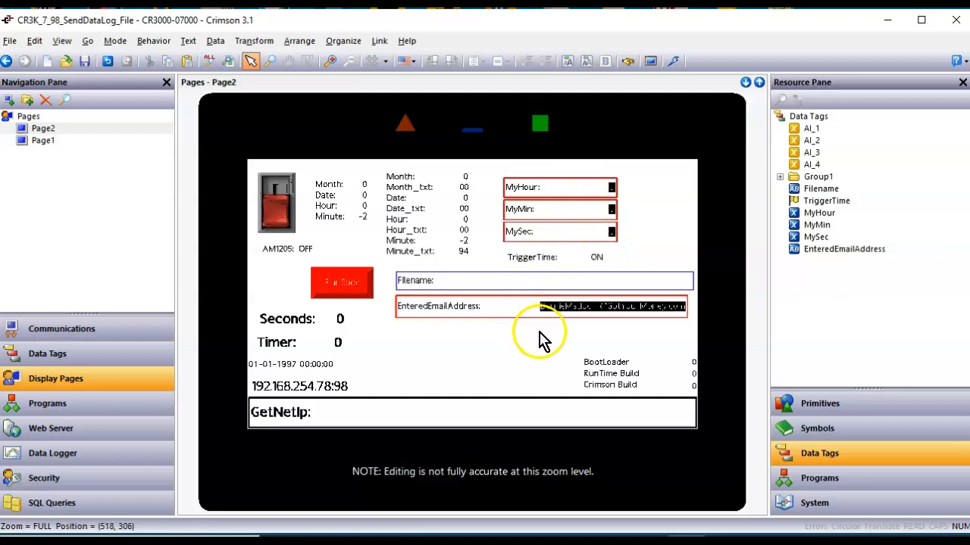
pyautogui.scroll(1, 539, 332)
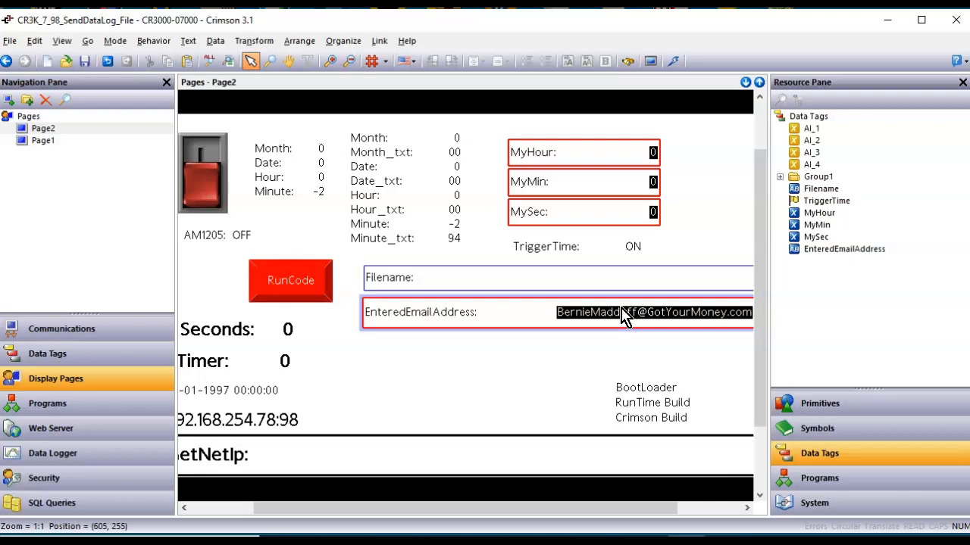
pyautogui.click(132, 404)
pyautogui.scroll(-7, 440, 364)
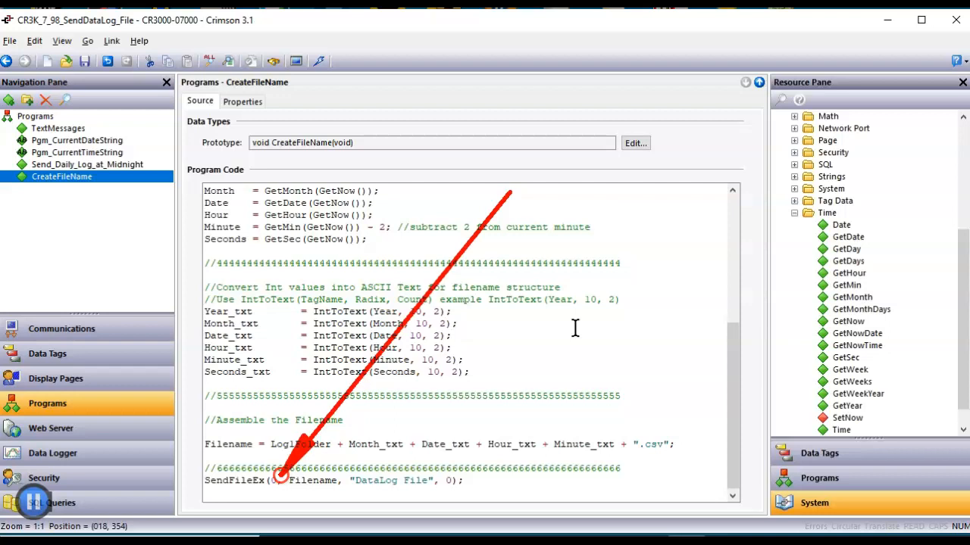
# Change SendFileEx's first argument from 0 to 1 in the CreateFileName code.
pyautogui.press('Escape')
pyautogui.click(277, 476)
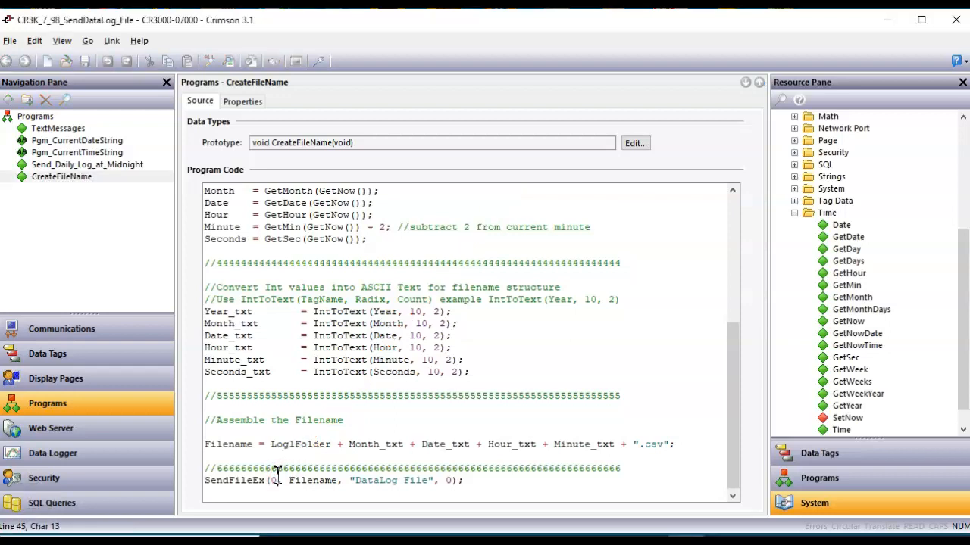
pyautogui.press('BackSpace')
pyautogui.write('1')
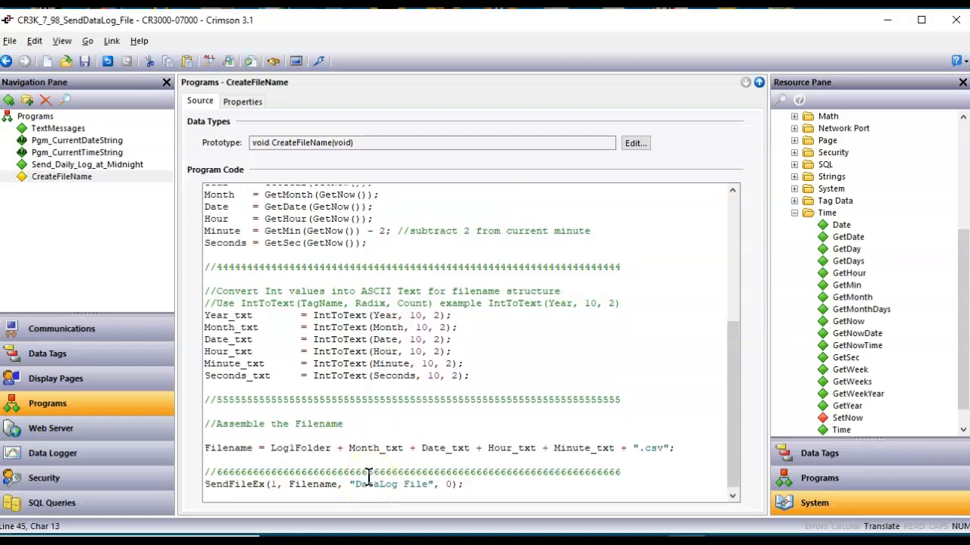
pyautogui.click(639, 447)
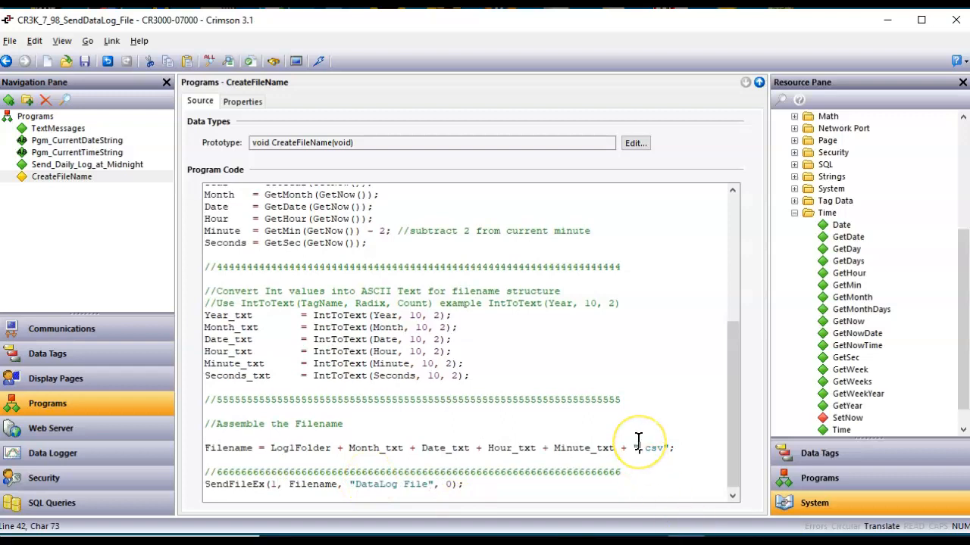
# Translate the program and download the updated project to the HMI panel.
pyautogui.click(252, 61)
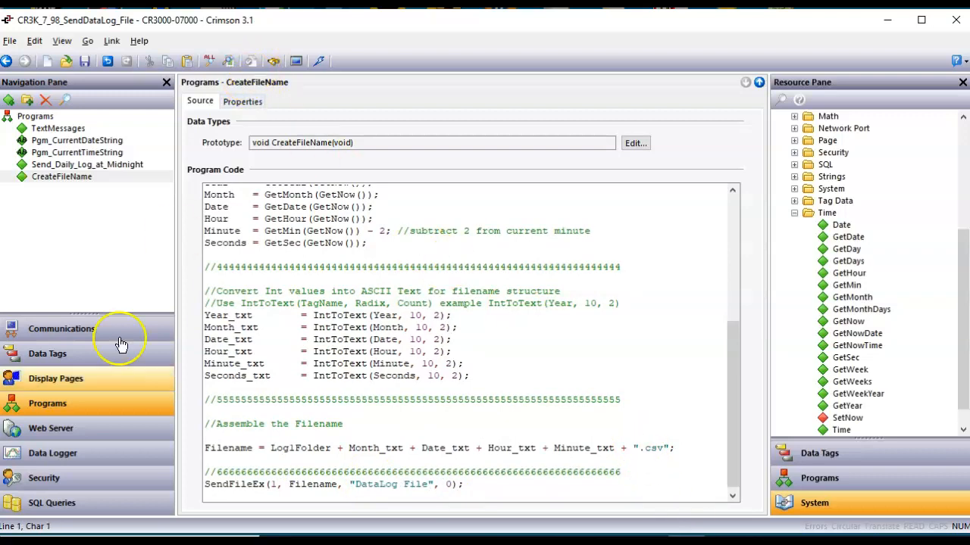
pyautogui.click(69, 385)
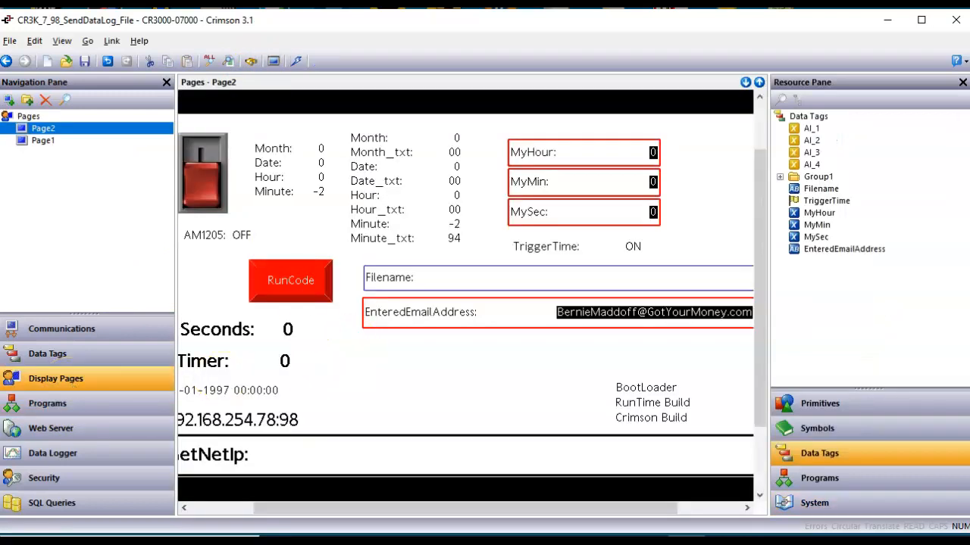
pyautogui.click(296, 62)
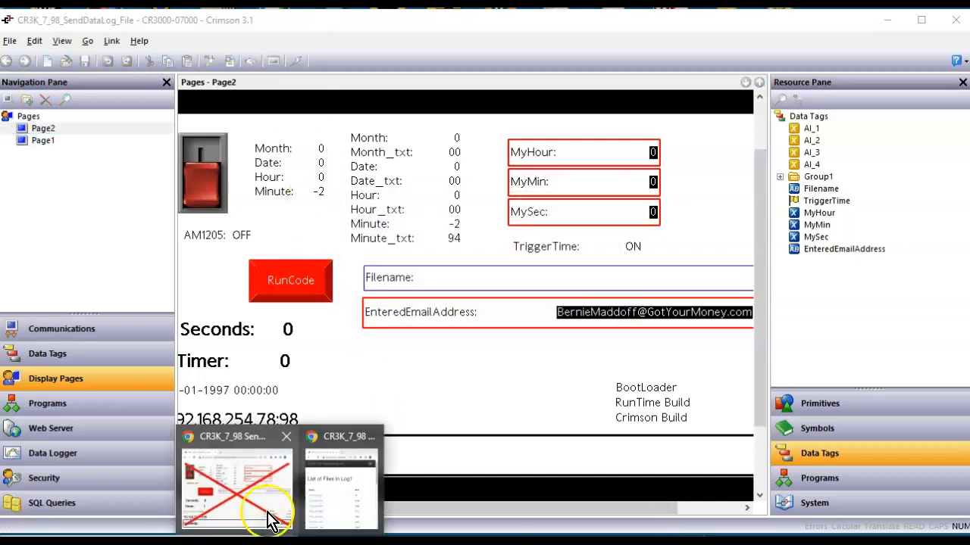
# Bring the HMI web page forward and enter the recipient's e-mail address in EnteredEmailAddress.
pyautogui.click(266, 509)
pyautogui.moveTo(386, 504)
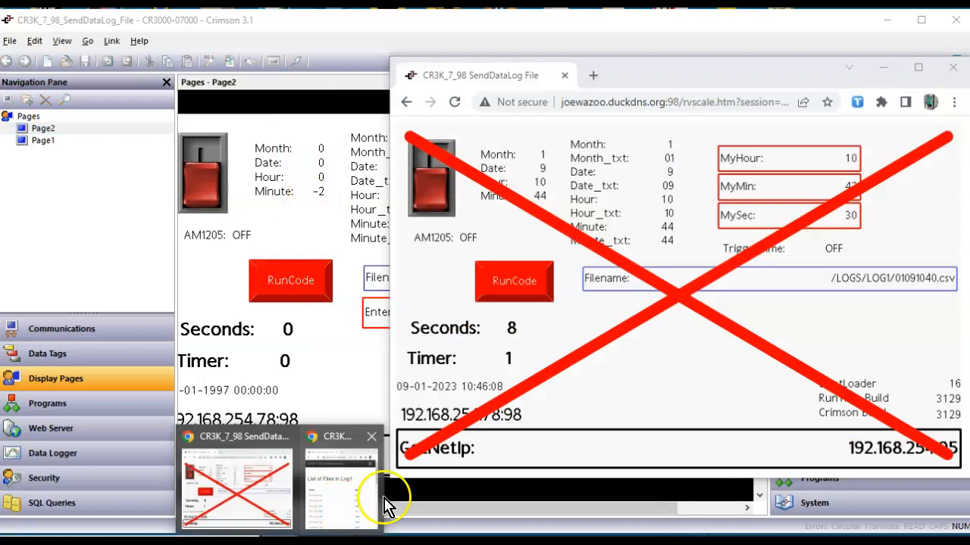
pyautogui.click(346, 506)
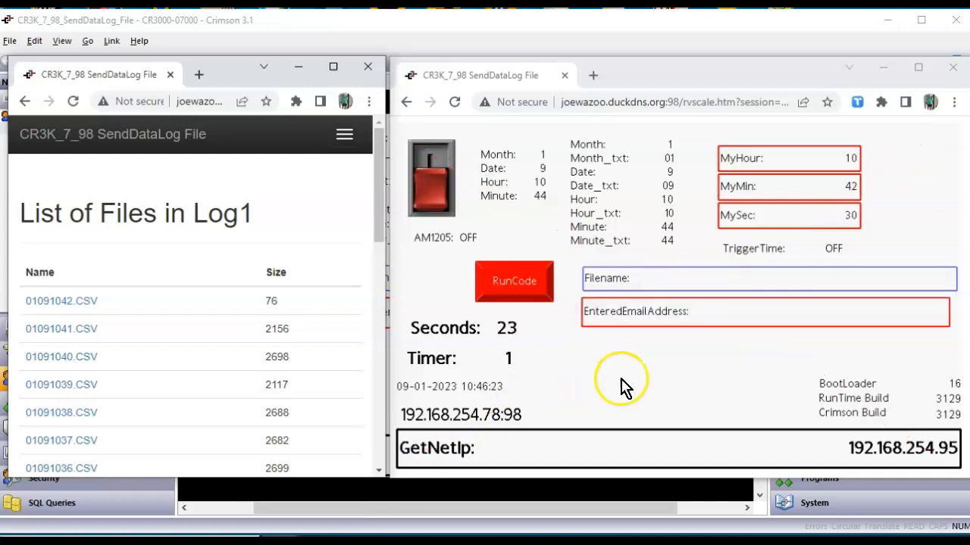
pyautogui.click(760, 324)
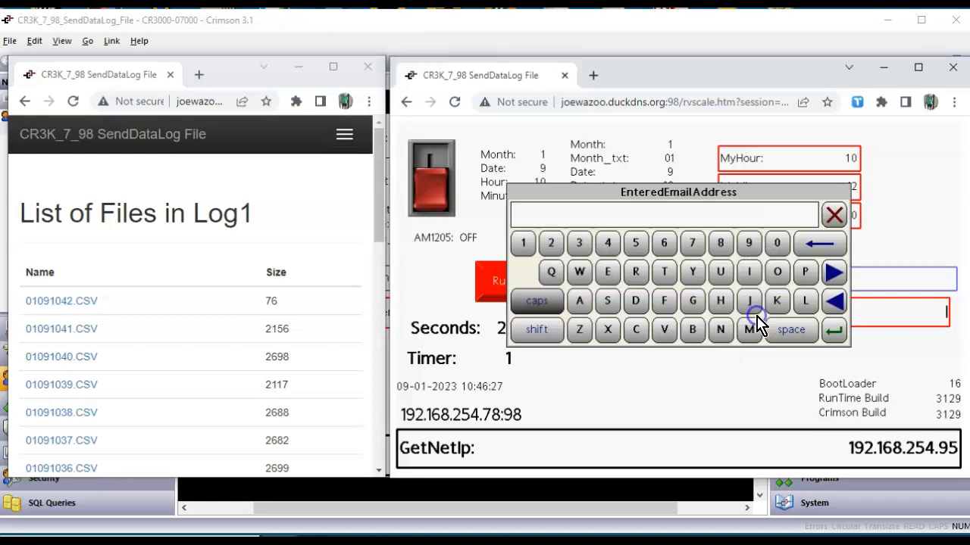
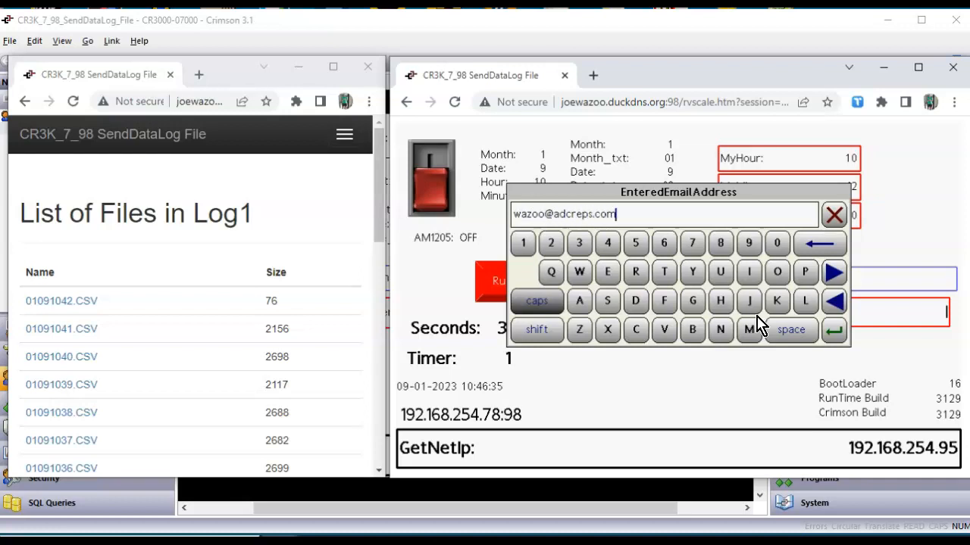
pyautogui.press('Return')
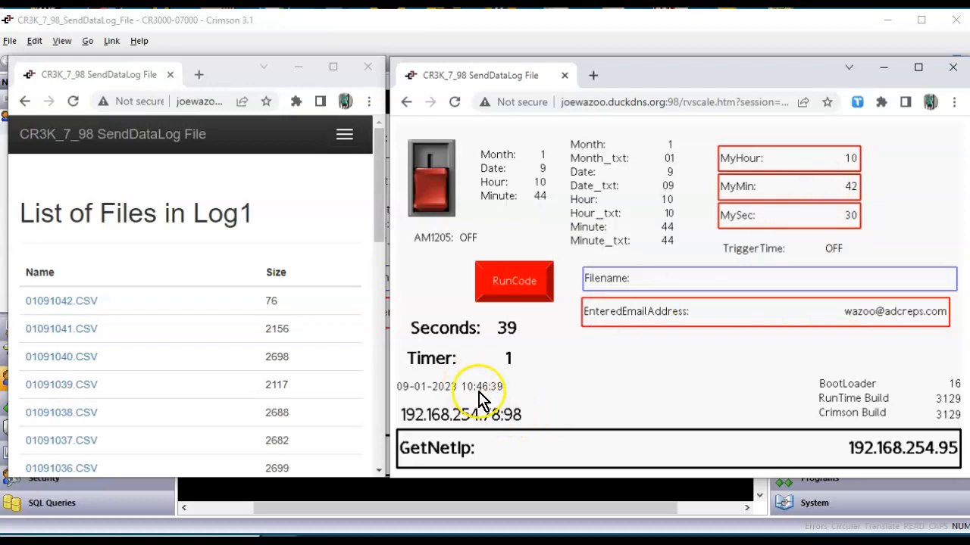
# Set MyMin to 47 and MySec to 0 on the HMI web page.
pyautogui.click(848, 189)
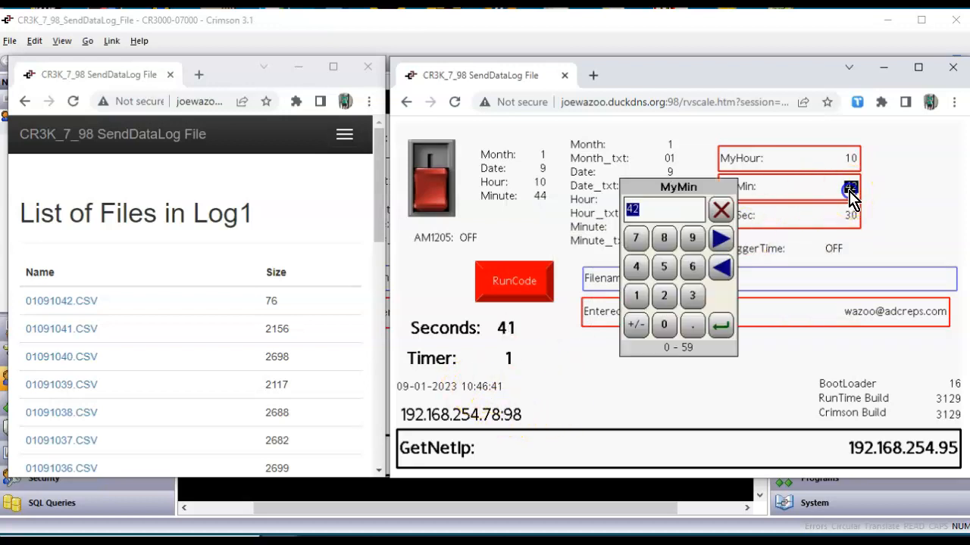
pyautogui.write('47')
pyautogui.press('Return')
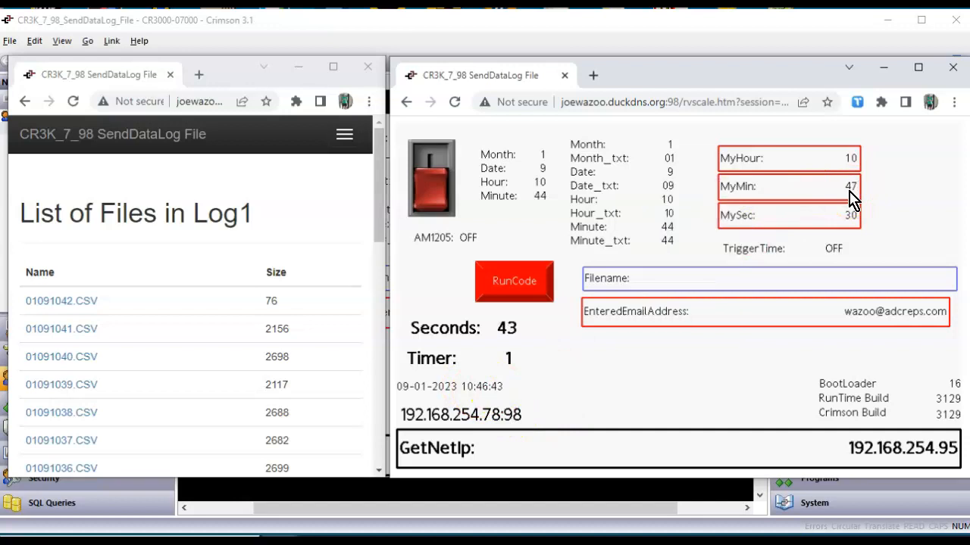
pyautogui.click(850, 215)
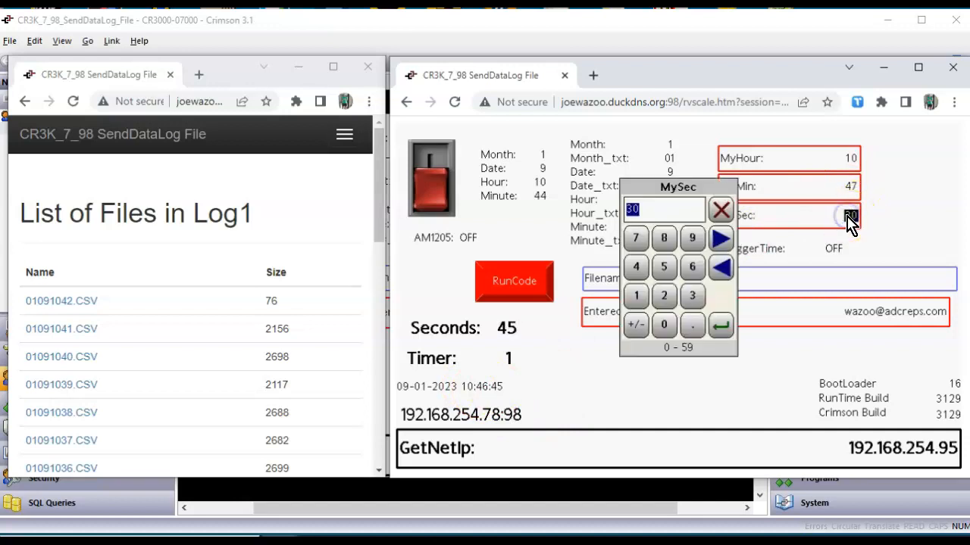
pyautogui.write('0')
pyautogui.press('Return')
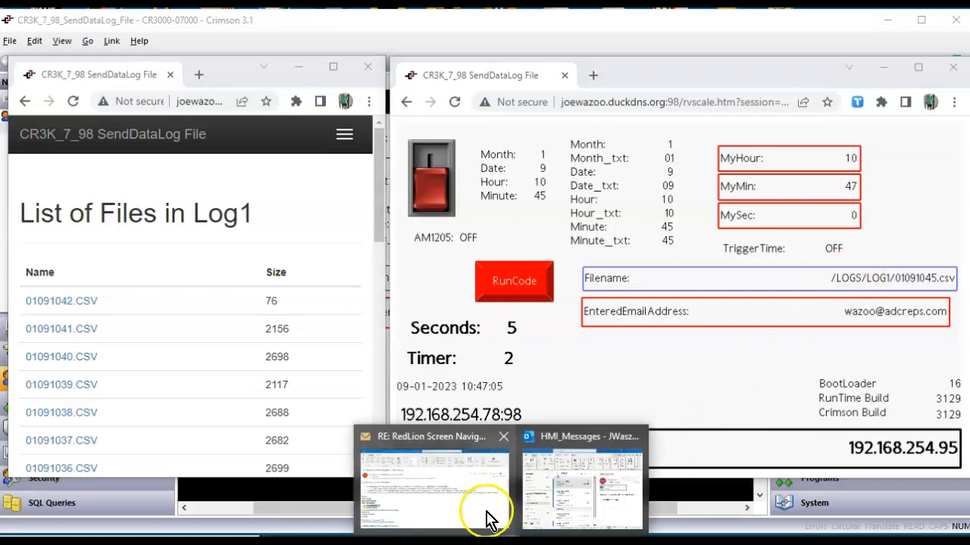
# Read the 10:47 AM DataLog File email with 01091045.csv in Outlook, then return to the HMI page.
pyautogui.click(574, 509)
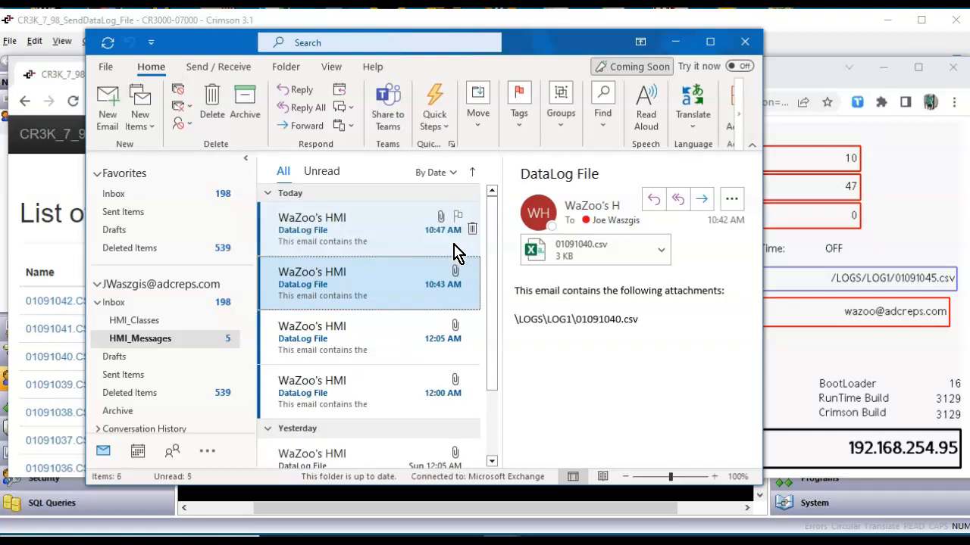
pyautogui.click(447, 237)
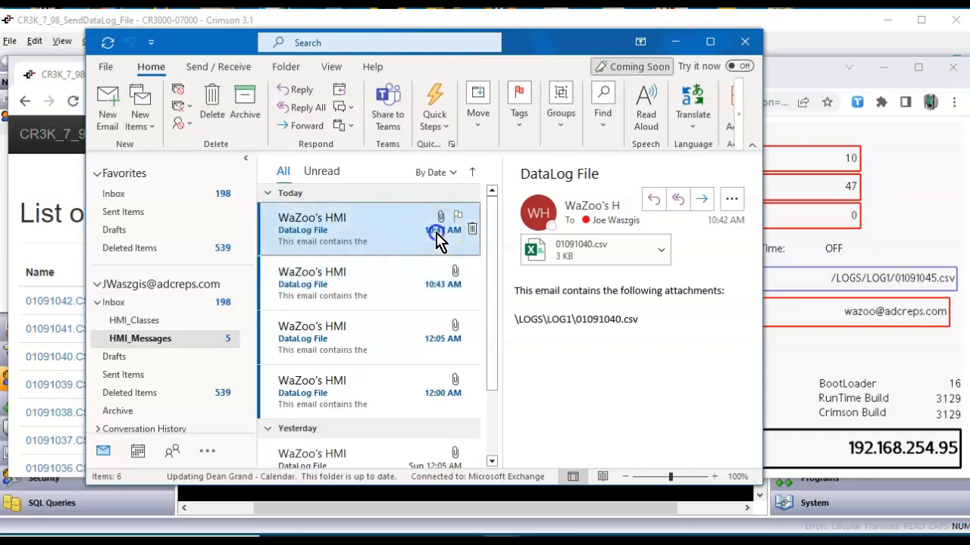
pyautogui.click(804, 367)
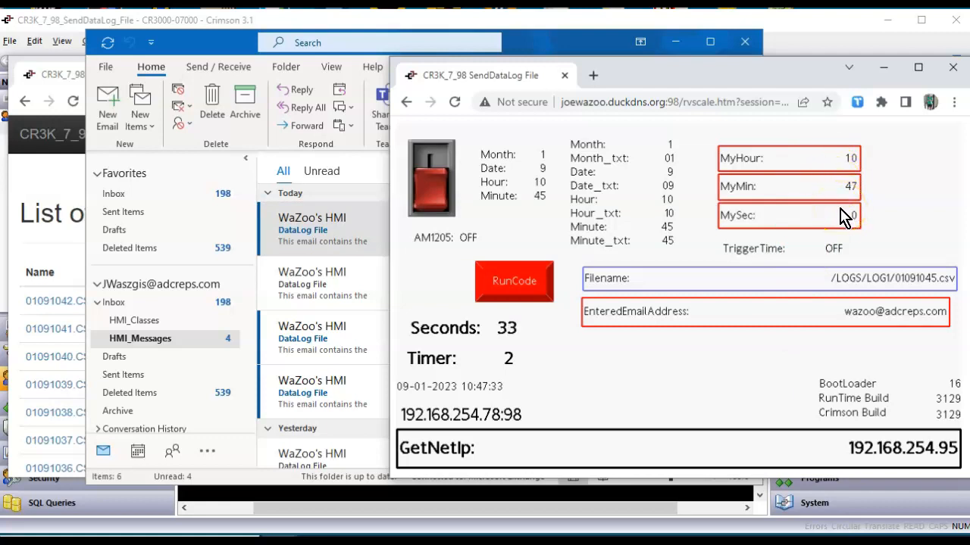
# Reset MyHour and MyMin to 0 on the HMI web page, leaving MySec at 0.
pyautogui.click(838, 159)
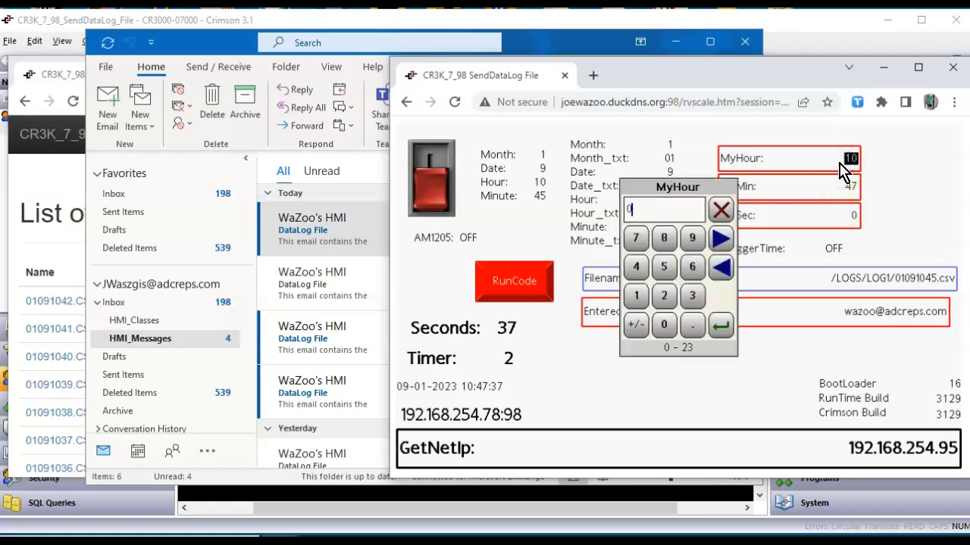
pyautogui.press('Return')
pyautogui.click(853, 190)
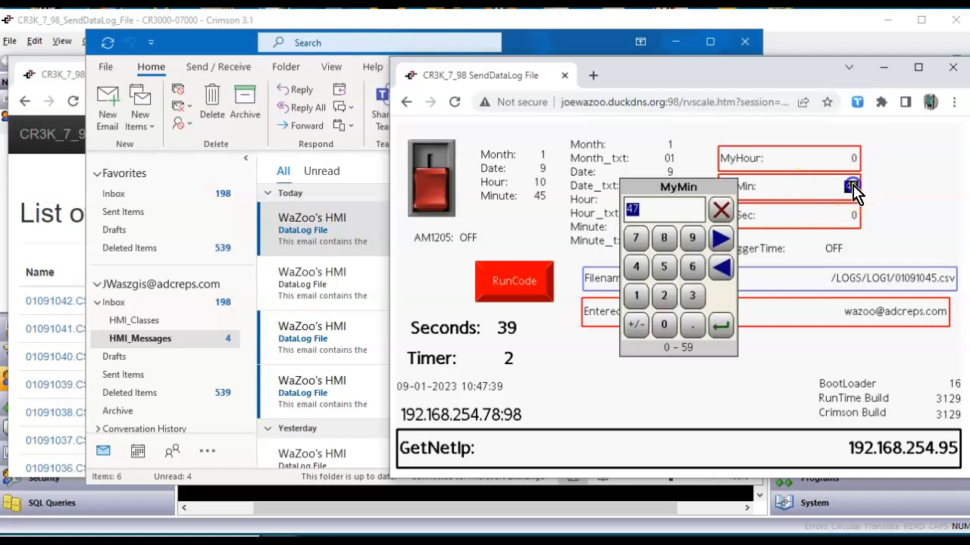
pyautogui.write('0')
pyautogui.press('Return')
pyautogui.click(847, 216)
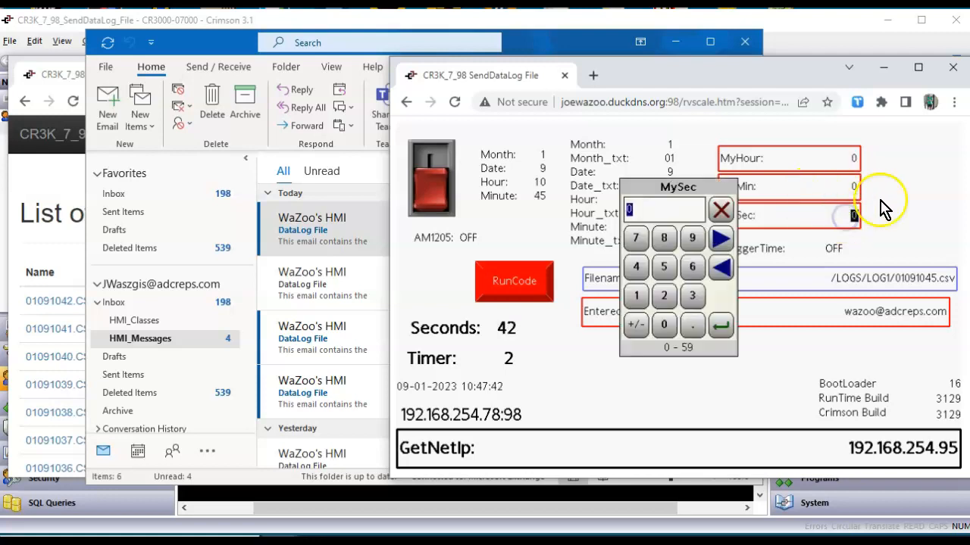
pyautogui.click(720, 212)
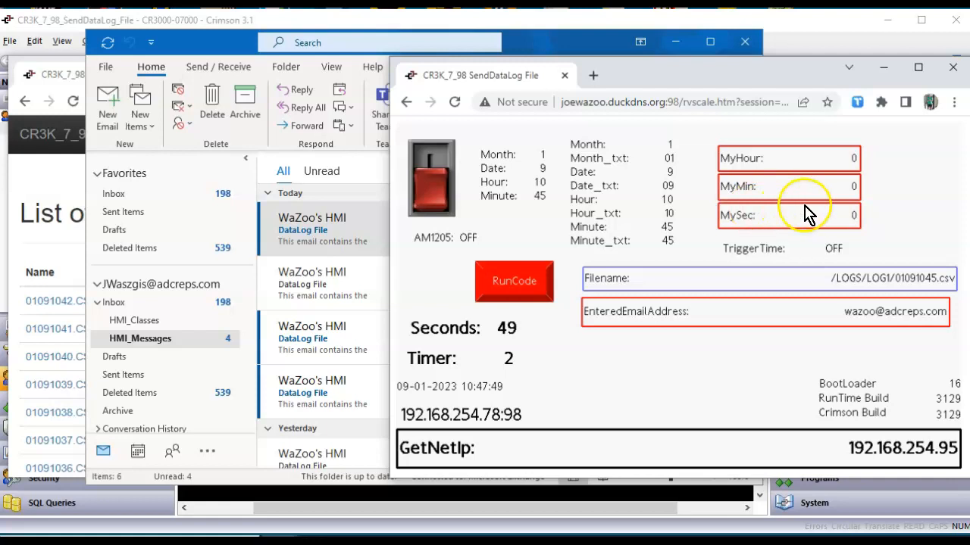
# In Crimson, inspect the Triggers settings of the AM1205 tag in Group1.
pyautogui.click(712, 509)
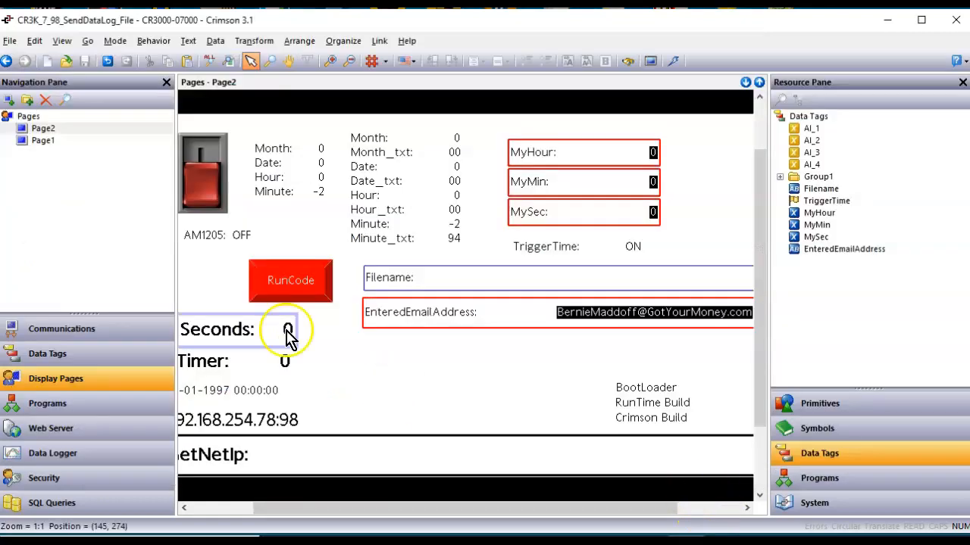
pyautogui.click(104, 353)
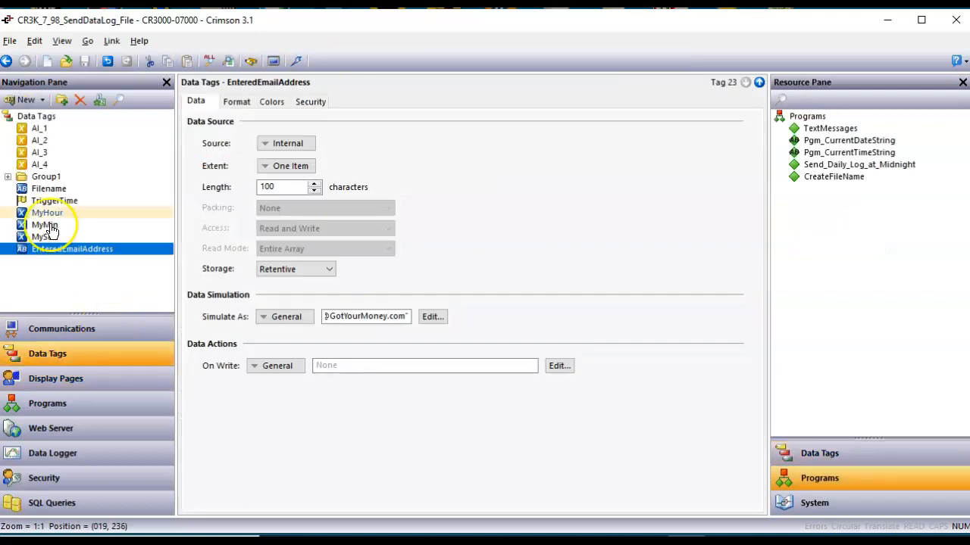
pyautogui.click(8, 179)
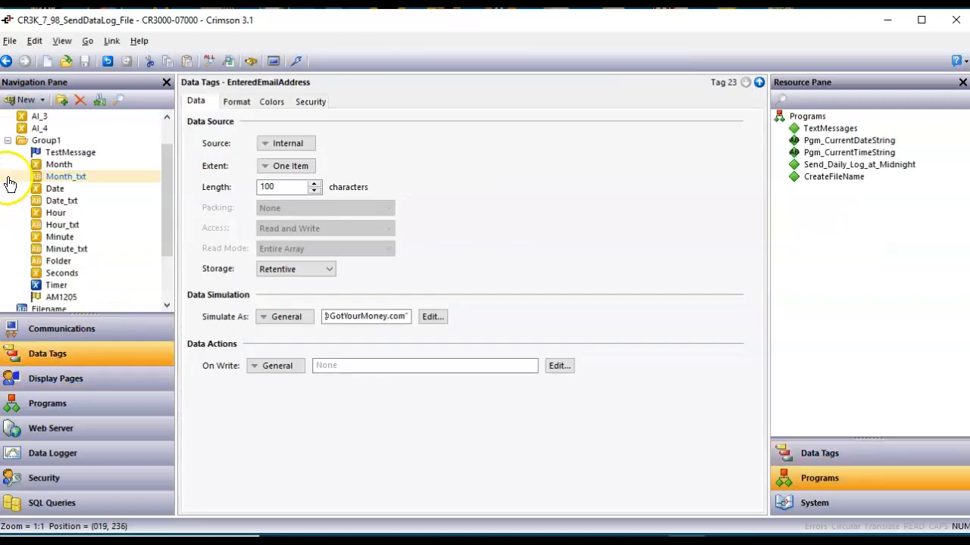
pyautogui.click(80, 300)
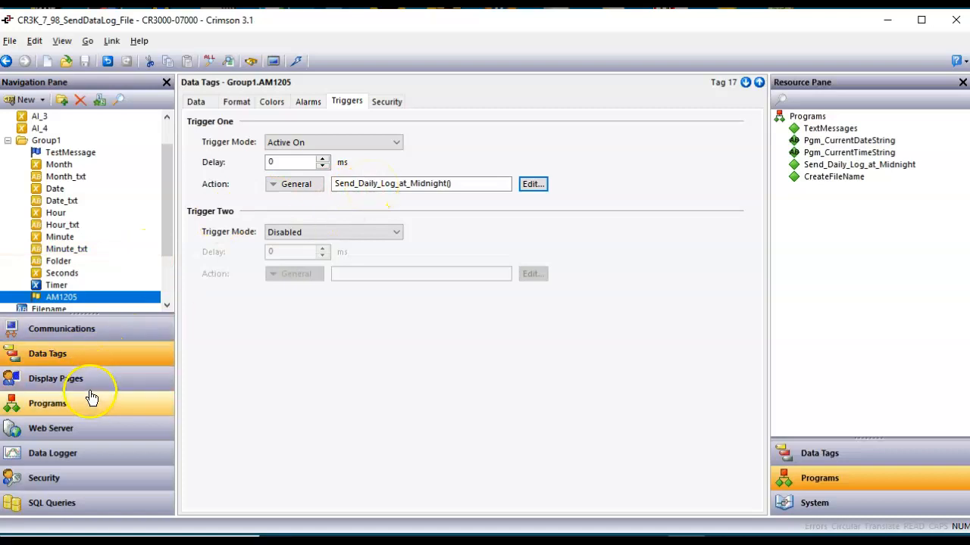
pyautogui.click(10, 142)
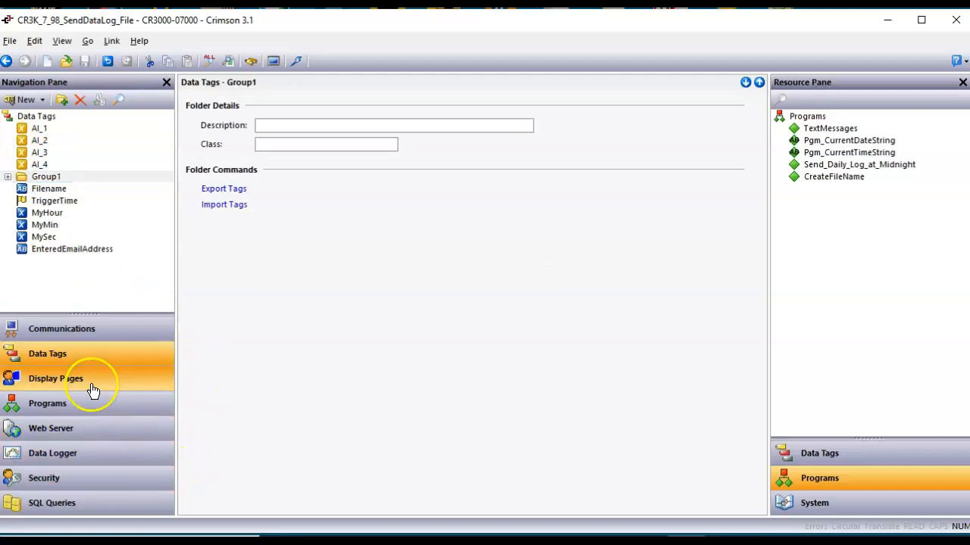
# Go back to the Page2 display page, then move on to the Programs section.
pyautogui.click(91, 387)
pyautogui.click(477, 371)
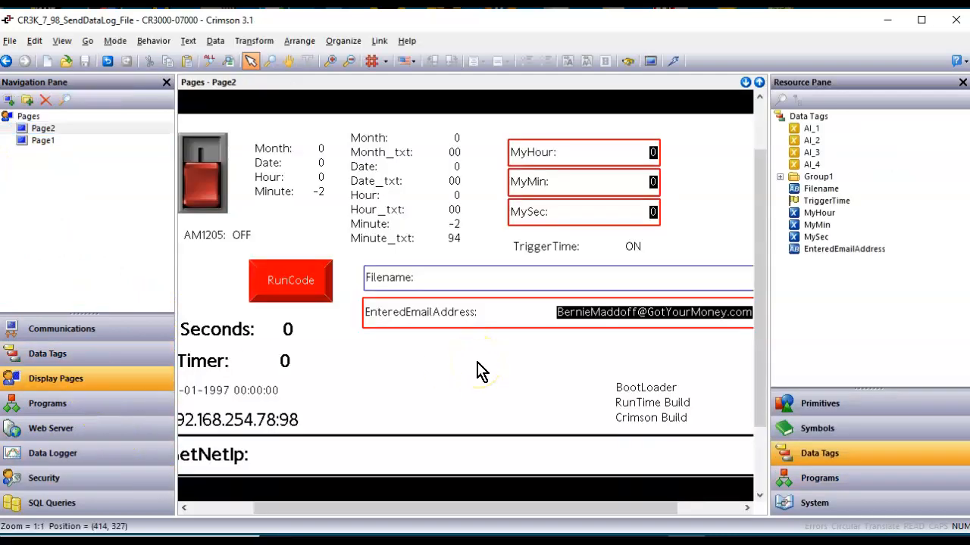
pyautogui.scroll(-1, 477, 371)
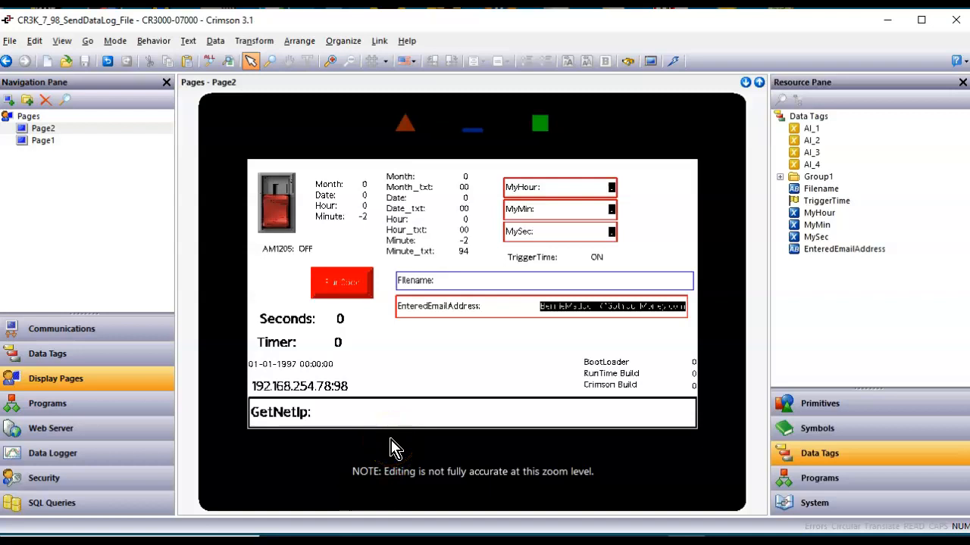
pyautogui.click(91, 403)
# Review the CreateFileName code through its SendFileEx(1, Filename, "DataLog File", 0) call.
pyautogui.click(325, 297)
pyautogui.scroll(7, 379, 363)
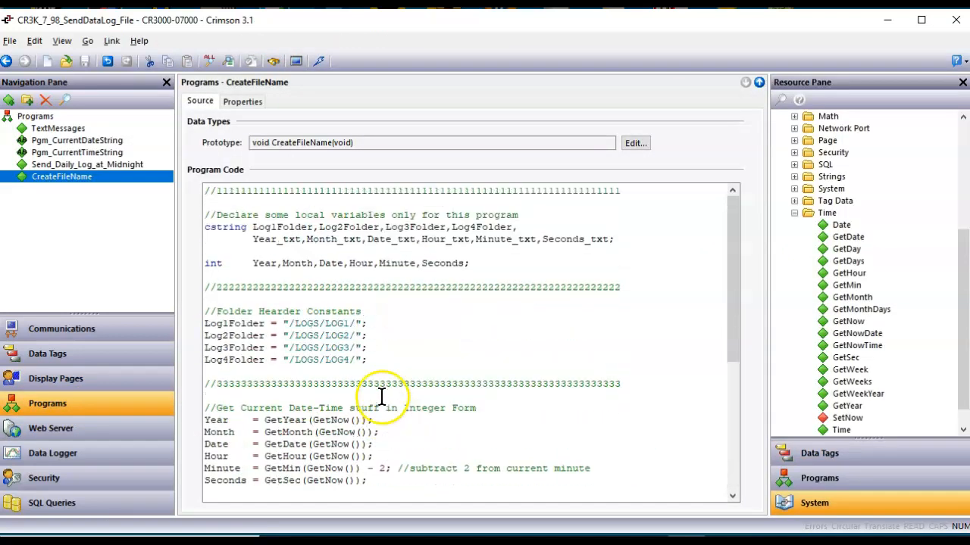
pyautogui.scroll(-7, 399, 347)
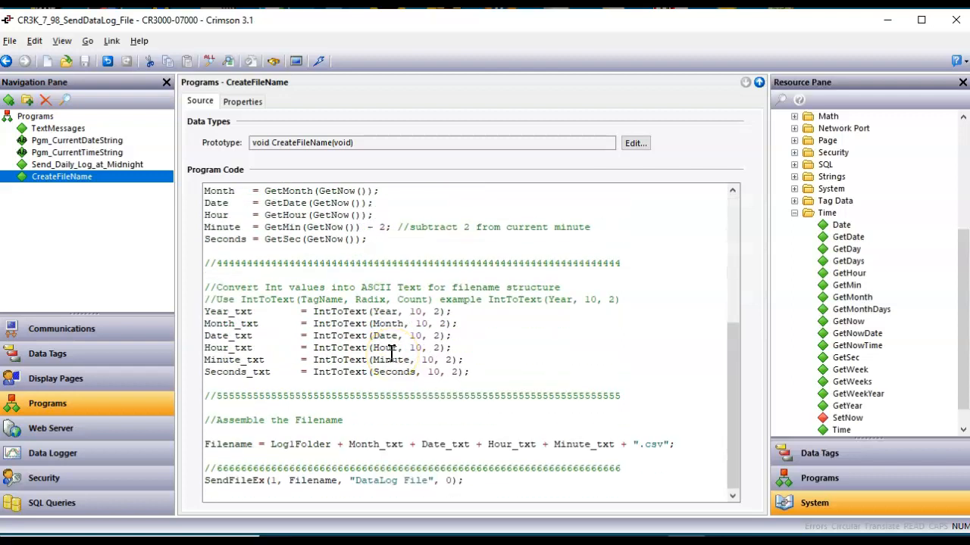
pyautogui.scroll(6, 392, 353)
pyautogui.scroll(-3, 404, 290)
pyautogui.scroll(4, 405, 294)
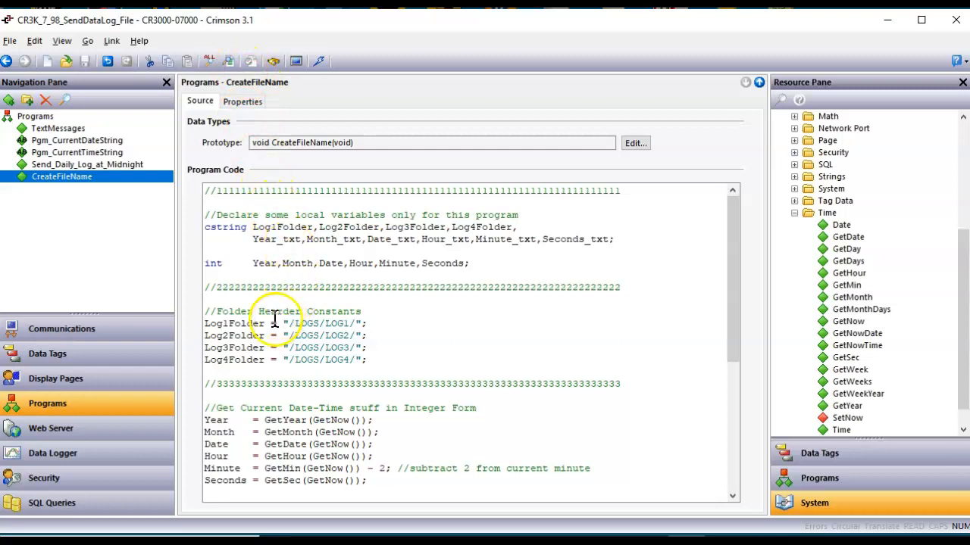
pyautogui.scroll(-6, 282, 421)
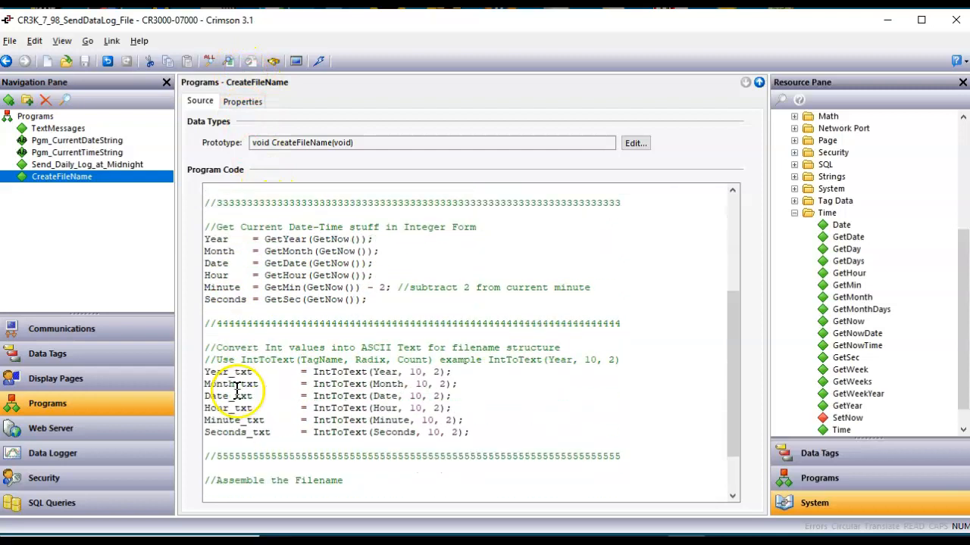
pyautogui.scroll(-1, 247, 409)
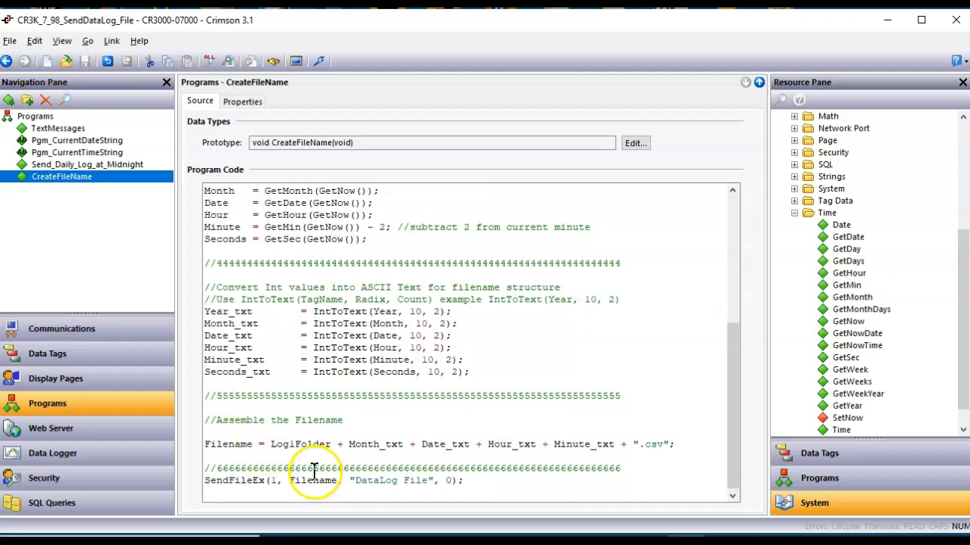
pyautogui.scroll(7, 316, 470)
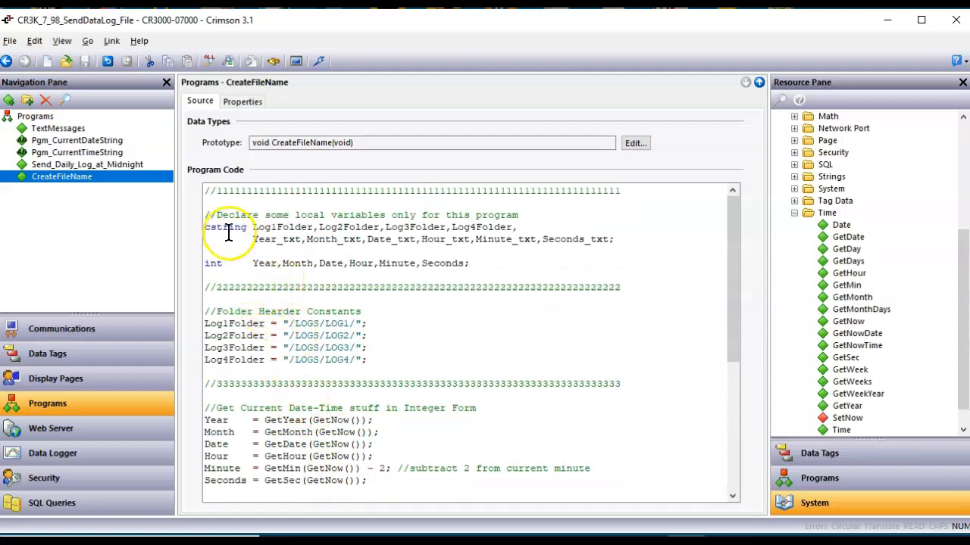